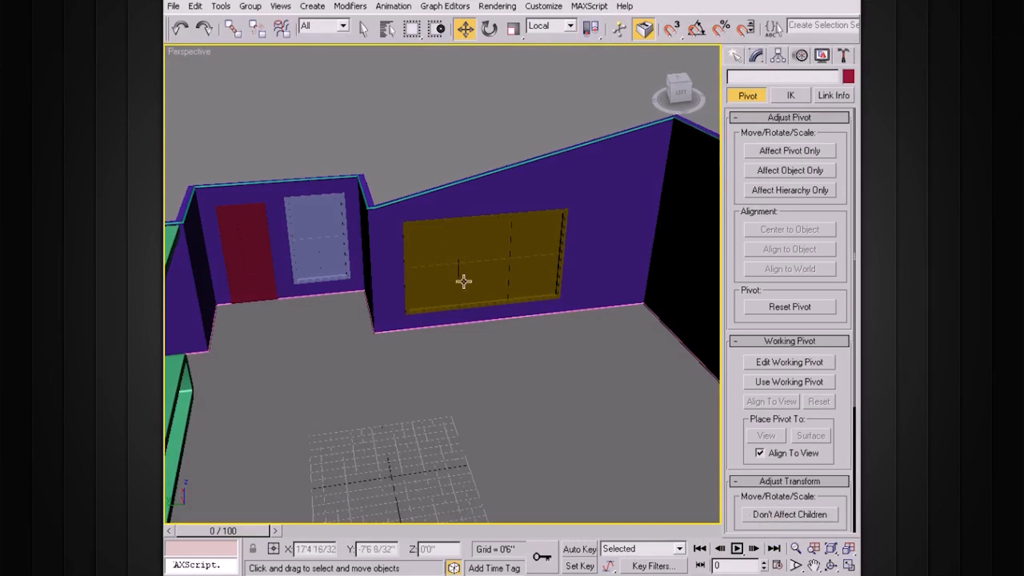
Step: Orbit around the room to survey the walls, windows and door, then restore four viewports
mouse_move(491, 260)
alt+middle_down()
mouse_move(487, 272)
mouse_move(533, 274)
mouse_move(496, 261)
alt+middle_up()
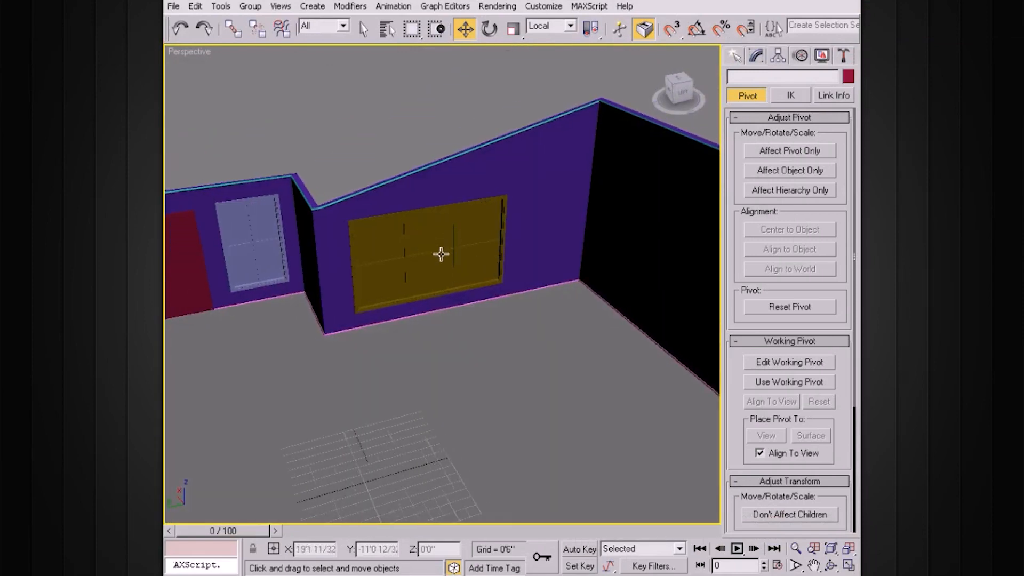
scroll(485, 227, up, 3)
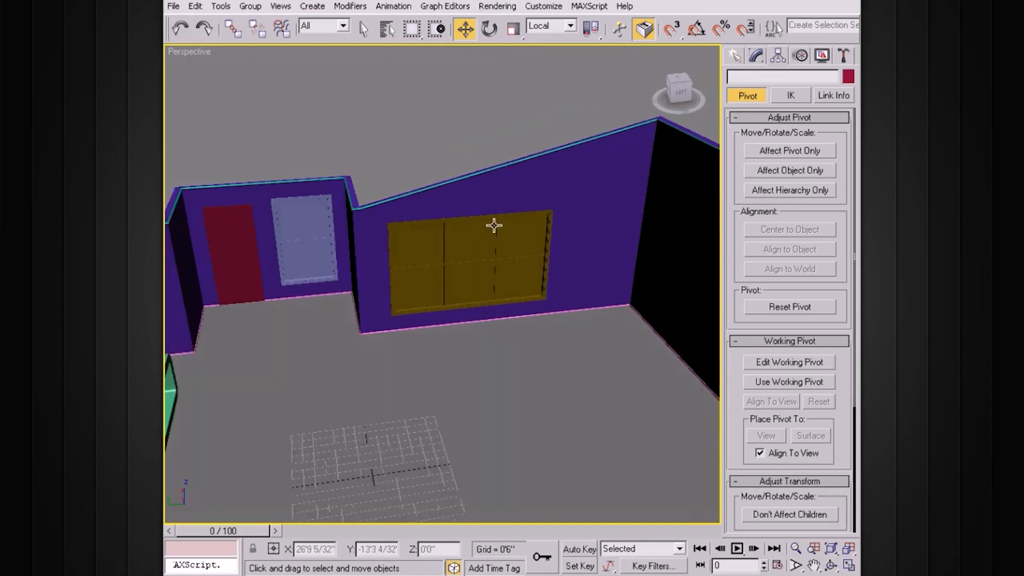
alt+middle_drag(489, 226, 382, 252)
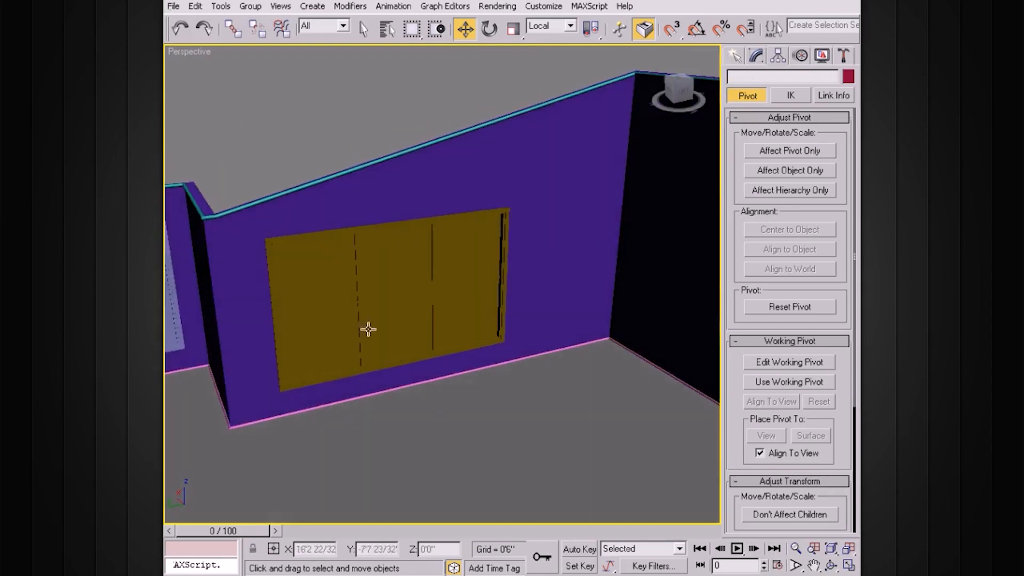
alt+middle_drag(397, 270, 485, 254)
scroll(487, 259, down, 1)
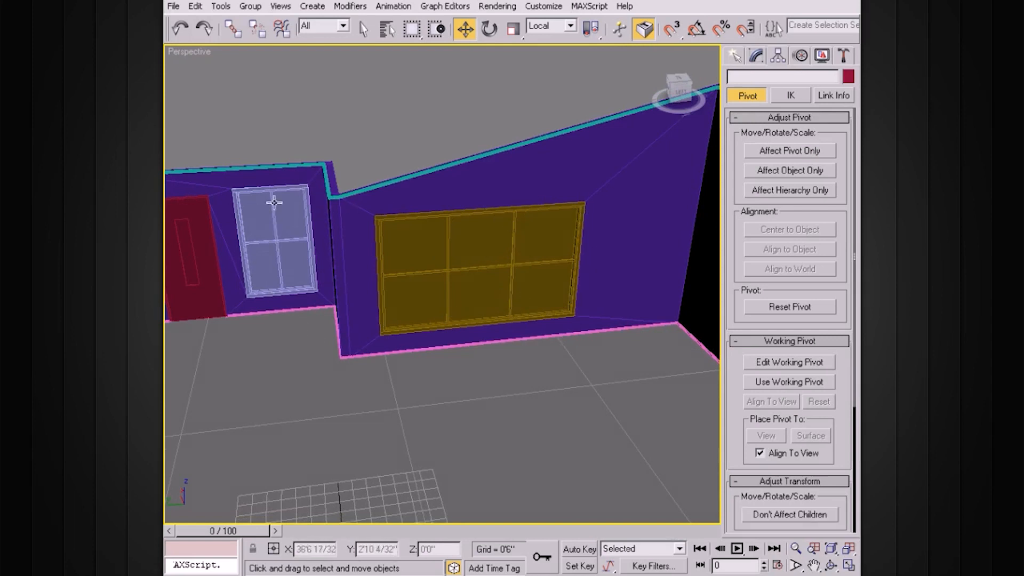
alt+middle_drag(510, 273, 485, 256)
scroll(494, 255, up, 1)
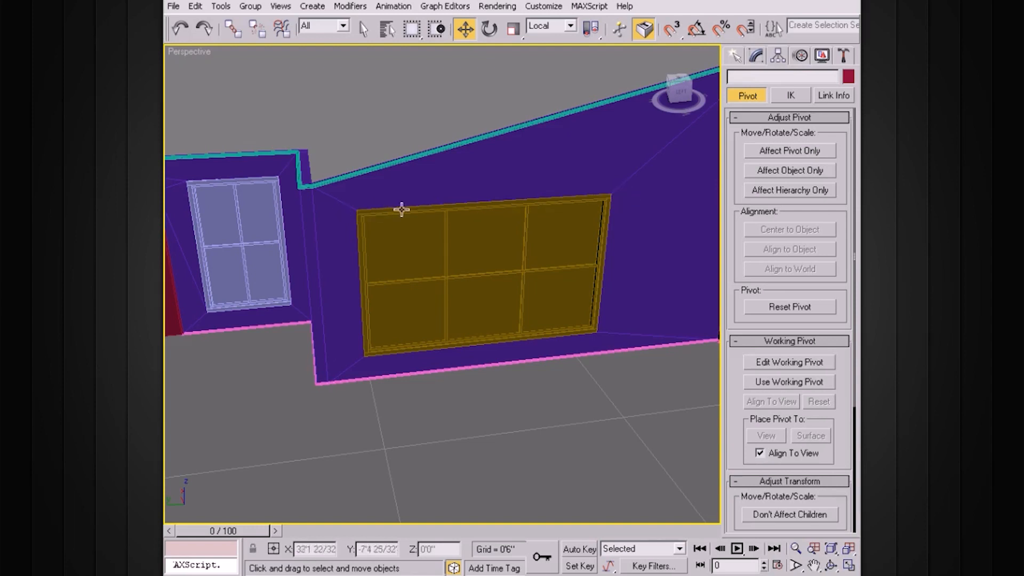
key(alt+w)
Step: Maximize the Left viewport and pan it to the large window
click(562, 158)
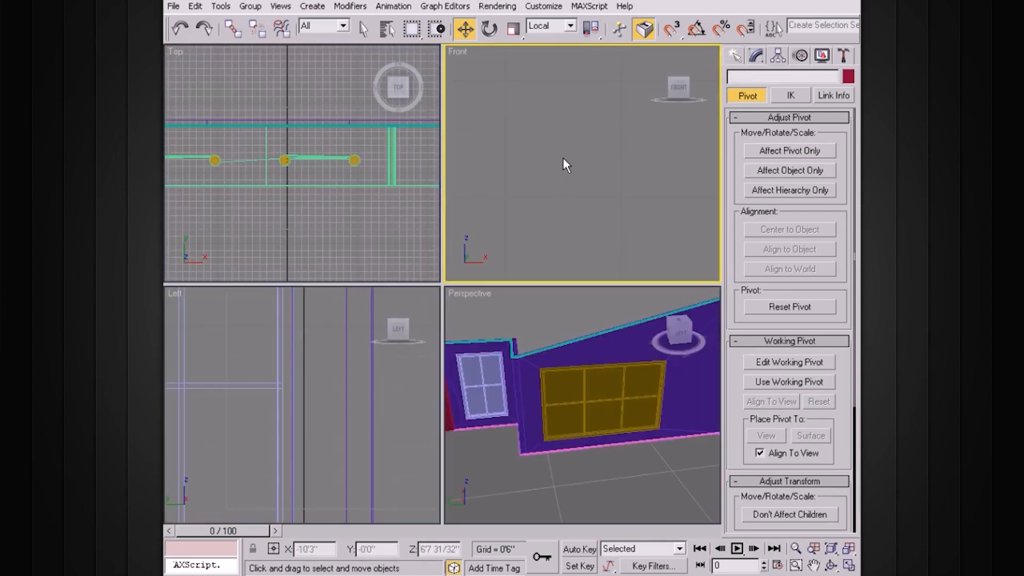
click(363, 303)
key(alt+w)
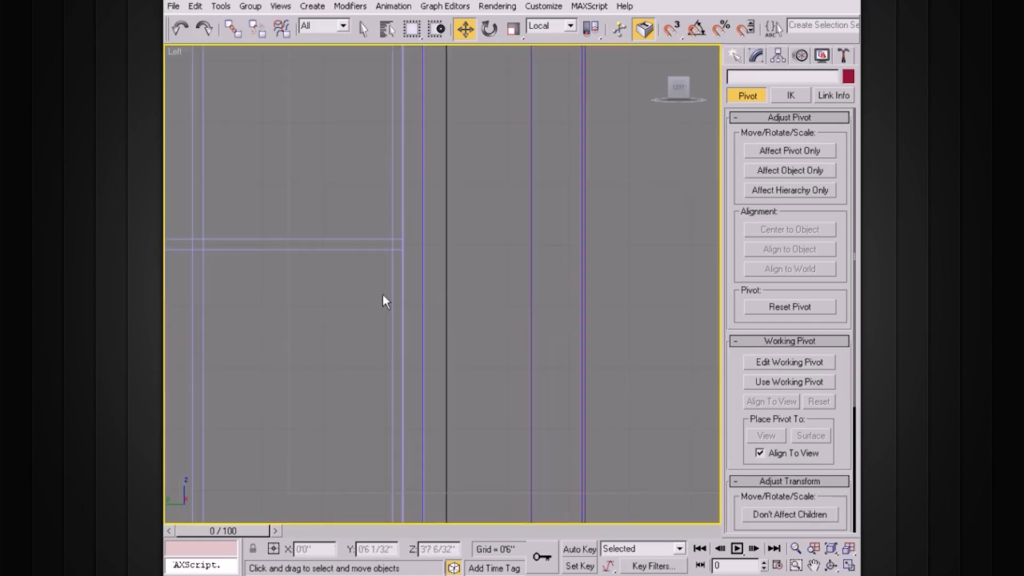
scroll(434, 263, down, 10)
scroll(567, 268, up, 3)
middle_drag(594, 261, 505, 324)
scroll(491, 267, up, 2)
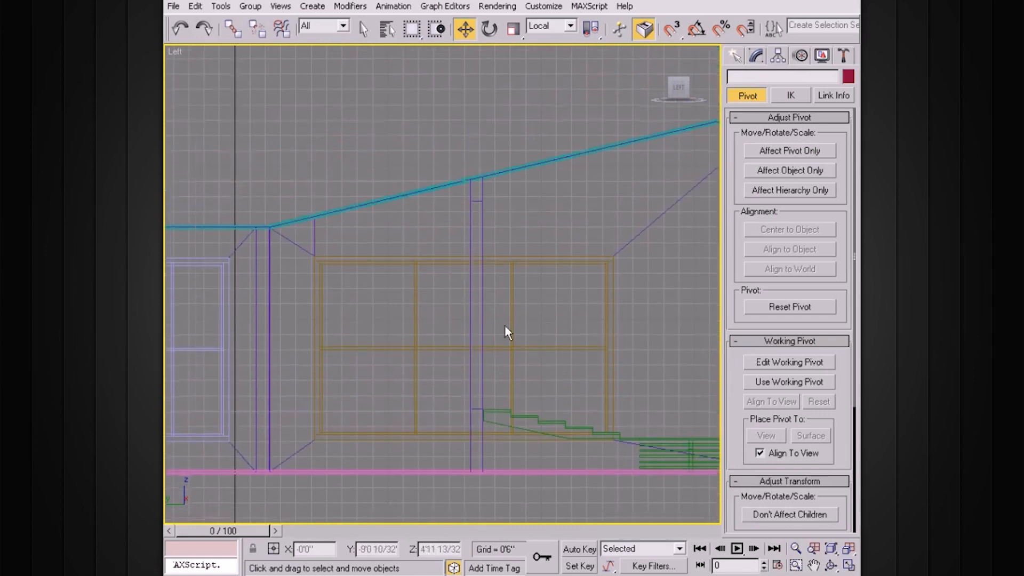
Step: Draw a long, thin Box02, about 10'4" wide, across the top of the large window
click(735, 58)
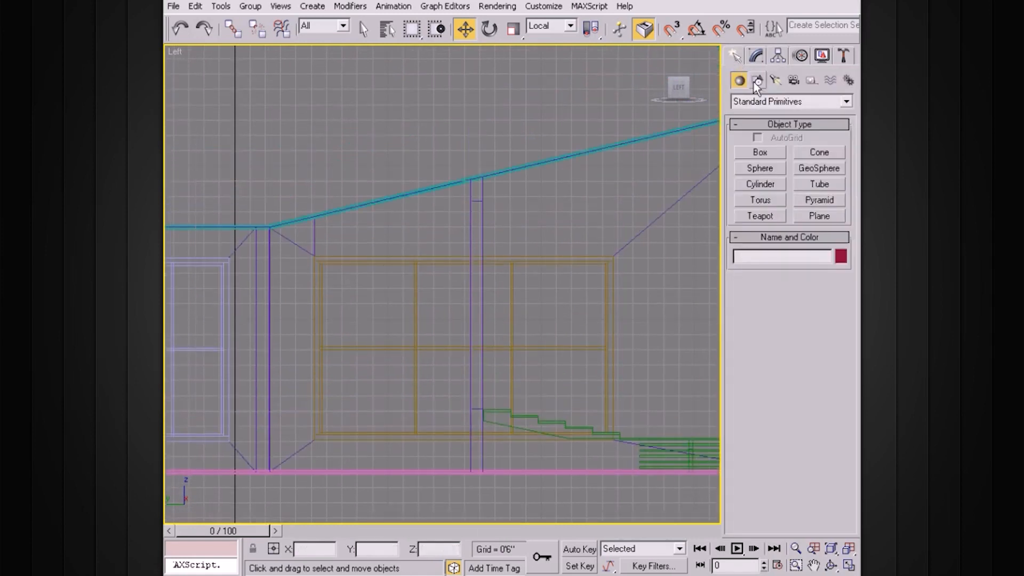
click(759, 152)
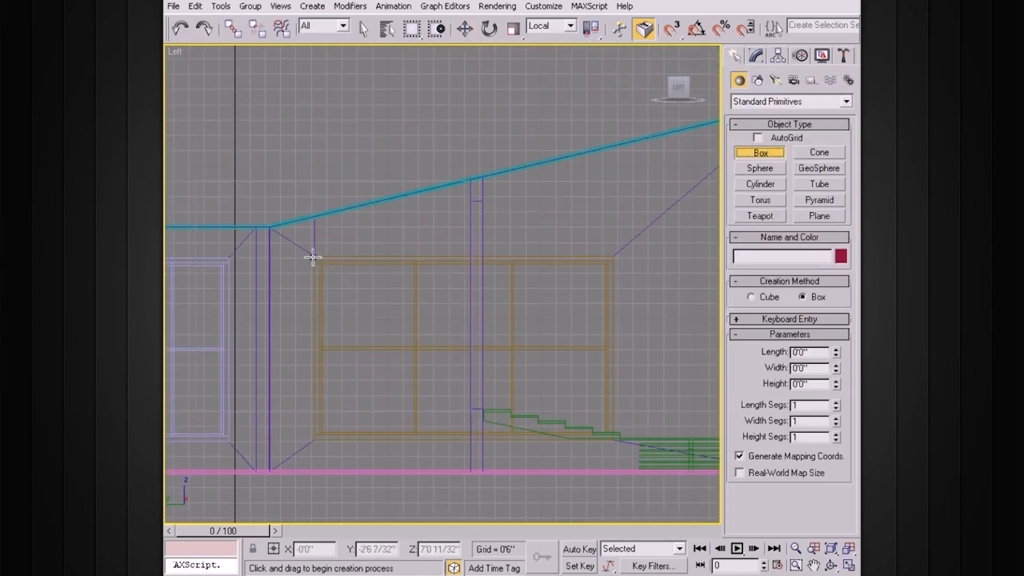
drag(306, 252, 625, 261)
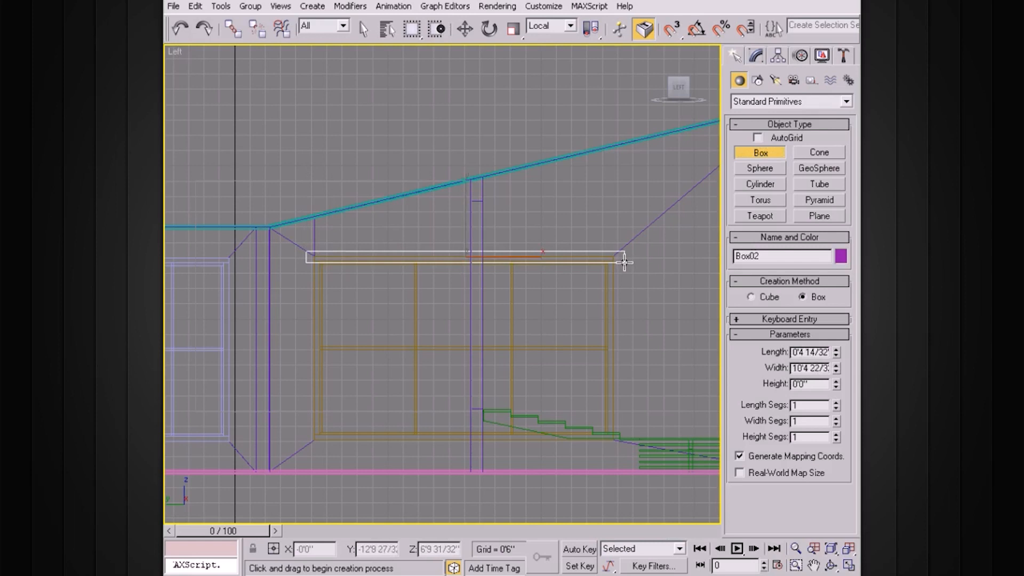
click(625, 252)
Step: End box creation and switch to a maximized Perspective view looking into the room
key(alt+w)
right_click(576, 306)
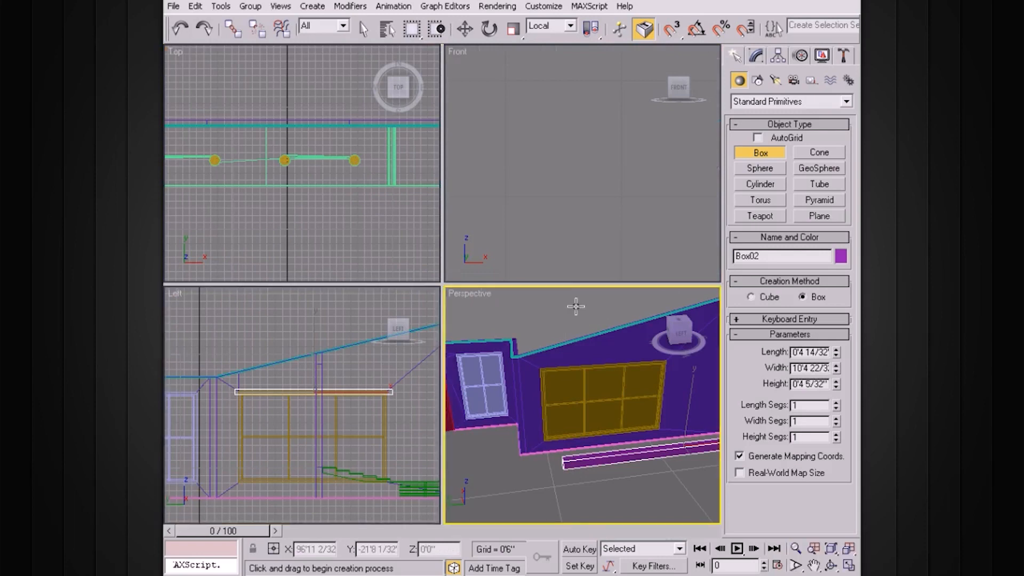
key(alt+w)
alt+middle_drag(560, 274, 494, 276)
scroll(494, 277, down, 5)
Step: Move Box02 up so it sits along the top of the large window
key(w)
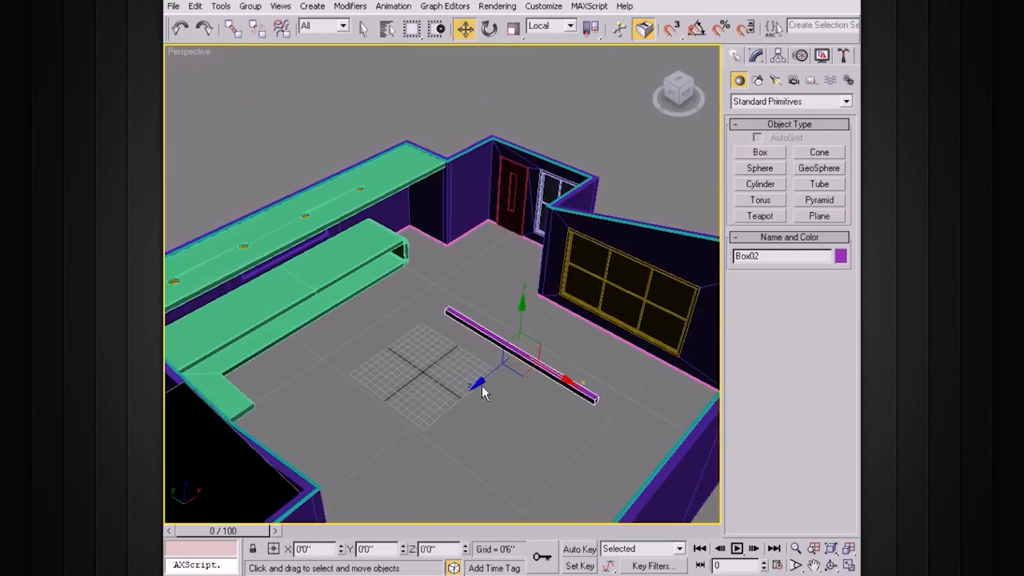
drag(483, 381, 609, 301)
key(z)
alt+middle_drag(539, 304, 566, 291)
Step: Set Box02's height to 0'1 3/32" with 2 length, 5 width and 2 height segments
click(756, 57)
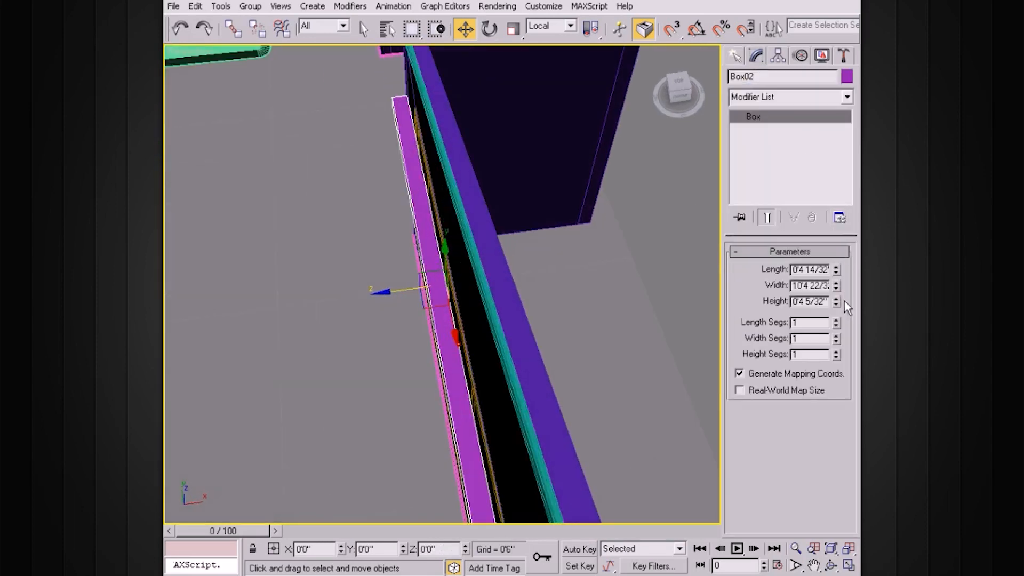
drag(836, 300, 837, 356)
alt+middle_drag(592, 262, 657, 213)
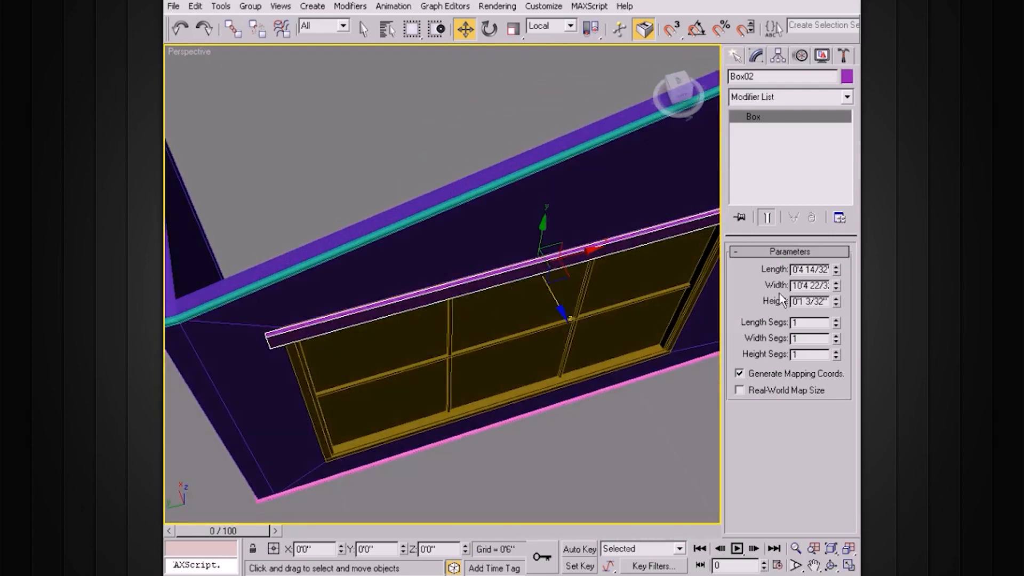
click(836, 321)
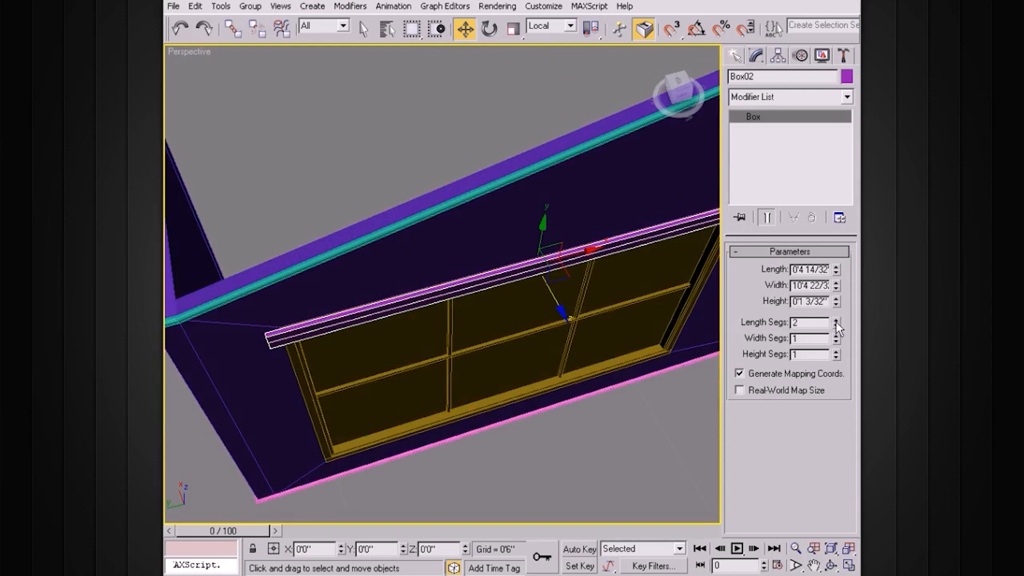
click(836, 336)
click(836, 336)
alt+middle_drag(669, 314, 621, 298)
scroll(632, 300, down, 2)
click(836, 336)
click(837, 352)
alt+middle_drag(658, 309, 591, 242)
scroll(615, 277, up, 2)
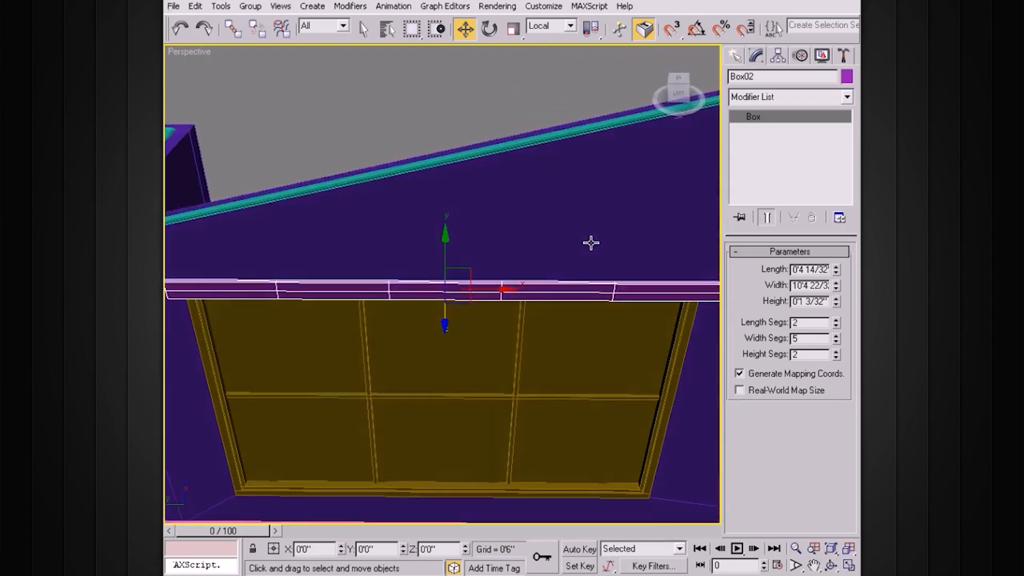
scroll(592, 242, down, 2)
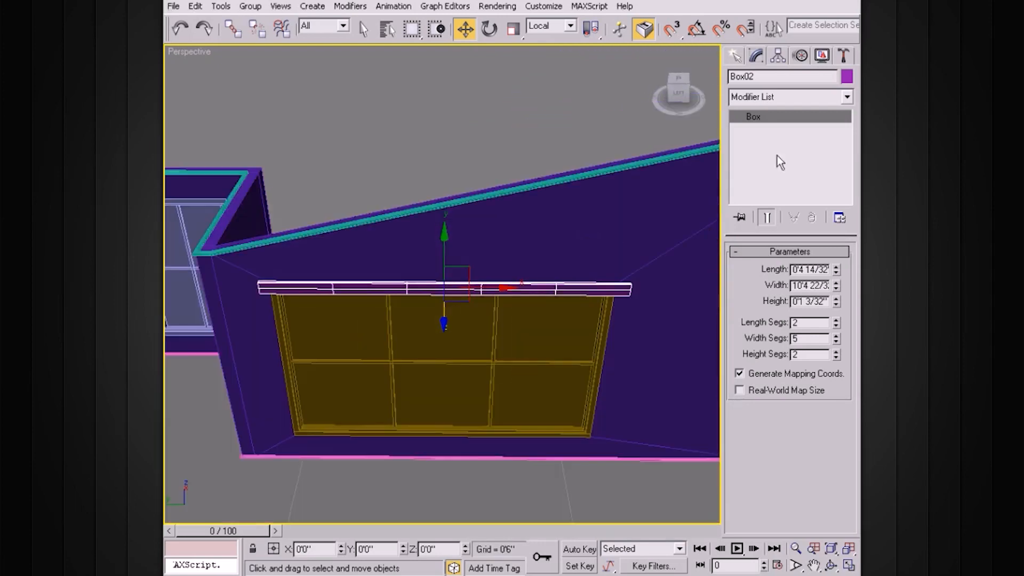
Step: Convert Box02 to an Editable Poly and enter Vertex level
right_click(756, 116)
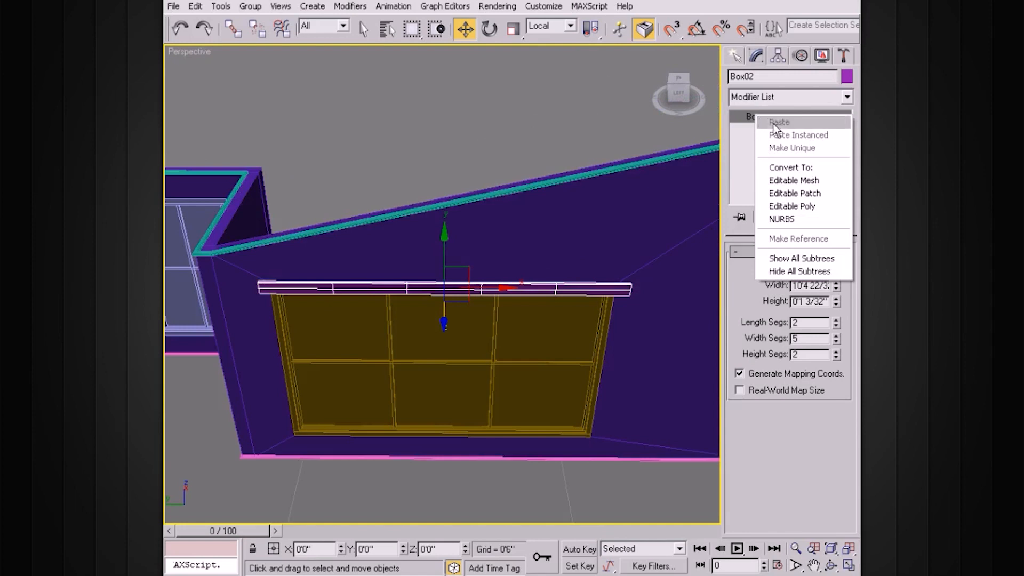
click(791, 206)
click(737, 116)
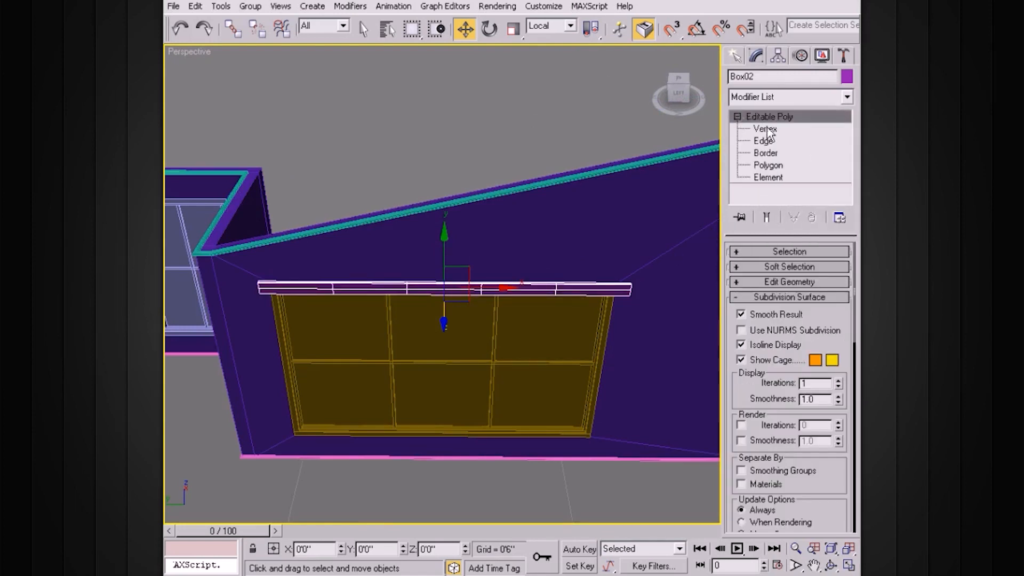
click(765, 129)
Step: Select the inner vertex rows and scale them outward toward the rail's ends
alt+middle_drag(595, 264, 577, 269)
drag(364, 359, 322, 357)
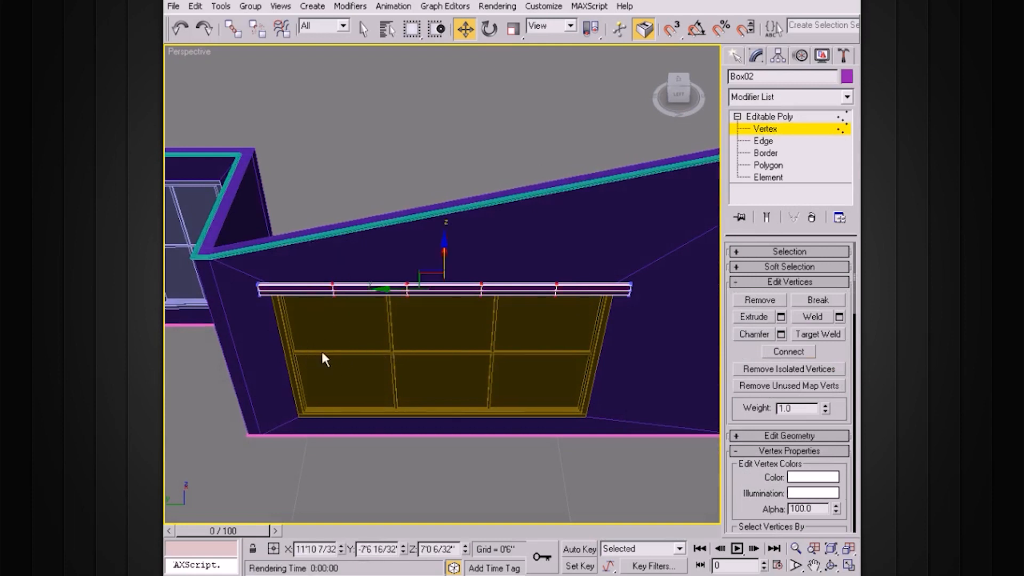
alt+middle_drag(322, 356, 400, 360)
key(r)
drag(429, 324, 346, 305)
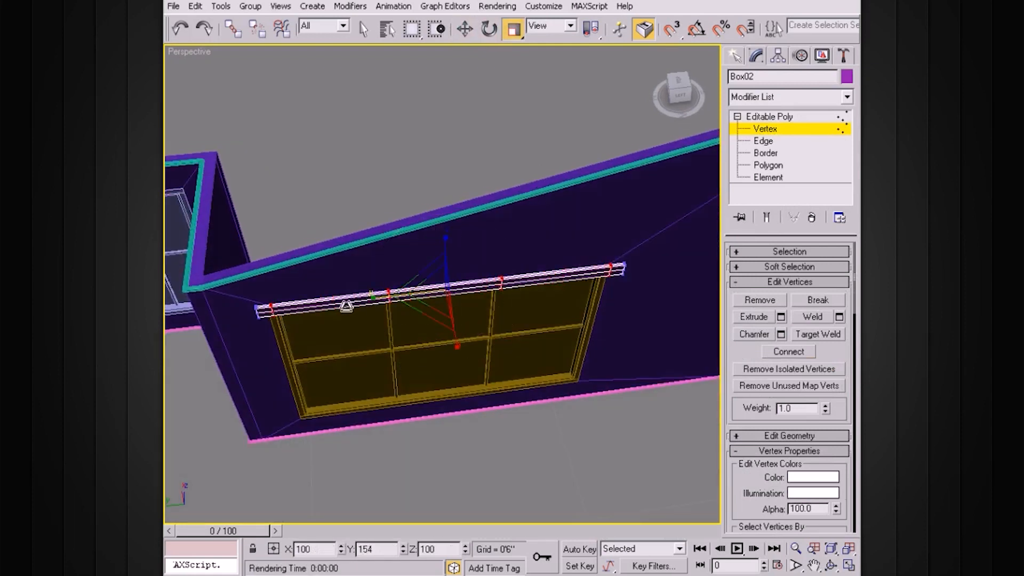
drag(346, 306, 345, 306)
alt+middle_drag(443, 303, 494, 293)
drag(541, 246, 398, 327)
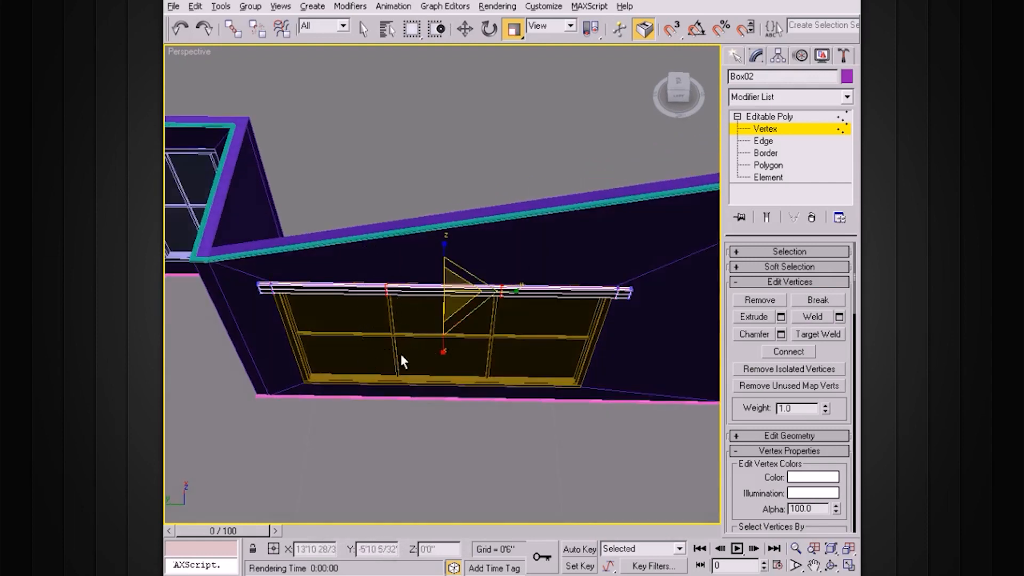
alt+middle_drag(401, 360, 427, 322)
drag(427, 321, 269, 314)
alt+middle_drag(280, 316, 392, 325)
Step: Move the rail out away from the window wall
click(767, 165)
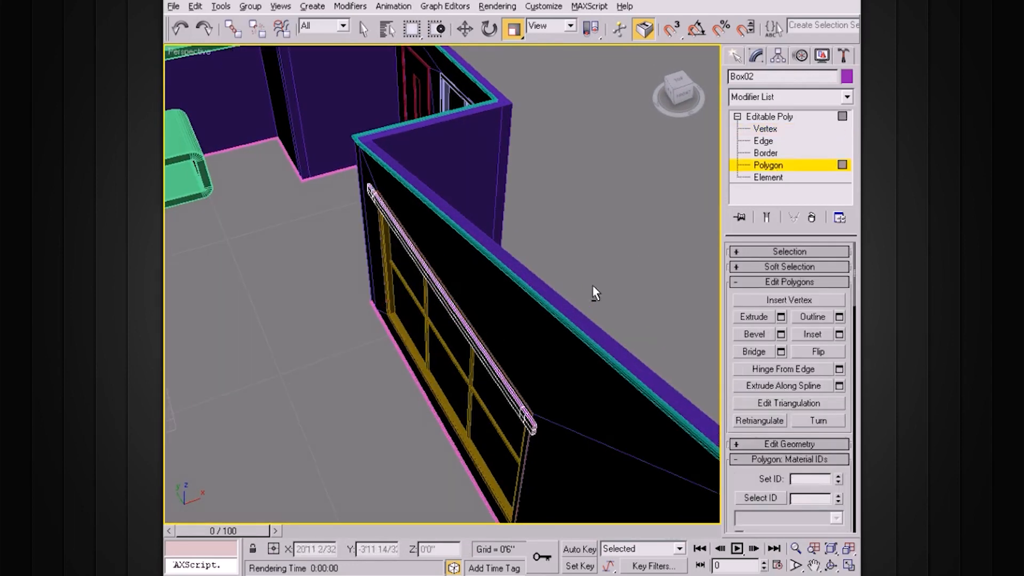
click(770, 116)
key(w)
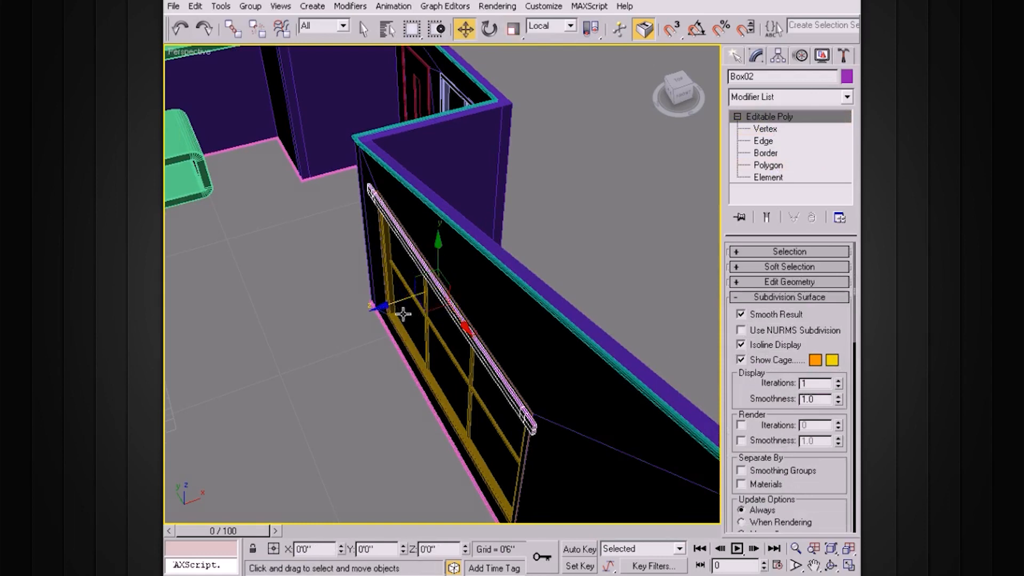
drag(403, 314, 307, 342)
middle_drag(307, 341, 407, 258)
Step: At Polygon level, select the face at the rail's right end
click(775, 167)
mouse_move(565, 259)
alt+middle_down()
mouse_move(468, 265)
mouse_move(603, 235)
mouse_move(582, 261)
alt+middle_up()
scroll(468, 265, up, 3)
click(457, 360)
scroll(541, 336, up, 3)
scroll(463, 291, up, 2)
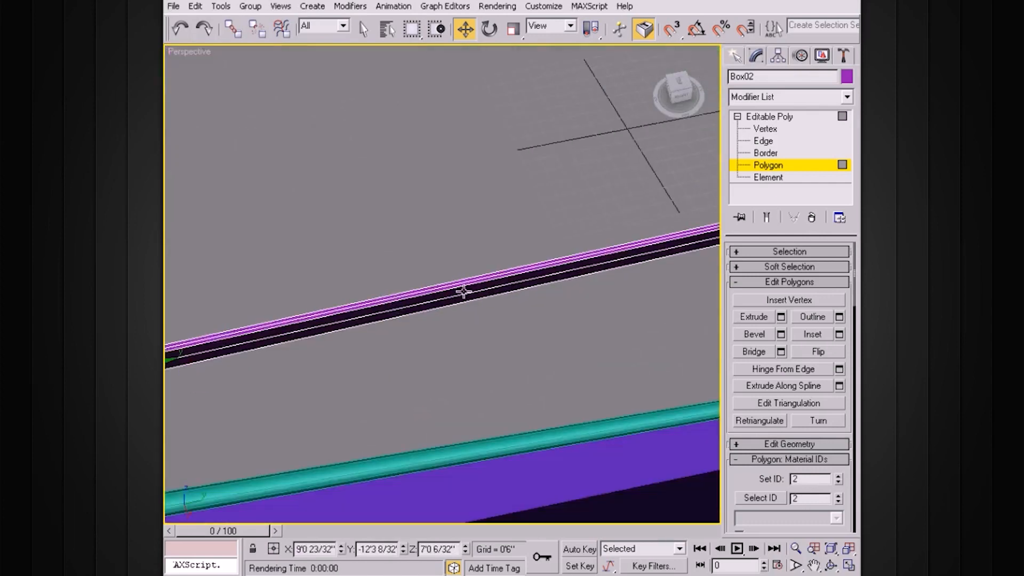
middle_drag(463, 292, 350, 290)
click(567, 211)
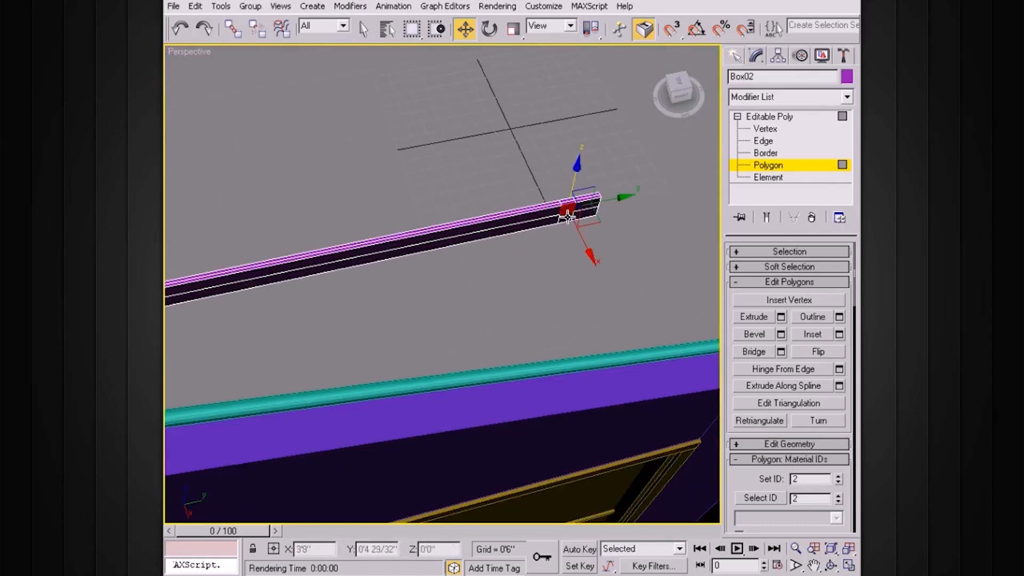
alt+middle_drag(439, 235, 527, 237)
alt+middle_drag(583, 296, 583, 263)
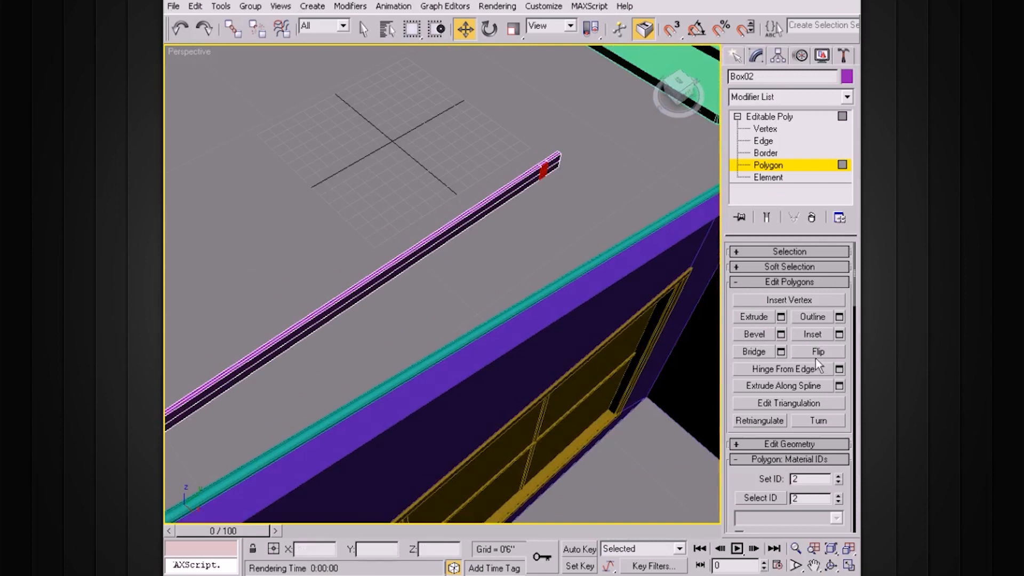
Step: Extrude the end face by about 1'0 2/32" to form a short arm, then deselect
click(781, 318)
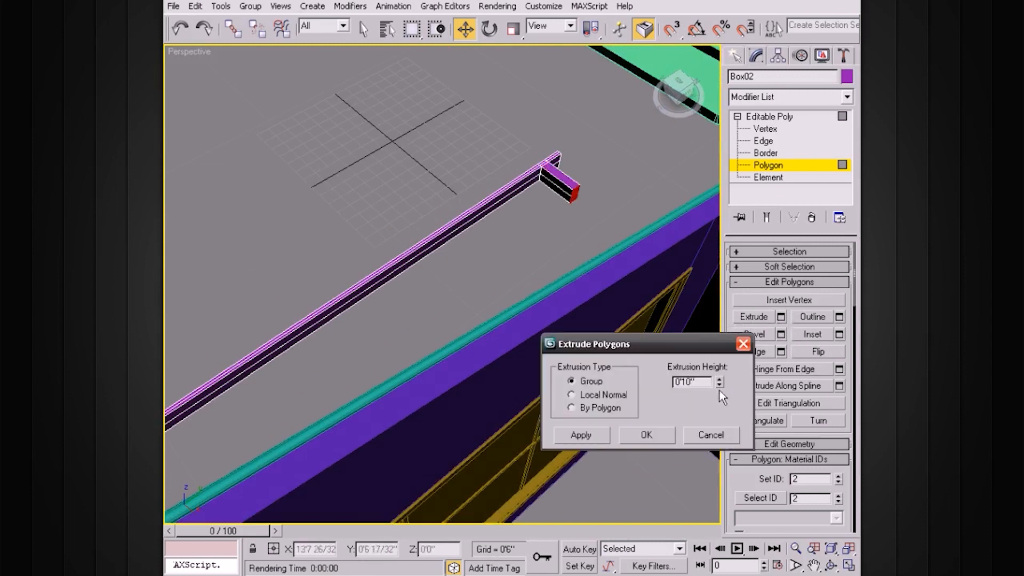
drag(719, 380, 713, 447)
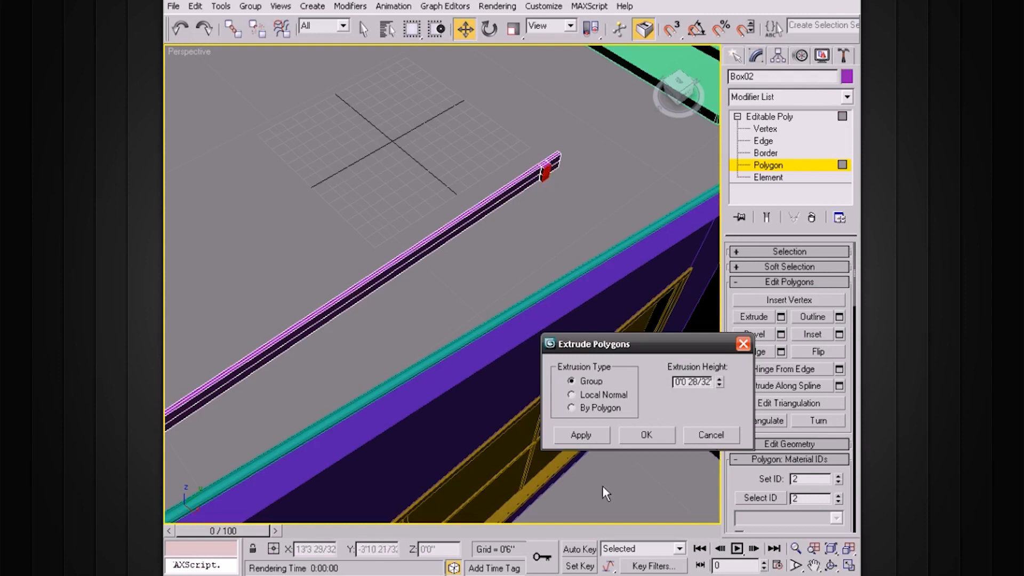
drag(716, 385, 720, 306)
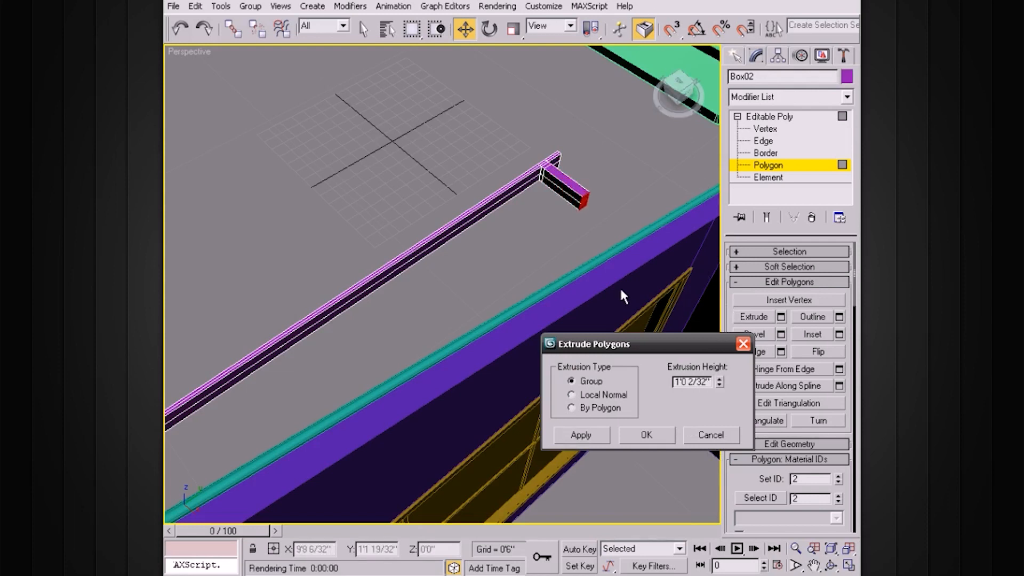
click(640, 436)
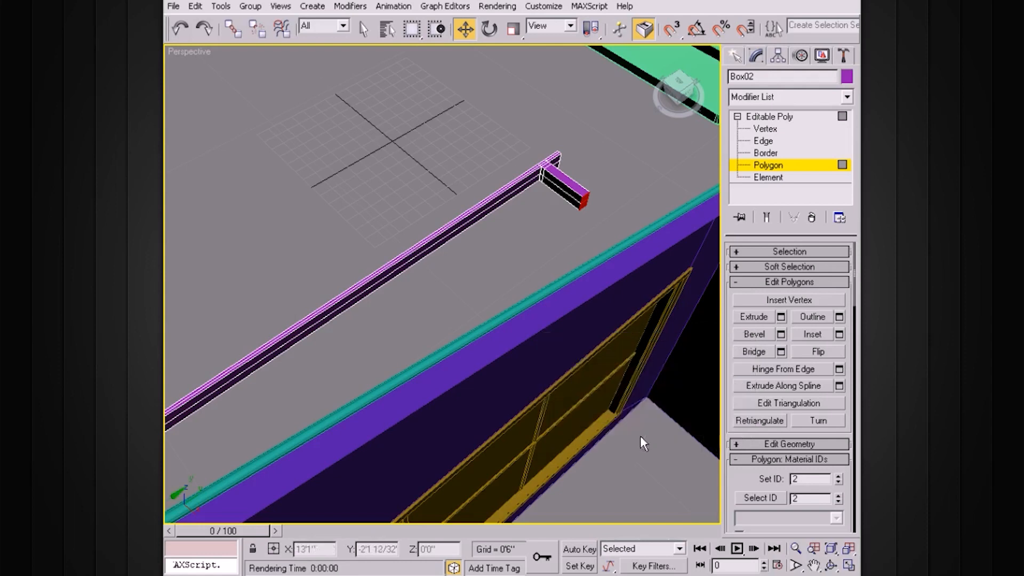
click(569, 331)
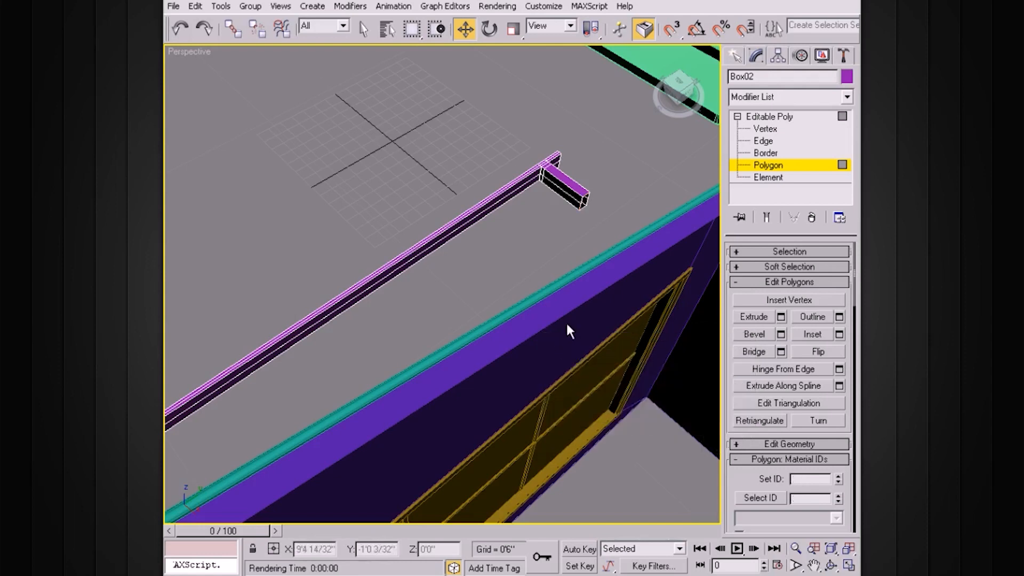
Step: At Edge level, pick a long rail edge and extend it into a full loop
alt+middle_drag(488, 339, 523, 283)
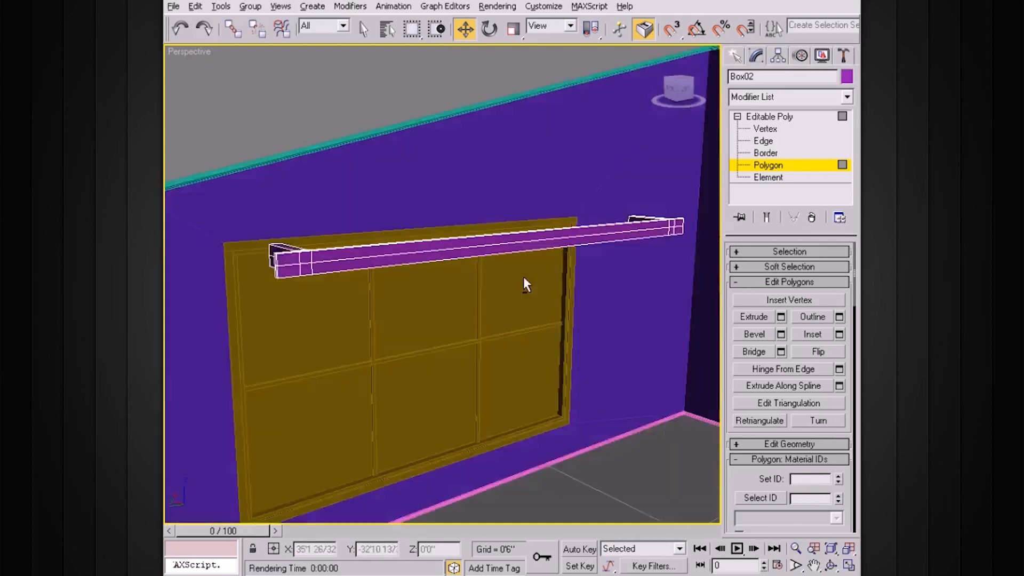
scroll(555, 282, up, 3)
scroll(498, 288, up, 5)
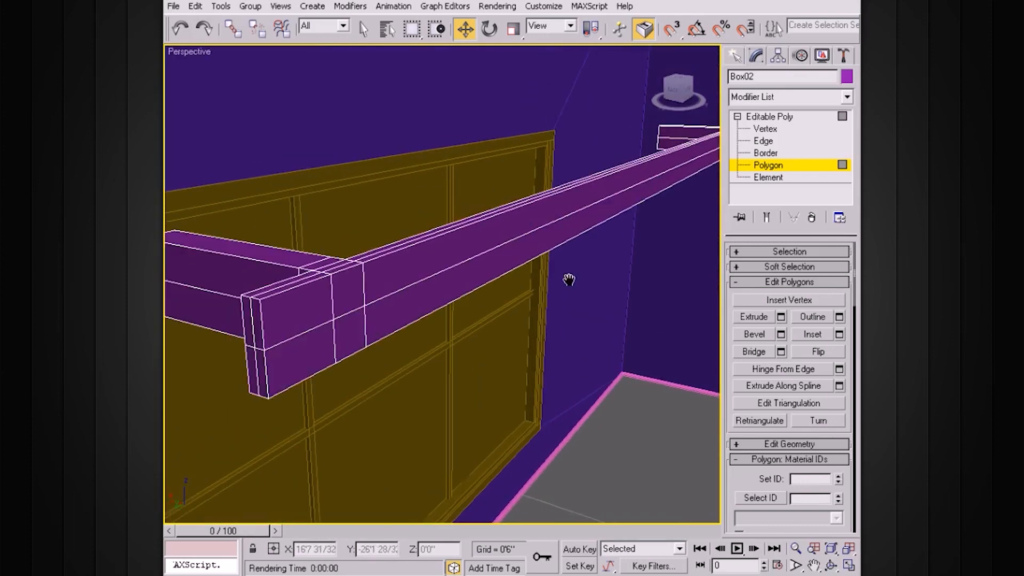
click(779, 164)
click(763, 140)
click(285, 292)
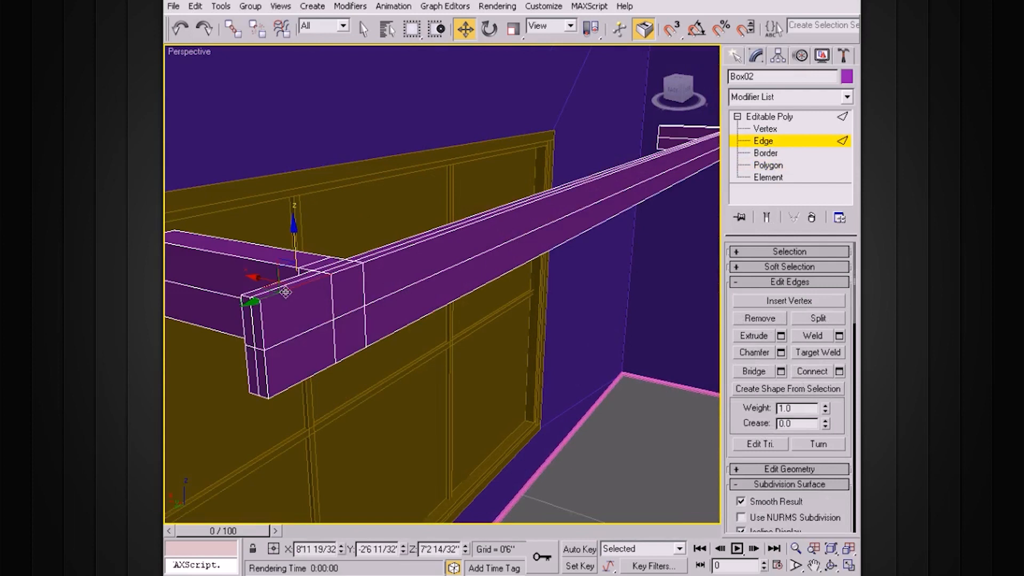
click(773, 252)
click(816, 350)
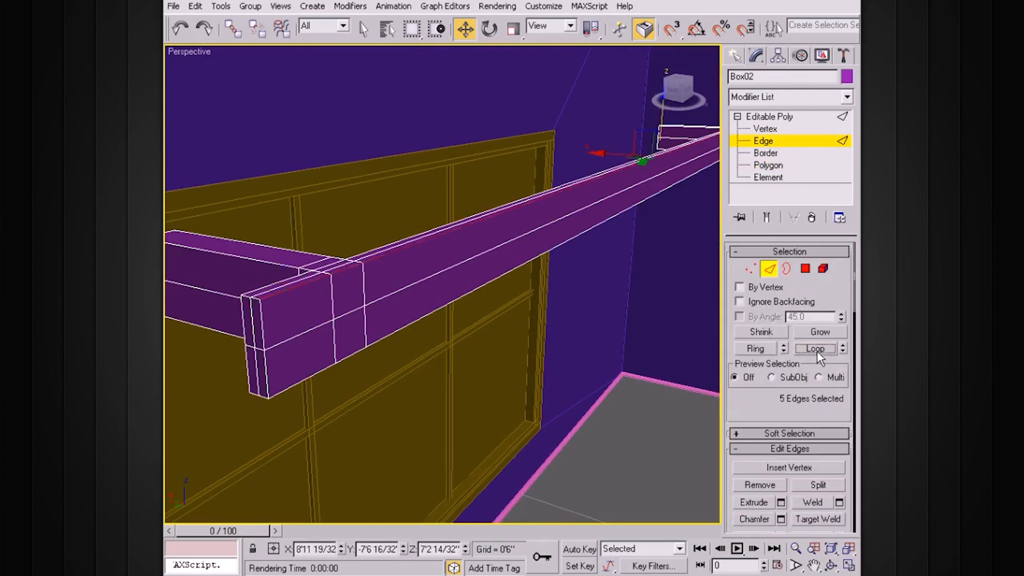
Step: Add three more front edges and loop them, giving 12 selected edges
ctrl+click(260, 324)
ctrl+click(267, 367)
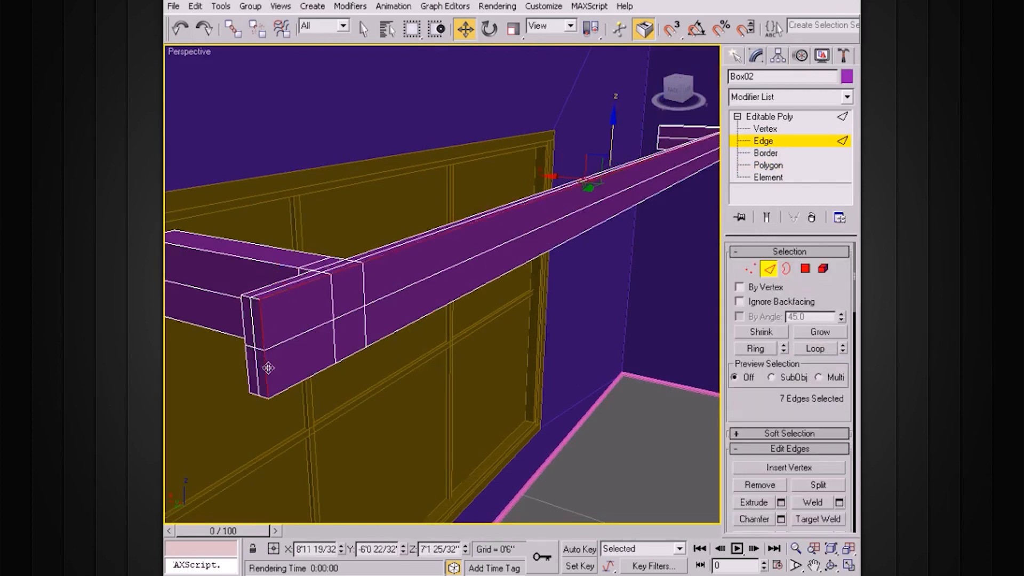
ctrl+click(305, 381)
click(806, 336)
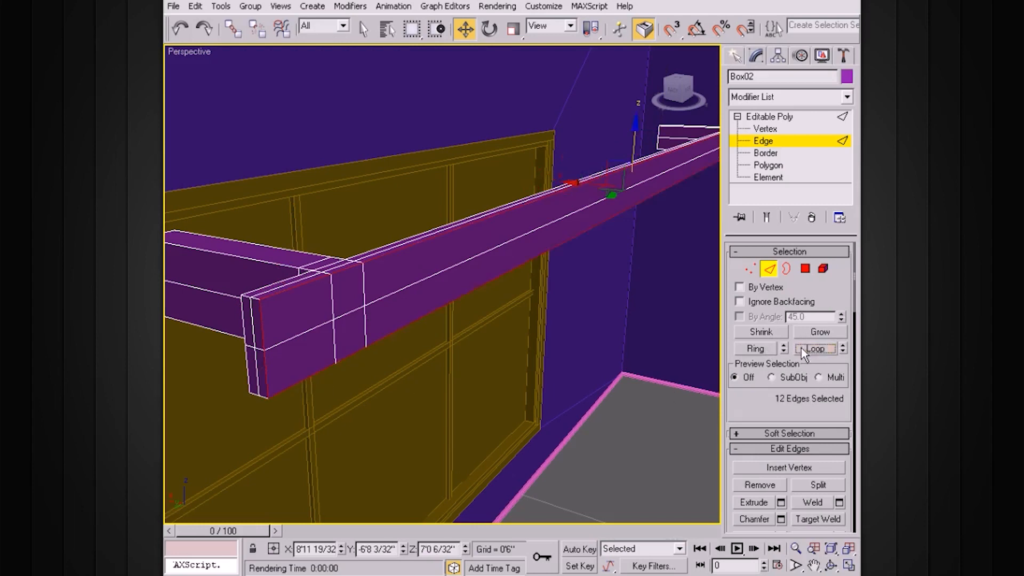
scroll(575, 280, up, 10)
scroll(529, 297, down, 10)
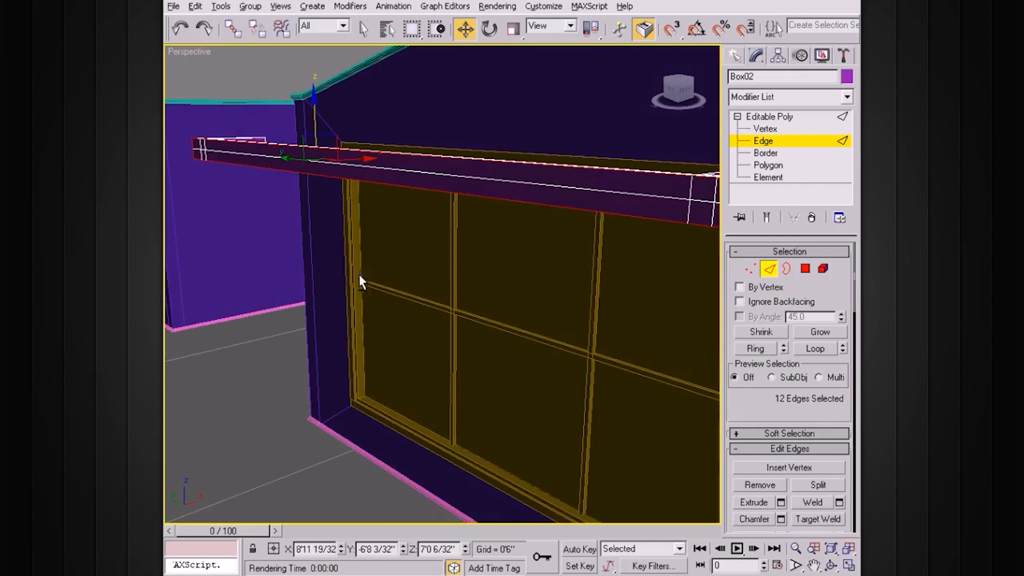
Step: Add the two vertical end edges and chamfer the selection by 0'0 6/32"
middle_drag(359, 277, 443, 276)
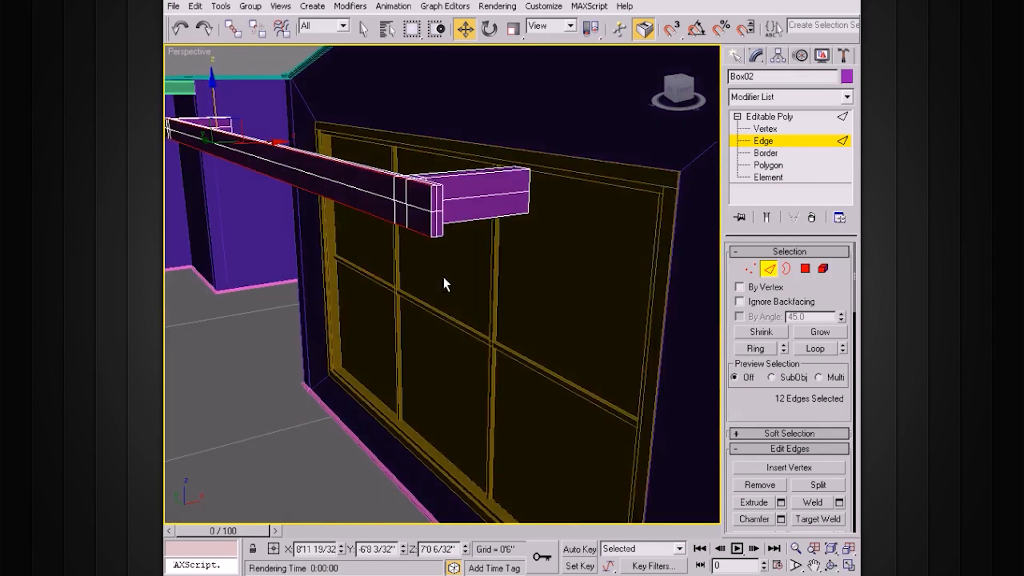
scroll(443, 276, up, 2)
ctrl+click(423, 185)
ctrl+click(426, 153)
alt+middle_drag(465, 189, 656, 338)
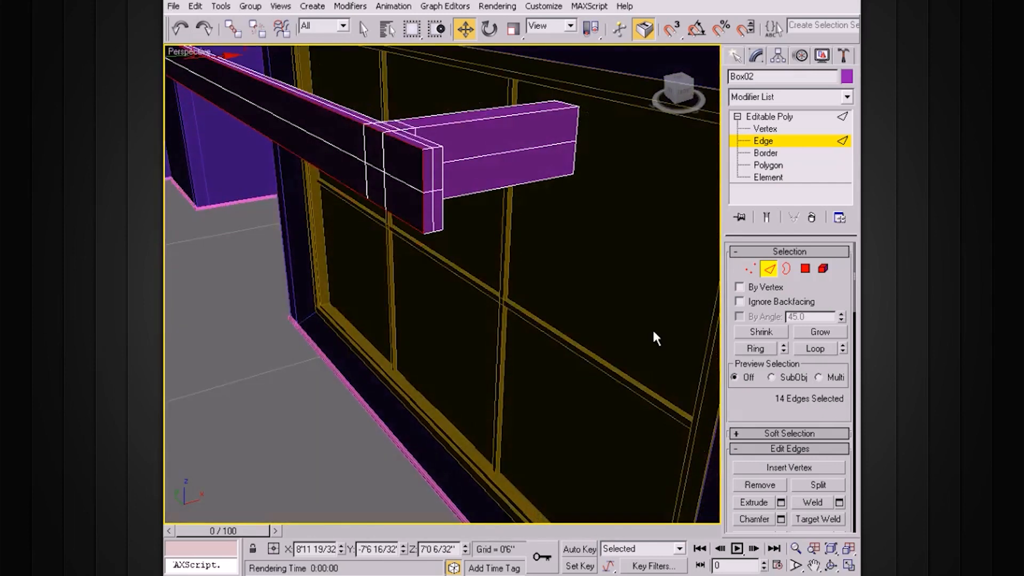
scroll(750, 398, down, 3)
click(781, 430)
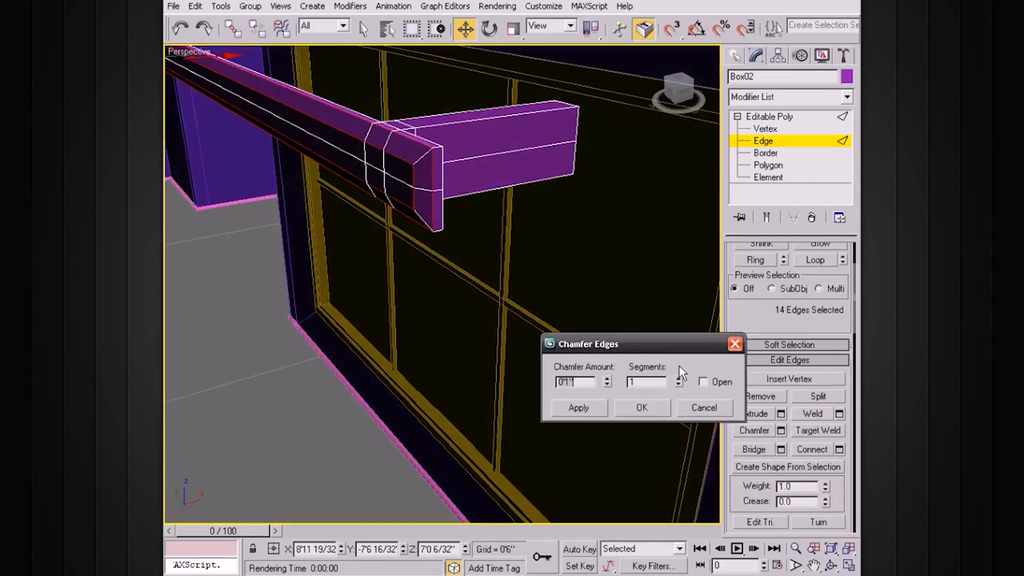
drag(608, 388, 587, 439)
alt+middle_drag(529, 368, 465, 266)
click(651, 406)
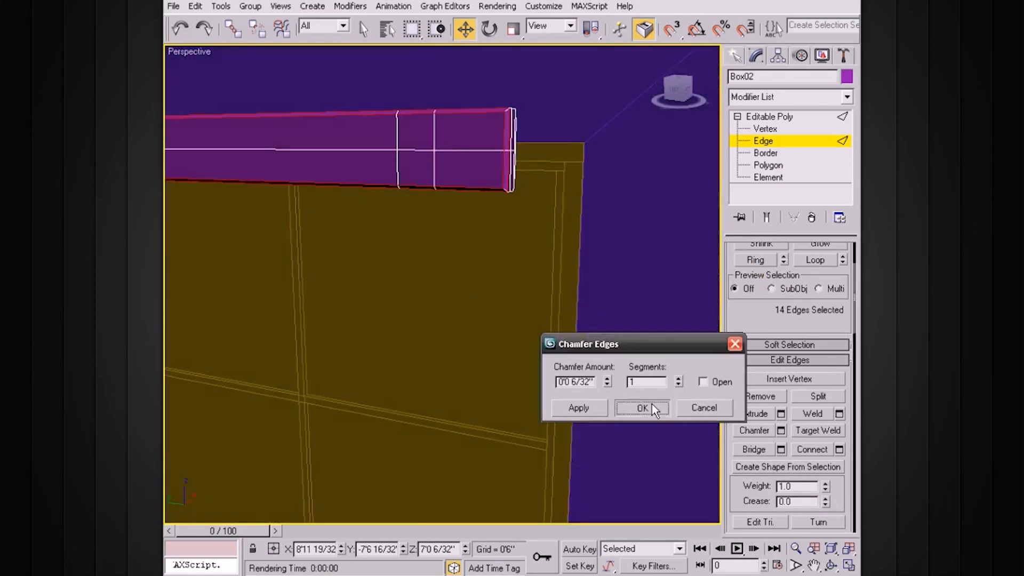
Step: Move the whole rail back against the wall above the window
click(768, 117)
alt+middle_drag(597, 151, 484, 223)
drag(283, 224, 395, 190)
alt+middle_drag(432, 199, 514, 151)
mouse_move(425, 219)
alt+middle_down()
mouse_move(434, 251)
mouse_move(560, 257)
mouse_move(583, 179)
mouse_move(576, 231)
mouse_move(453, 229)
mouse_move(489, 251)
mouse_move(421, 227)
alt+middle_up()
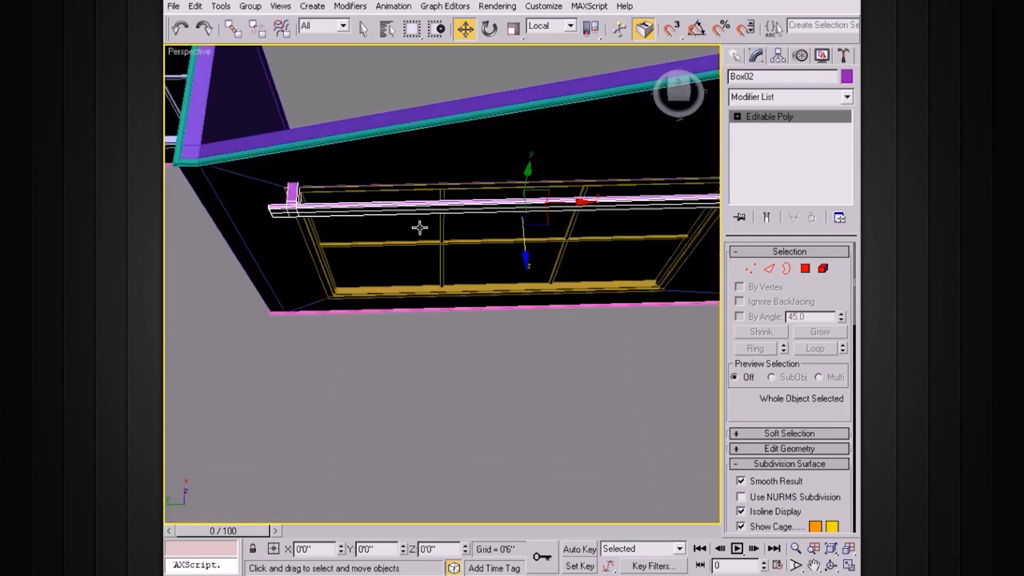
Step: Select the rail's end vertices and slide them along Y to line up with the window
click(737, 116)
click(745, 128)
alt+middle_drag(405, 192, 360, 175)
drag(359, 175, 262, 291)
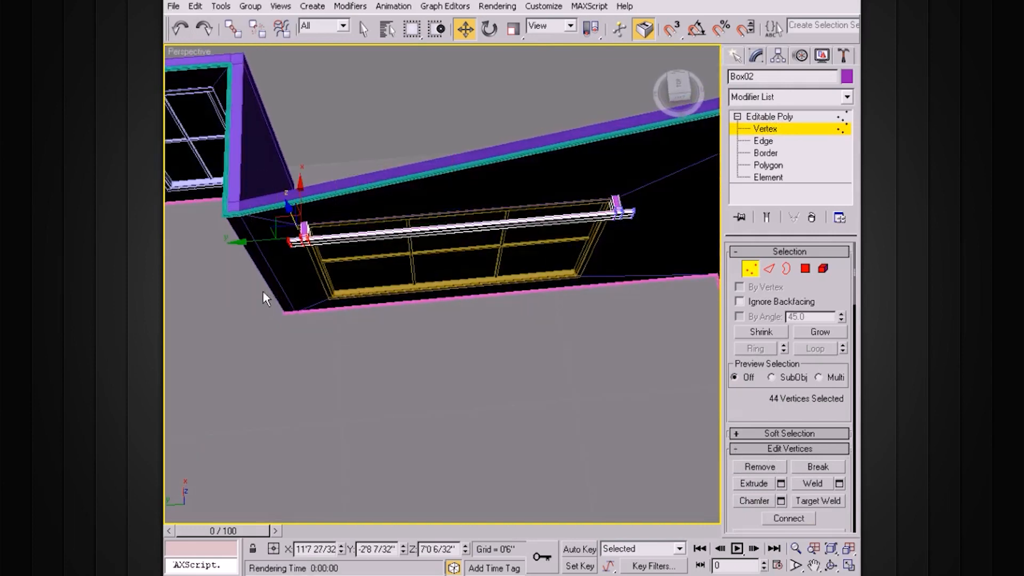
drag(258, 244, 230, 244)
click(571, 169)
scroll(648, 259, up, 2)
middle_drag(631, 243, 501, 241)
drag(485, 179, 500, 180)
alt+middle_drag(500, 180, 507, 166)
Step: Exit to Editable Poly, look over the wall and second window, and show four viewports
click(784, 116)
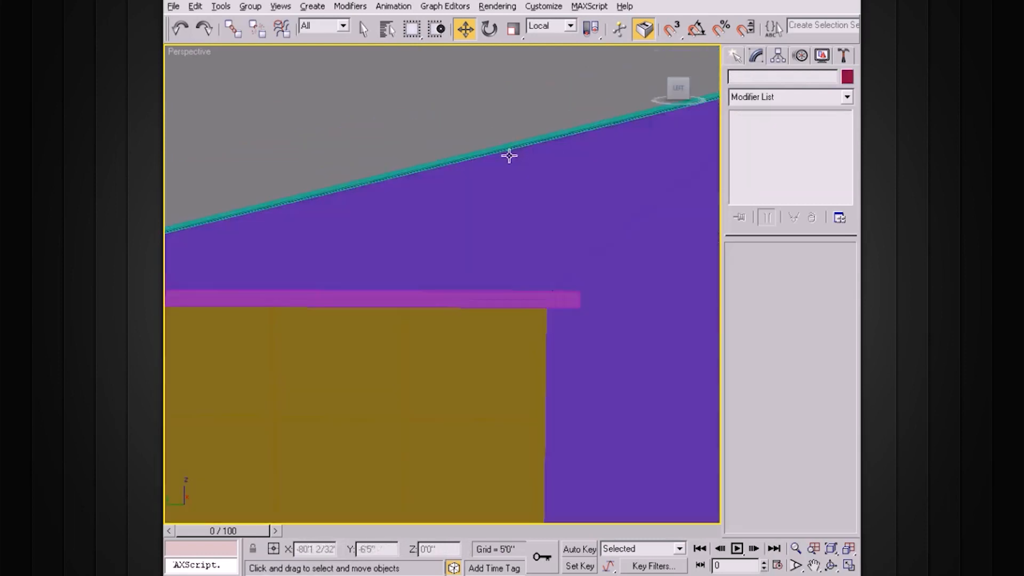
scroll(509, 155, down, 3)
middle_drag(477, 210, 580, 241)
alt+middle_drag(349, 312, 329, 334)
alt+middle_drag(413, 318, 327, 291)
alt+middle_drag(474, 309, 507, 330)
scroll(448, 326, down, 3)
alt+middle_drag(435, 293, 473, 320)
key(alt+w)
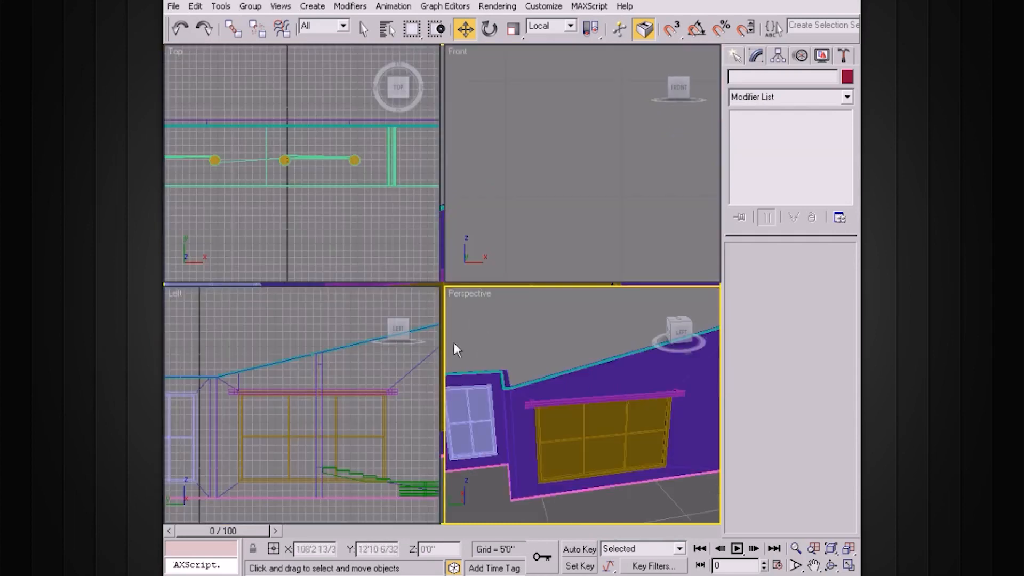
Step: Maximize the Left viewport and pan up to the large window
click(320, 320)
key(alt+w)
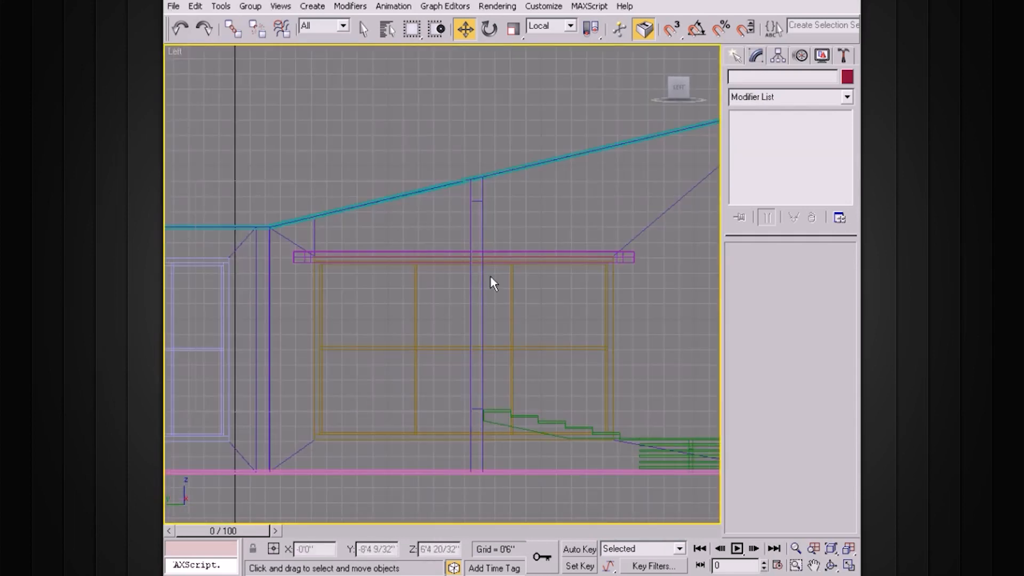
scroll(490, 277, up, 2)
middle_drag(491, 294, 491, 239)
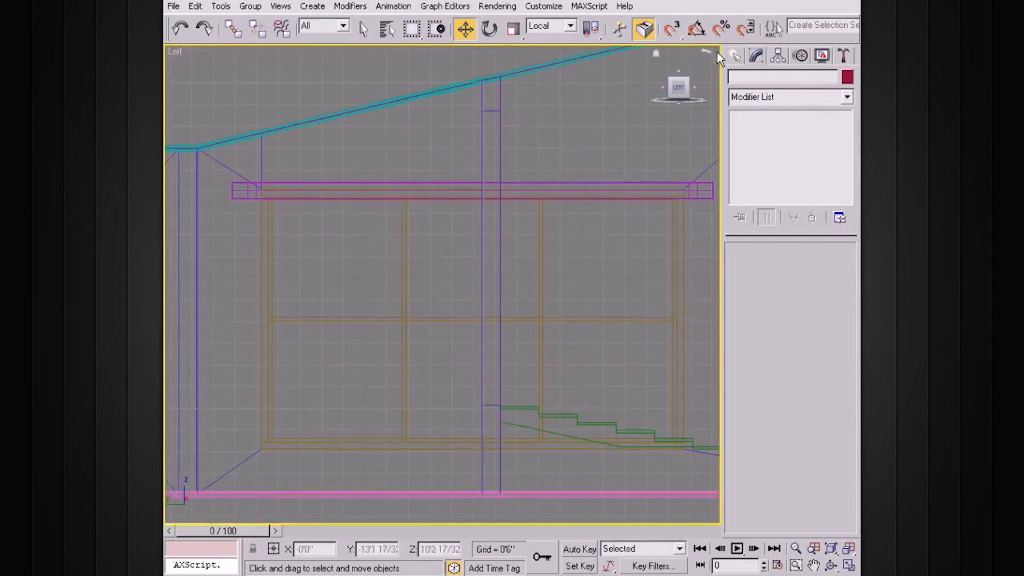
Step: Draw Box03, about 5'10" by 3'2" and 0'1 8/32" thick, over the window's left half
click(734, 53)
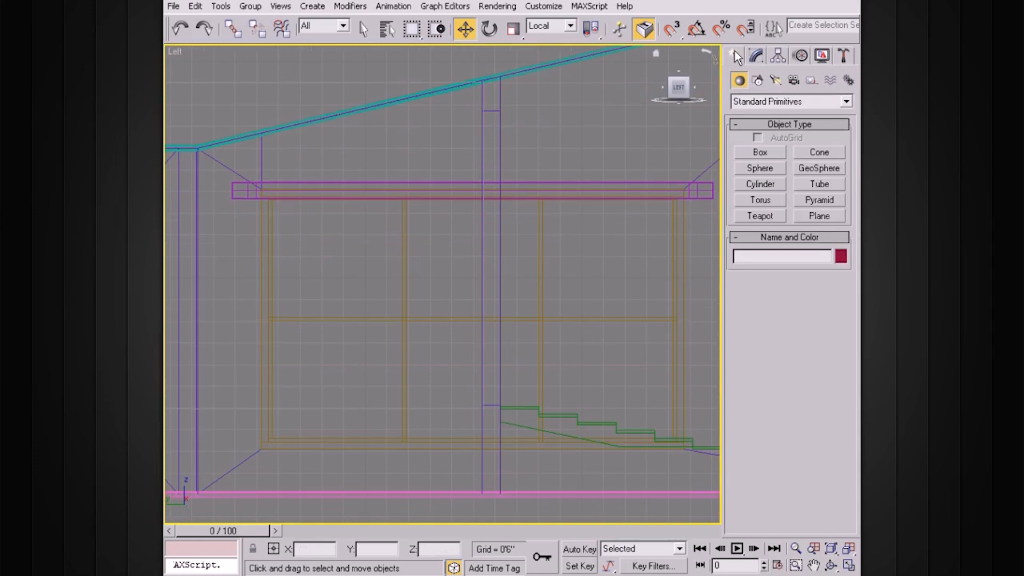
click(765, 154)
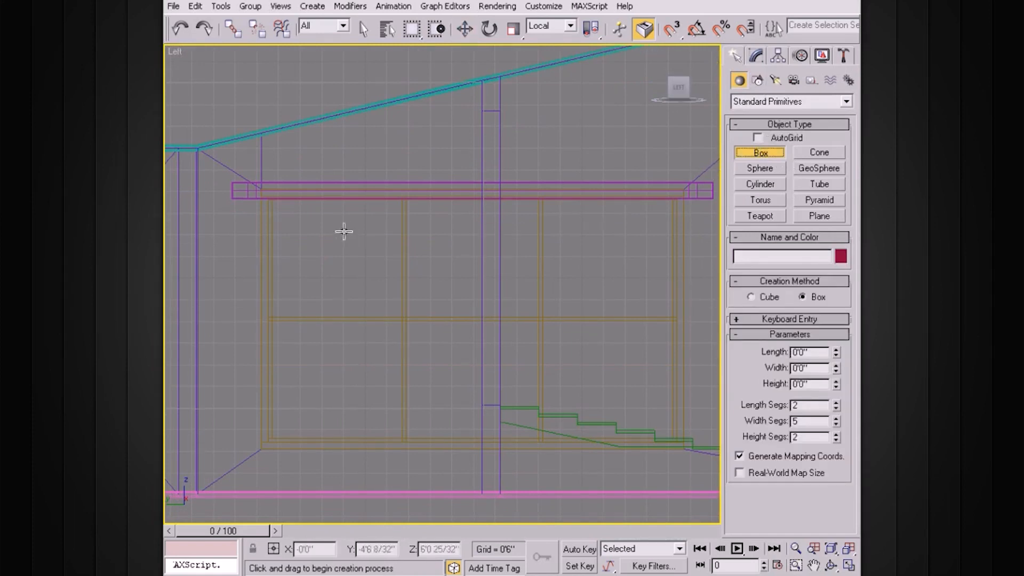
drag(265, 189, 403, 444)
click(403, 441)
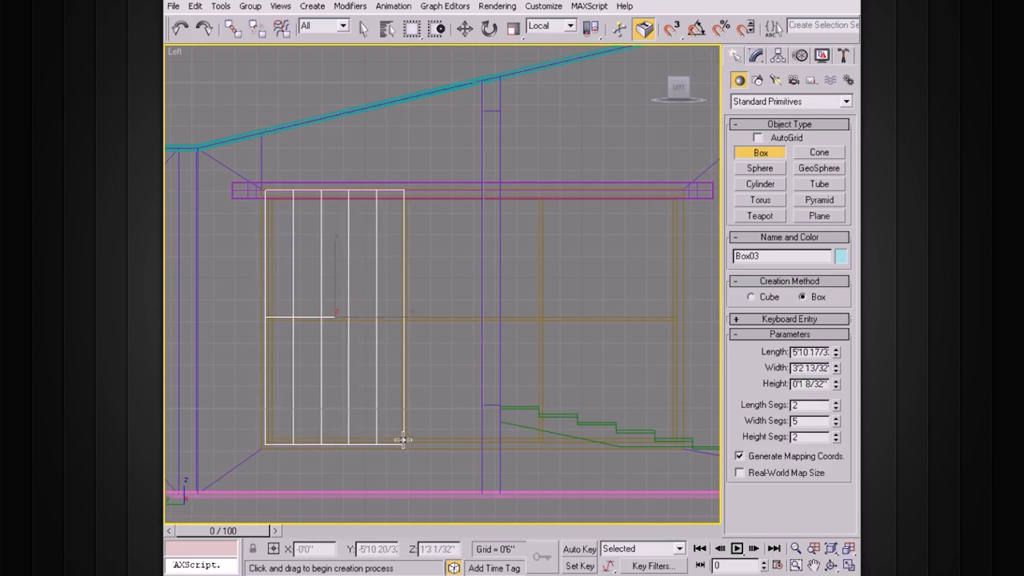
Step: Switch to a maximized Perspective view of the room
key(alt+w)
right_click(585, 307)
key(alt+w)
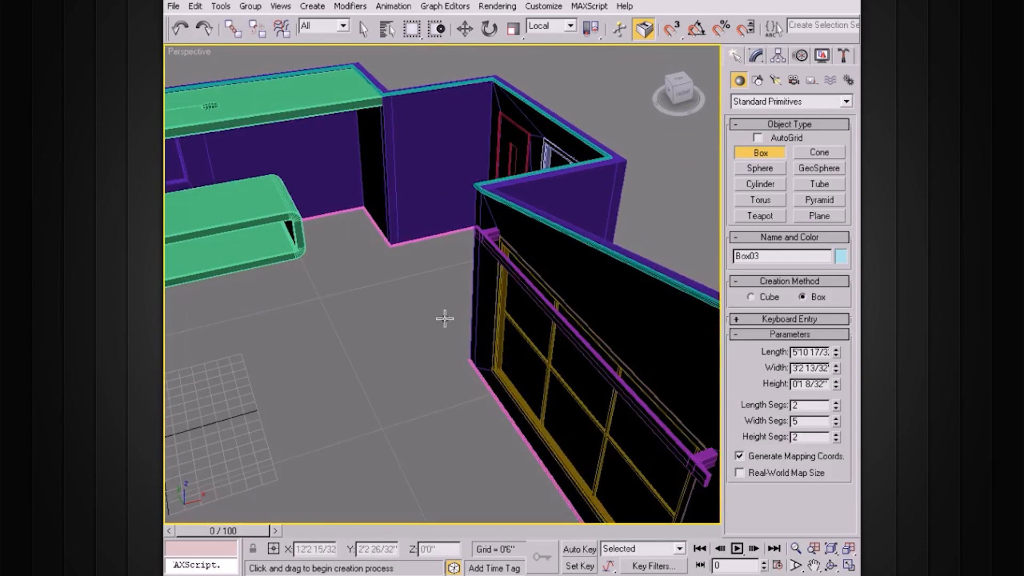
Step: Thin Box03 to a 0'0 16/32" height and cut its length and width segments to 1
key(z)
alt+middle_drag(472, 303, 530, 311)
drag(836, 387, 836, 419)
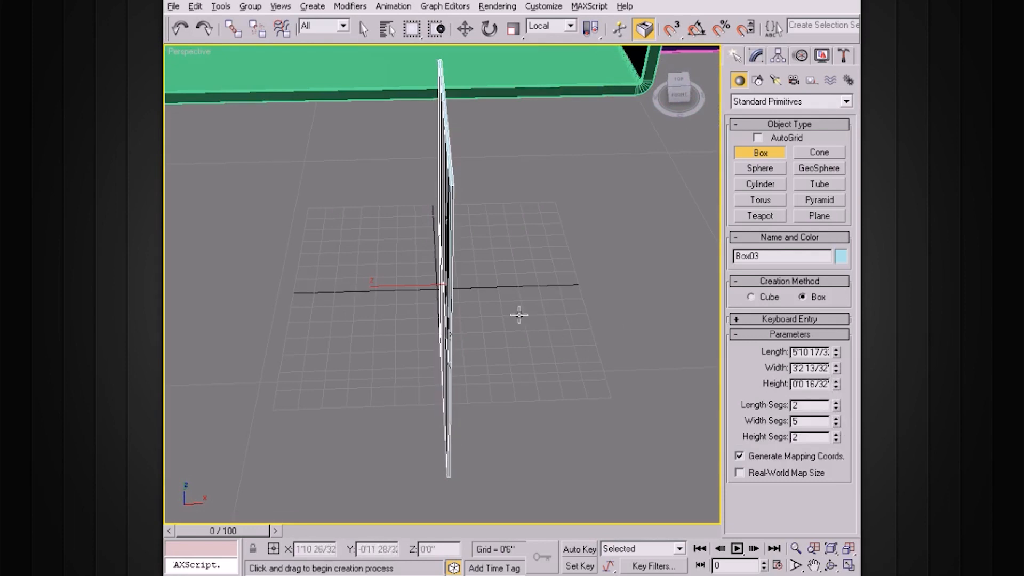
scroll(516, 331, up, 5)
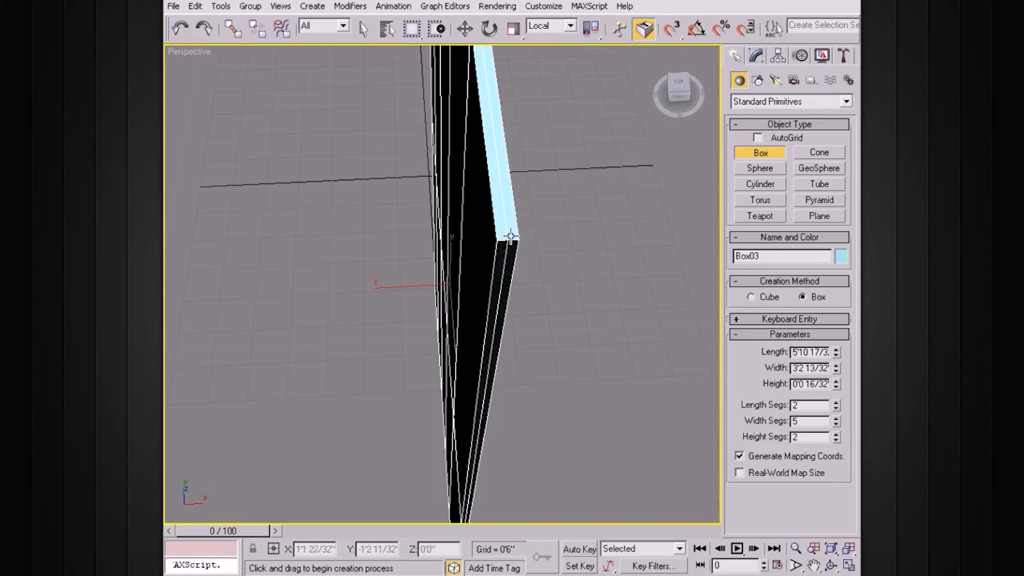
click(837, 424)
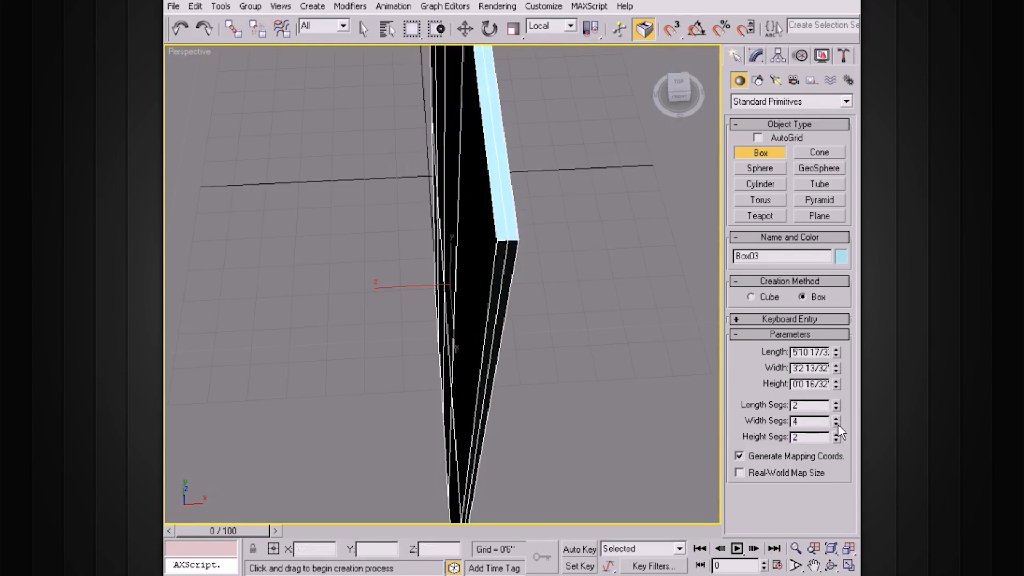
alt+middle_drag(529, 330, 571, 331)
click(837, 409)
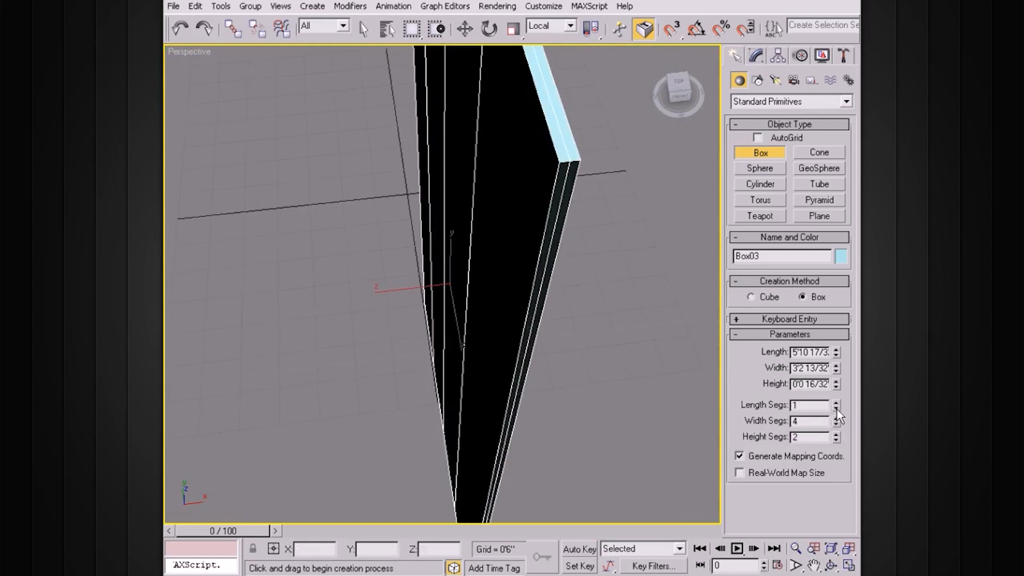
alt+middle_drag(576, 320, 638, 277)
click(836, 425)
click(837, 425)
click(836, 425)
Step: Thin the panel further to a height of 0'0 12/32" and view it in the room
alt+middle_drag(558, 295, 514, 298)
scroll(513, 298, up, 2)
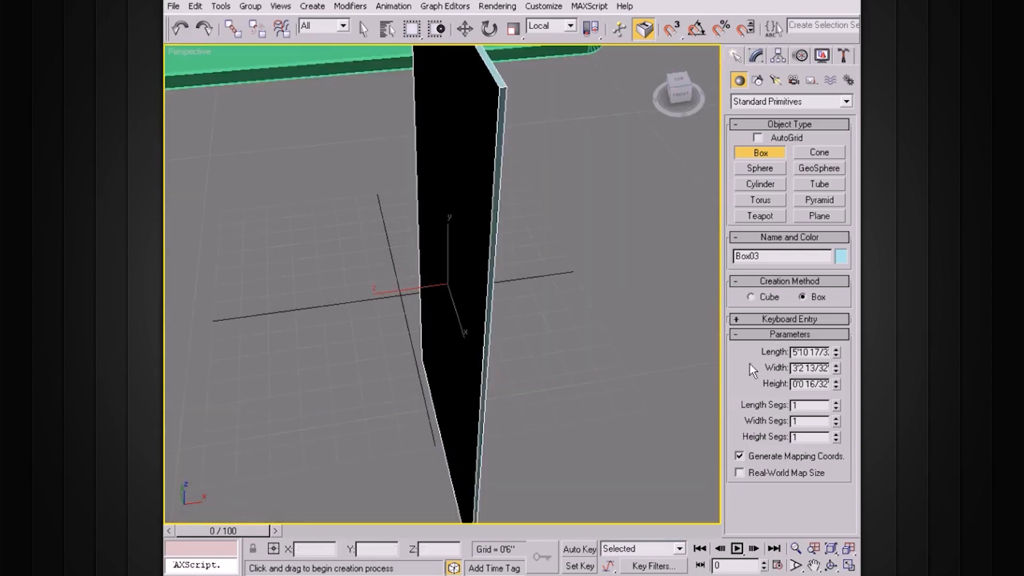
alt+middle_drag(583, 322, 576, 338)
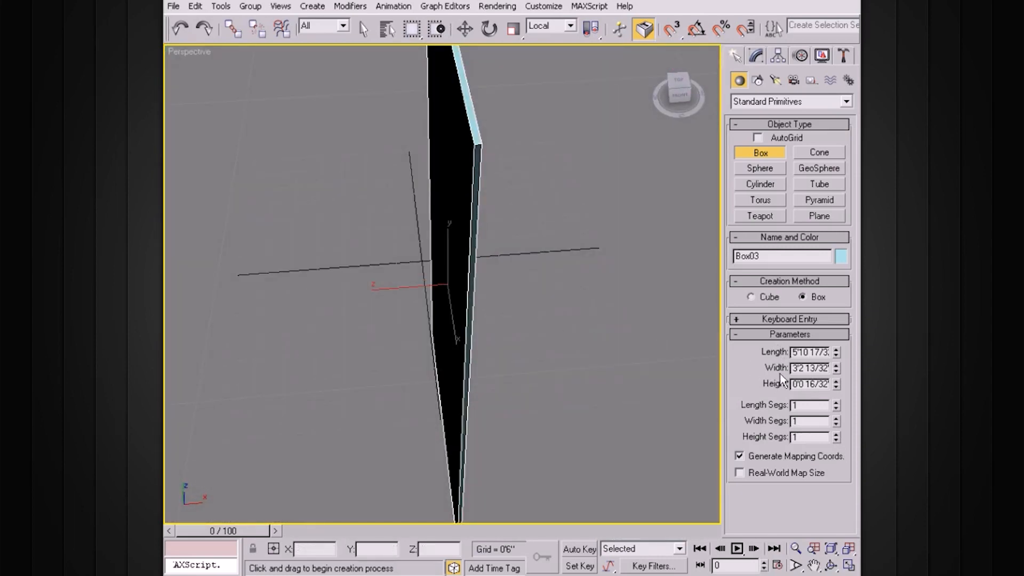
click(836, 387)
click(836, 387)
click(836, 387)
scroll(533, 267, down, 3)
alt+middle_drag(532, 267, 520, 246)
scroll(521, 245, down, 3)
Step: Move the Box03 panel over against the wall beside the window
key(w)
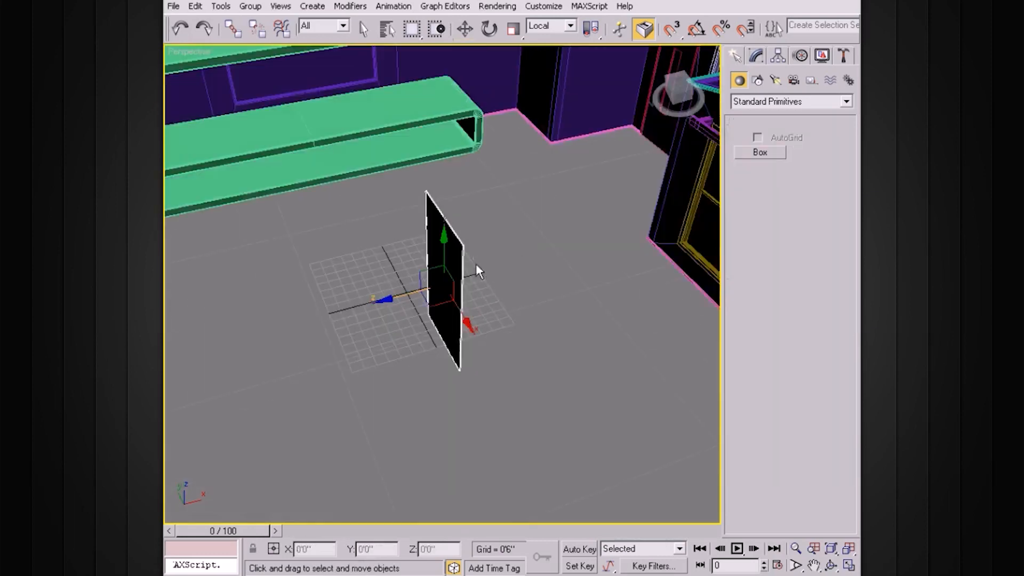
drag(476, 264, 646, 255)
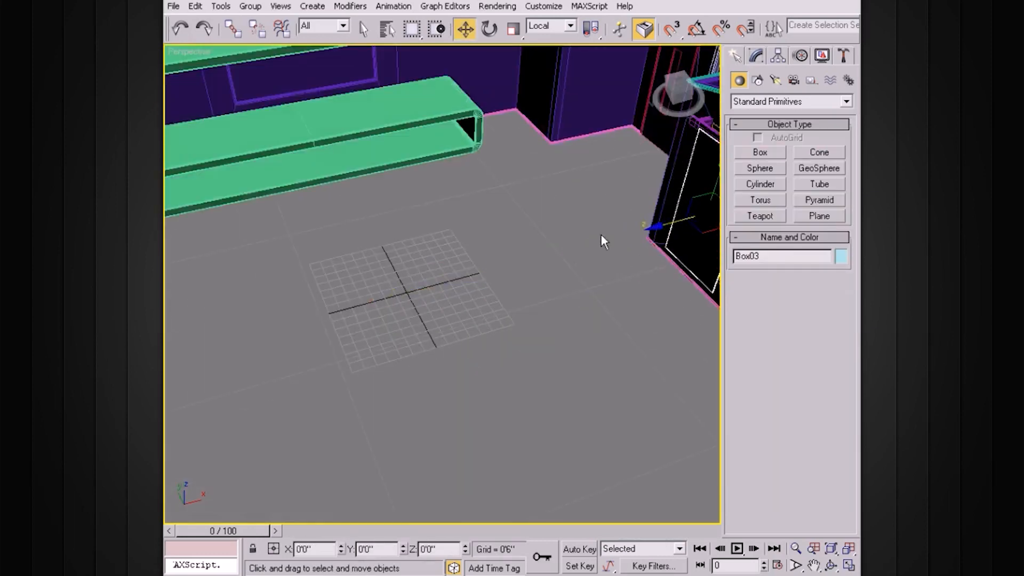
key(z)
alt+middle_drag(511, 217, 518, 188)
drag(392, 293, 409, 294)
Step: Check the panel's placement against the wall and window, then show its Box parameters
alt+middle_drag(408, 294, 443, 226)
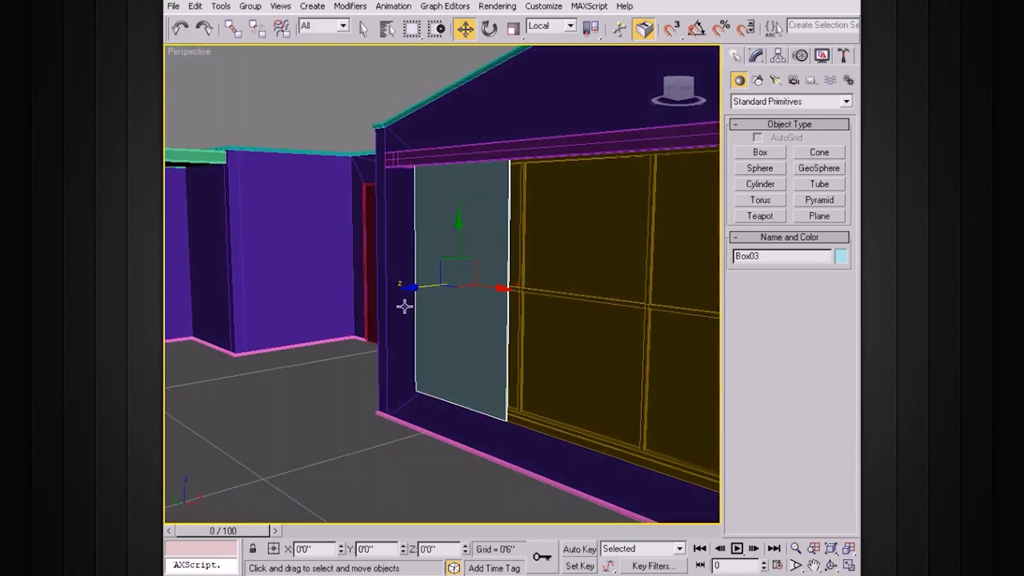
alt+middle_drag(543, 313, 538, 290)
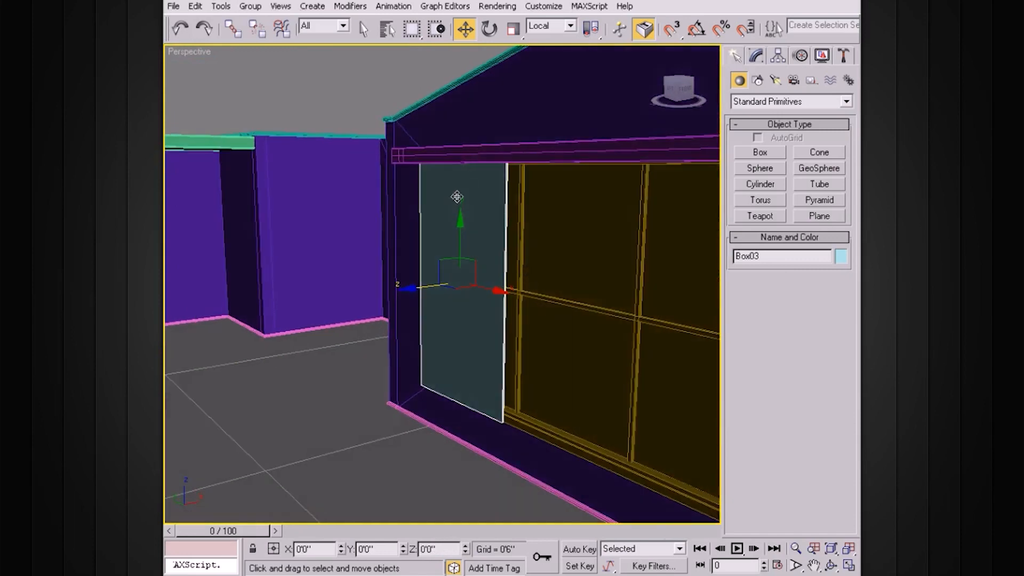
alt+middle_drag(484, 235, 488, 226)
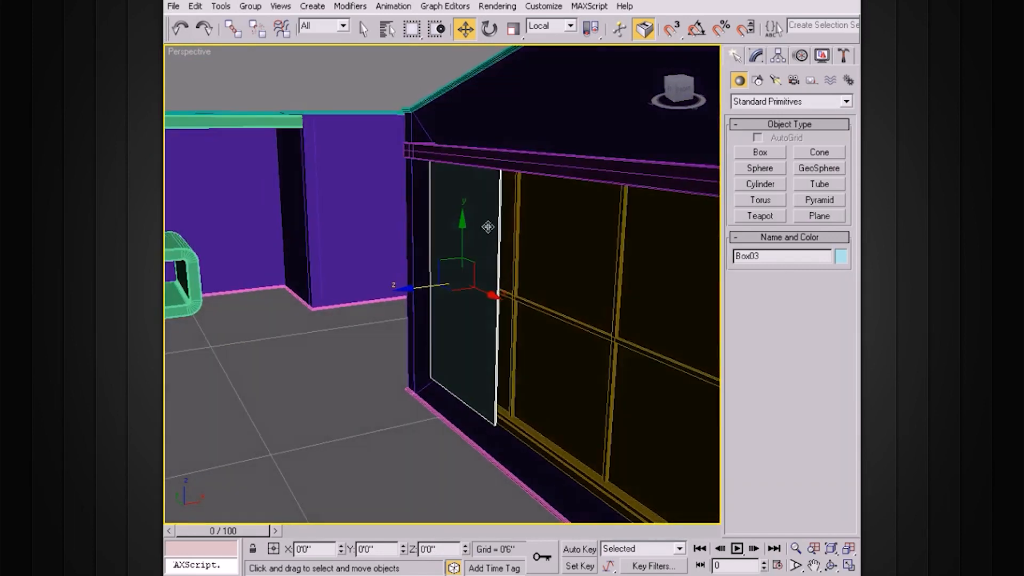
scroll(487, 227, up, 3)
alt+middle_drag(559, 312, 478, 228)
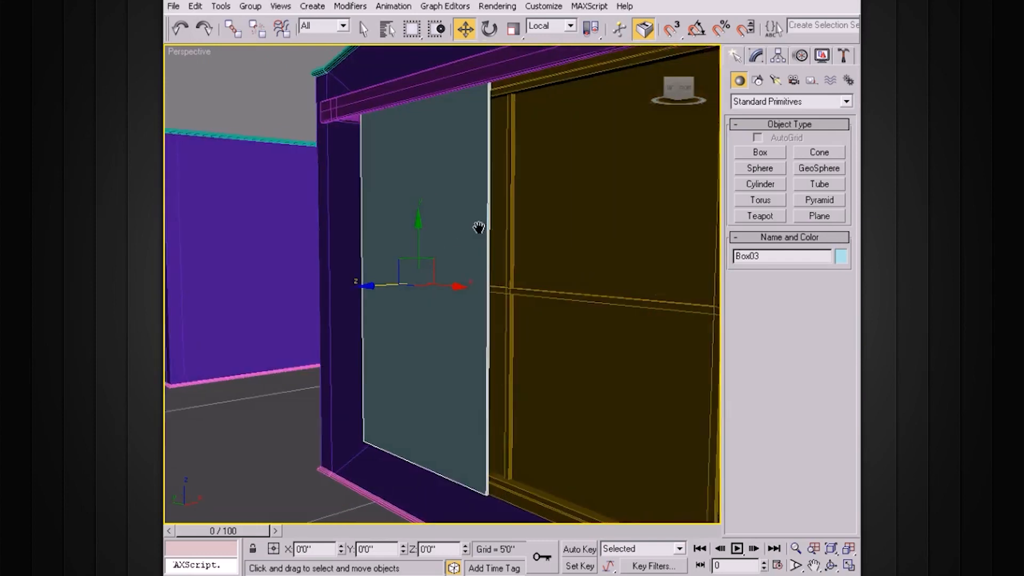
scroll(478, 227, up, 3)
alt+middle_drag(395, 213, 453, 229)
click(756, 56)
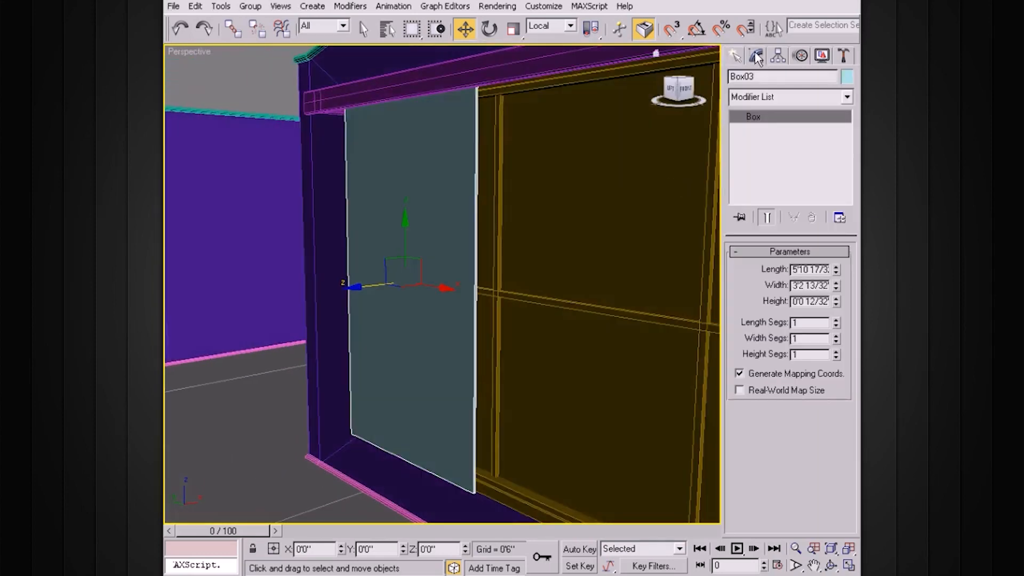
Step: Convert Box03 to an Editable Poly
right_click(372, 236)
mouse_move(422, 377)
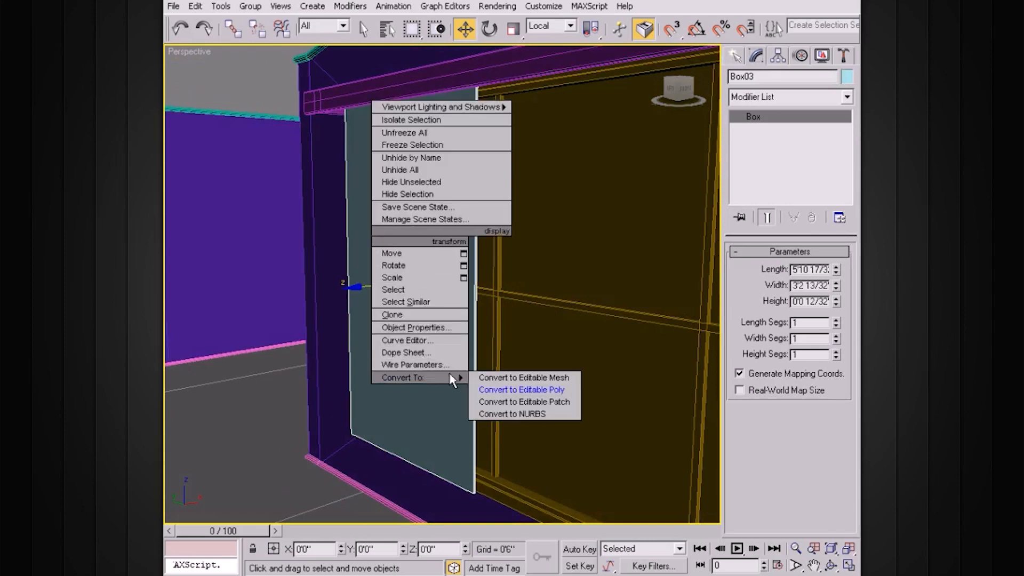
click(517, 391)
alt+middle_drag(521, 348, 489, 207)
Step: Clear the stray polygon selection and select the panel's four vertical edges in Edge mode
click(737, 116)
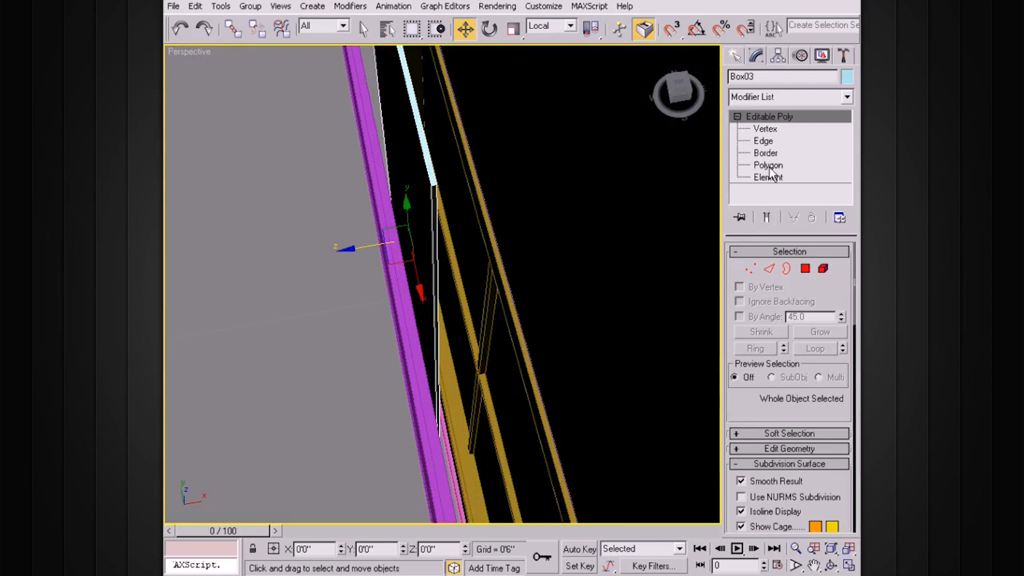
click(768, 166)
click(425, 147)
click(488, 155)
alt+middle_drag(490, 156, 520, 189)
click(753, 143)
alt+middle_drag(575, 214, 561, 217)
drag(561, 217, 271, 334)
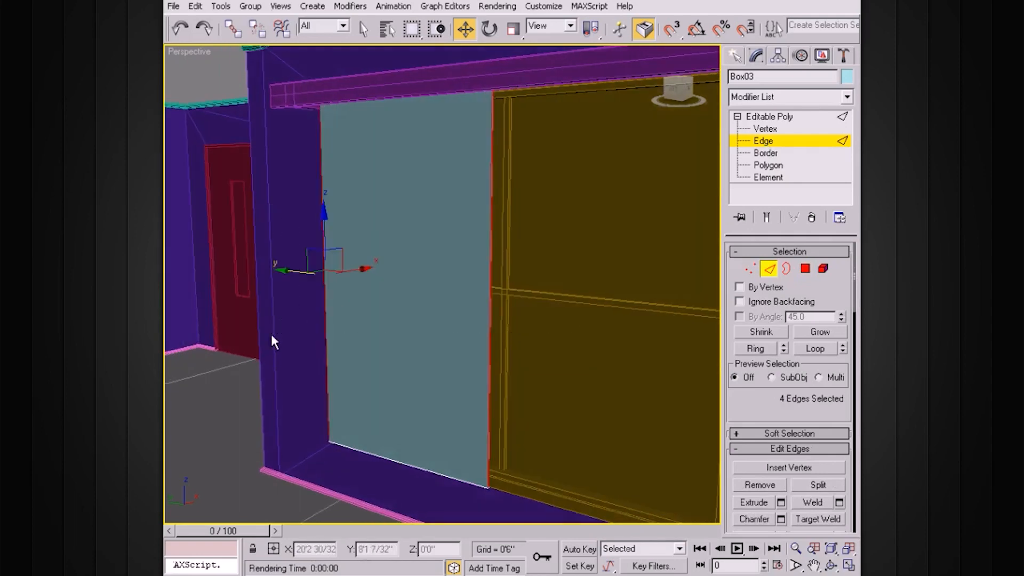
Step: Open the Connect Edges settings for the selected vertical edges
alt+middle_drag(272, 336, 405, 337)
alt+middle_drag(521, 273, 542, 297)
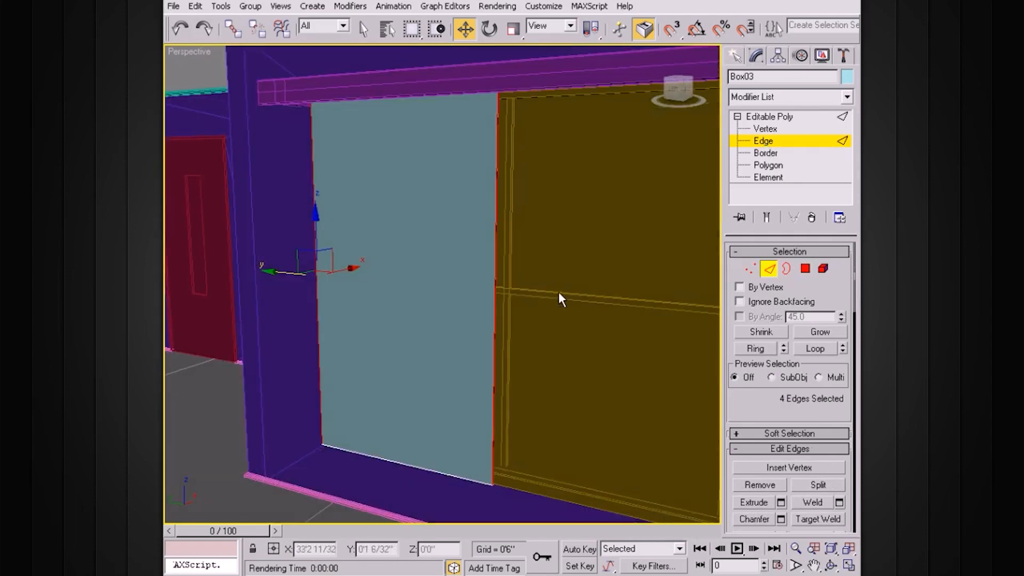
drag(777, 401, 773, 269)
click(839, 401)
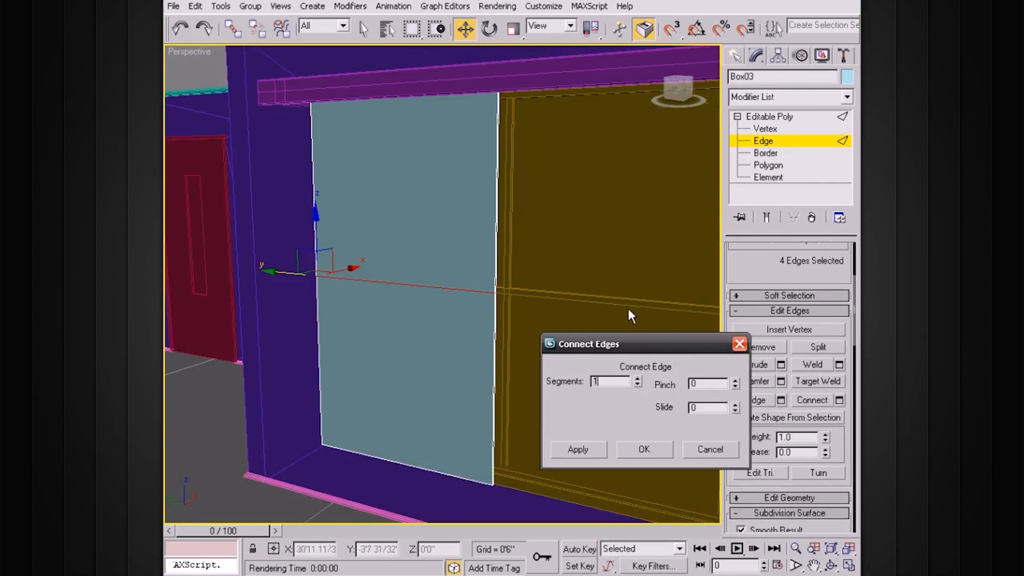
Step: Apply Connect Edges with 2 segments, adding two horizontal edges across Box03
mouse_move(502, 285)
alt+middle_down()
mouse_move(553, 283)
mouse_move(500, 277)
alt+middle_up()
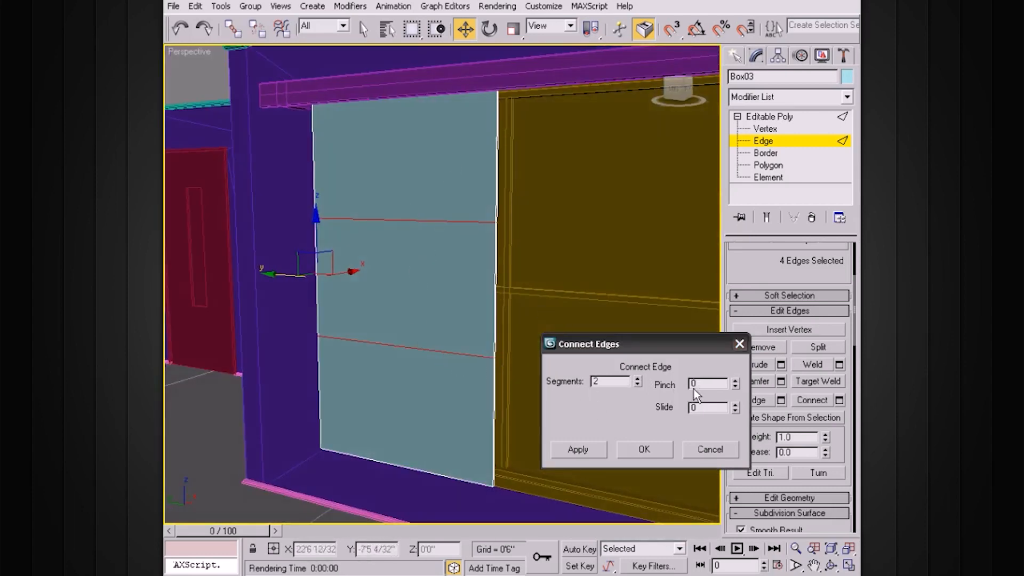
alt+middle_drag(408, 311, 456, 307)
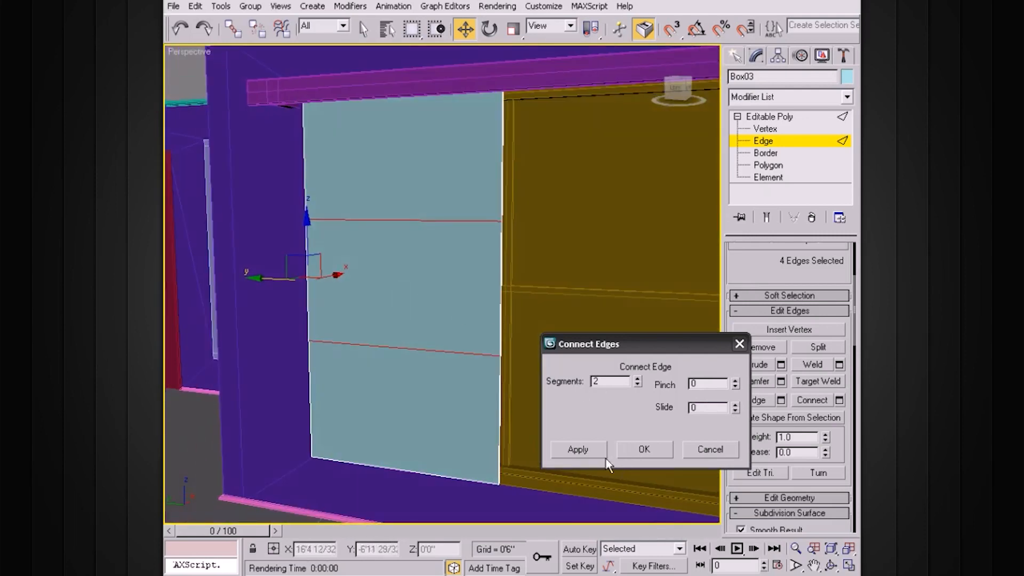
click(640, 450)
alt+middle_drag(578, 323, 475, 273)
ctrl+alt+middle_drag(599, 312, 543, 210)
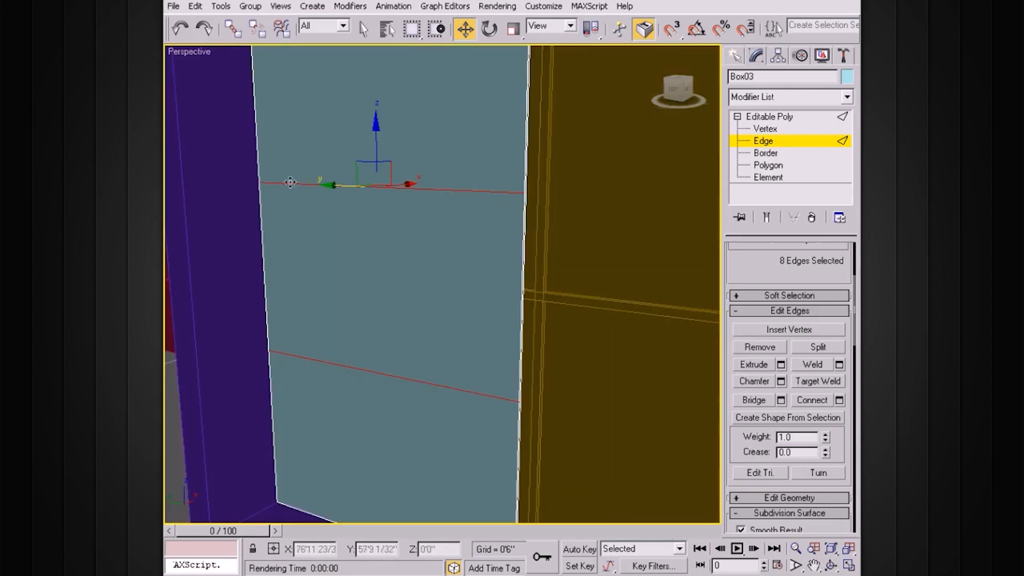
Step: Chamfer the two horizontal edges by 0'0 6/32"
alt+middle_drag(579, 233, 542, 224)
scroll(542, 225, up, 3)
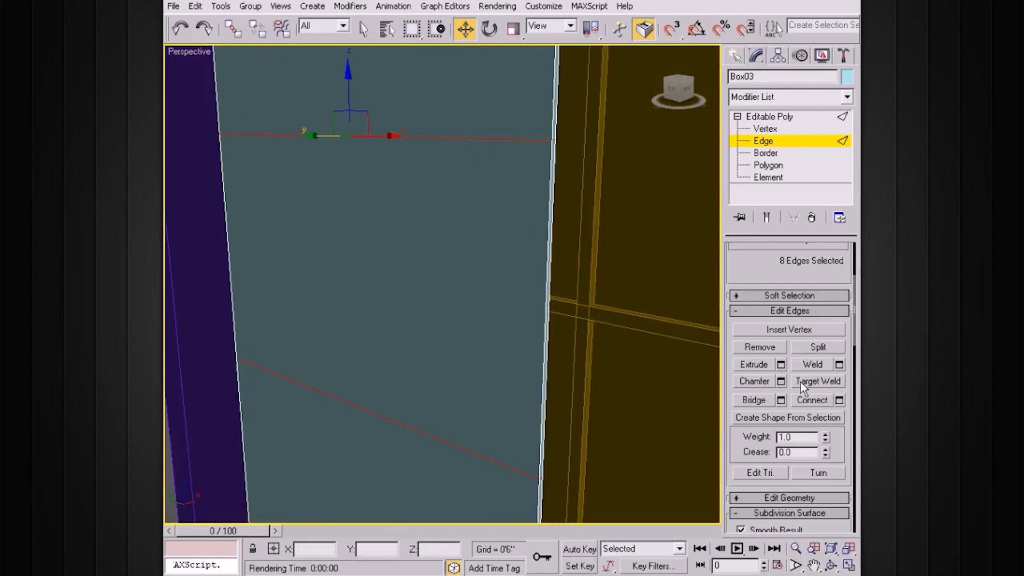
click(781, 382)
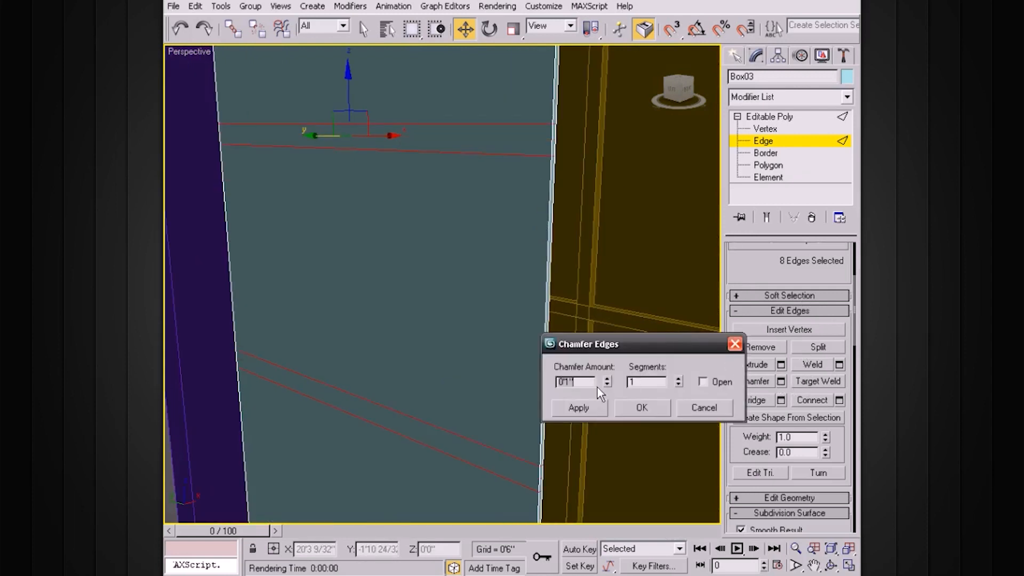
drag(606, 381, 603, 438)
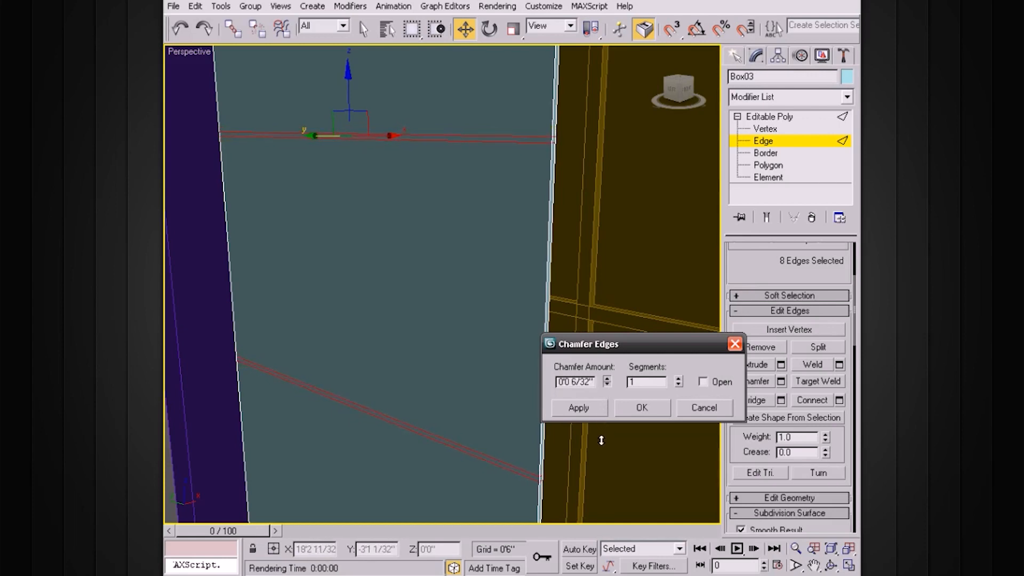
click(642, 408)
alt+middle_drag(629, 313, 550, 297)
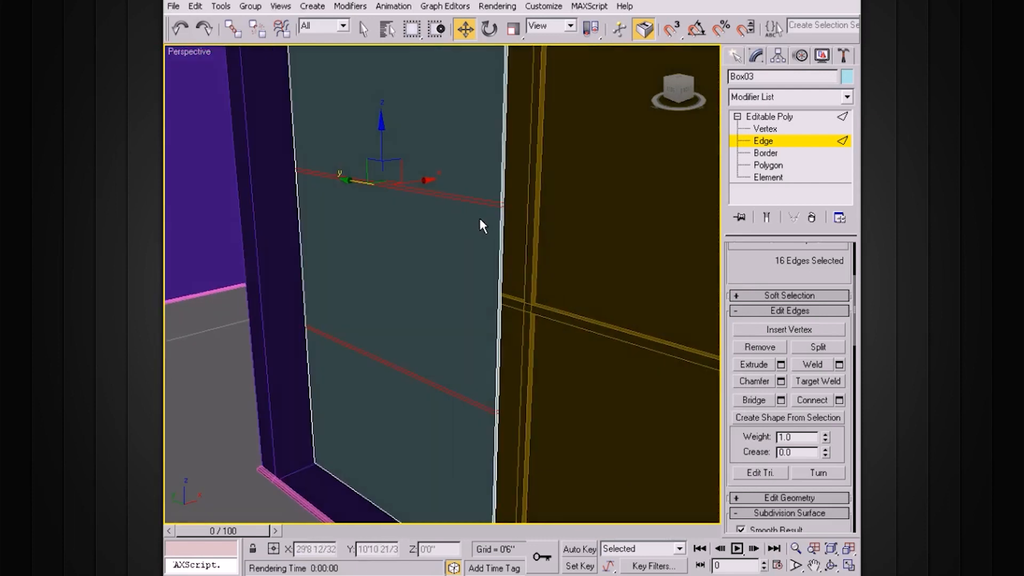
Step: Select two chamfered edges and extend them into full edge loops
click(492, 201)
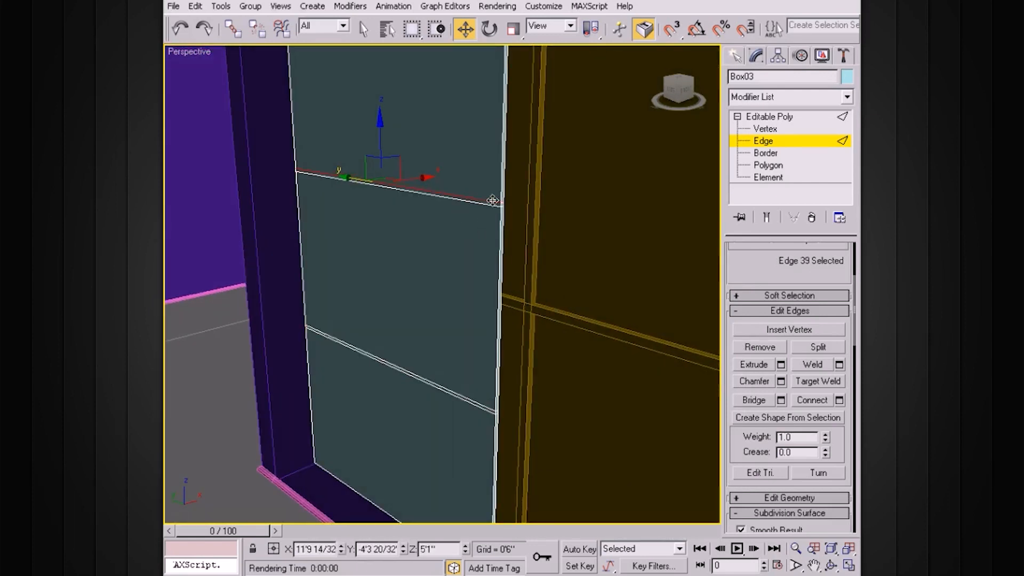
ctrl+click(482, 207)
scroll(810, 288, up, 3)
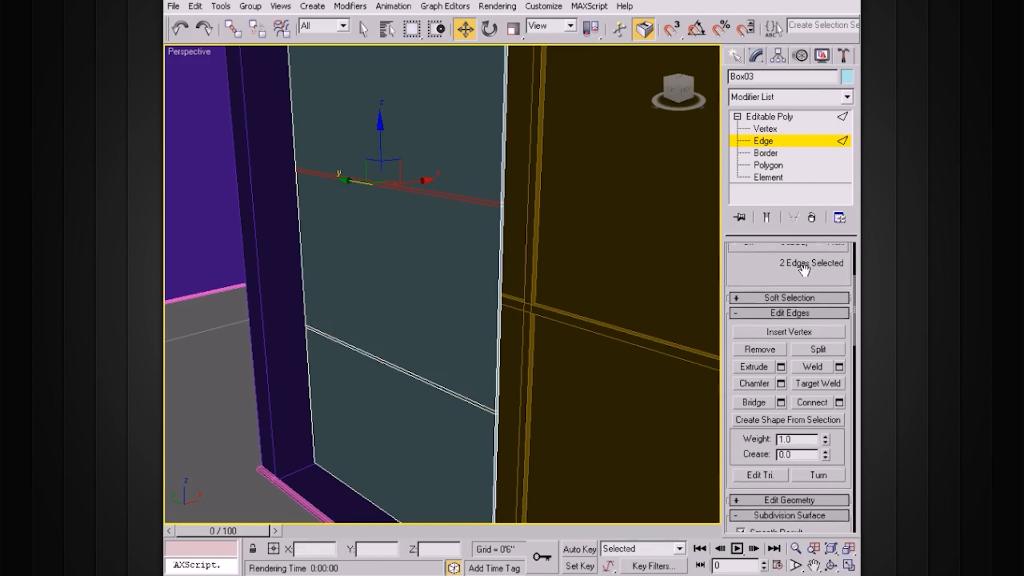
click(815, 286)
alt+middle_drag(586, 261, 624, 258)
scroll(626, 256, up, 2)
Step: Convert the chamfered edge loops into the seam strip polygons
drag(744, 353, 744, 473)
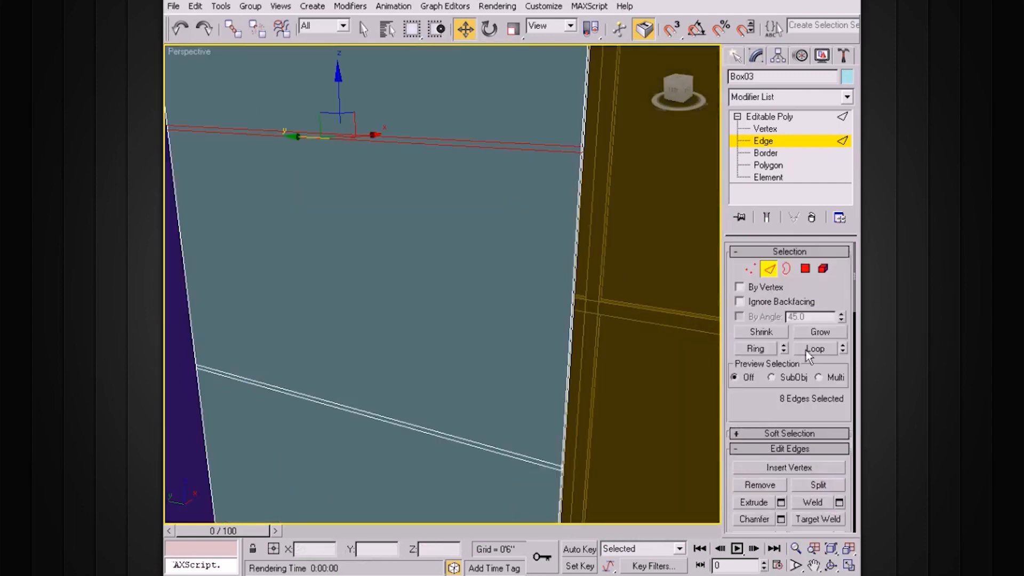
click(806, 269)
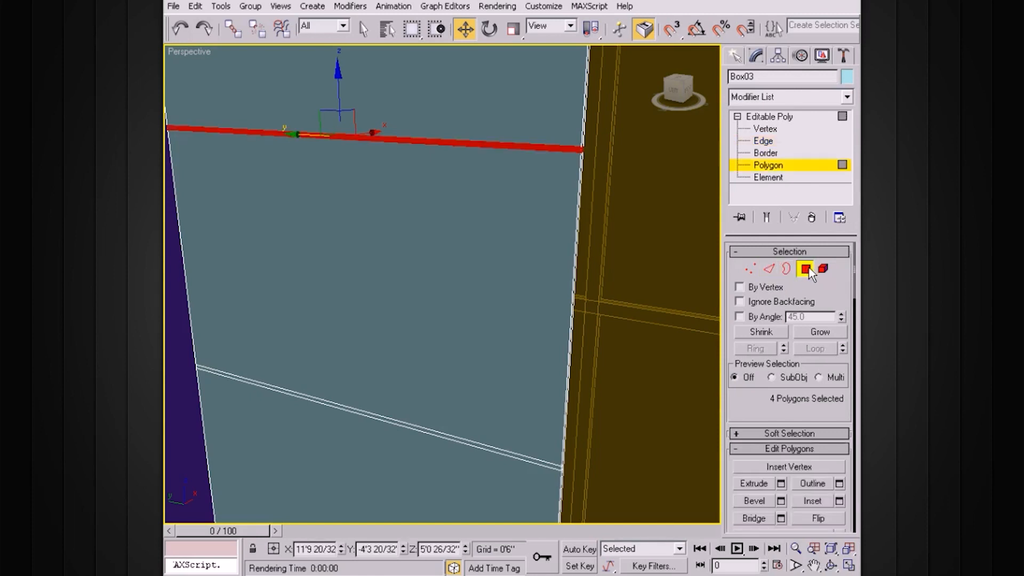
alt+middle_drag(548, 167, 635, 238)
drag(772, 412, 759, 336)
alt+middle_drag(715, 336, 680, 362)
Step: Inset the seam strip polygons by a small amount
click(839, 423)
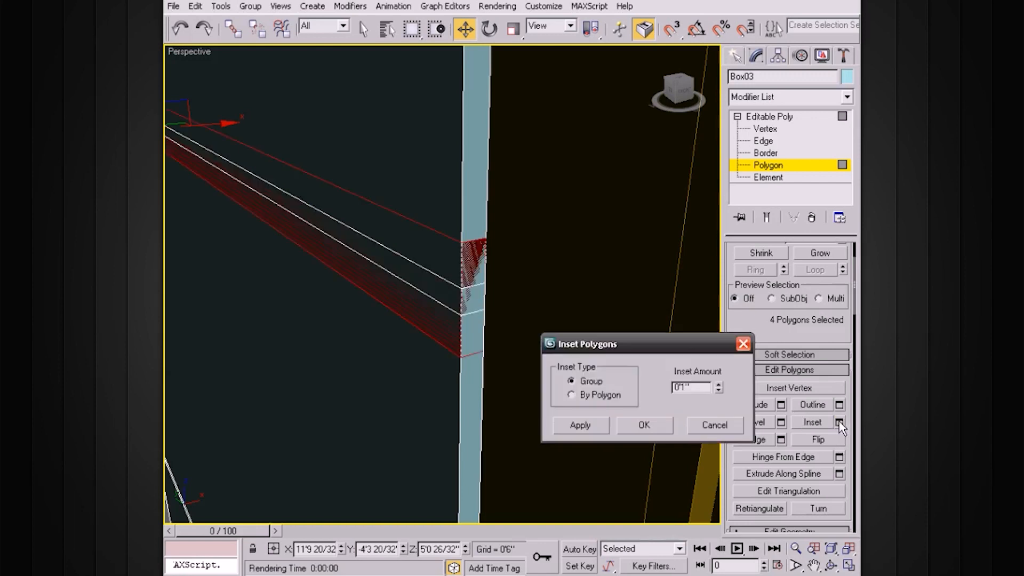
drag(720, 387, 705, 455)
alt+middle_drag(458, 314, 453, 307)
click(598, 427)
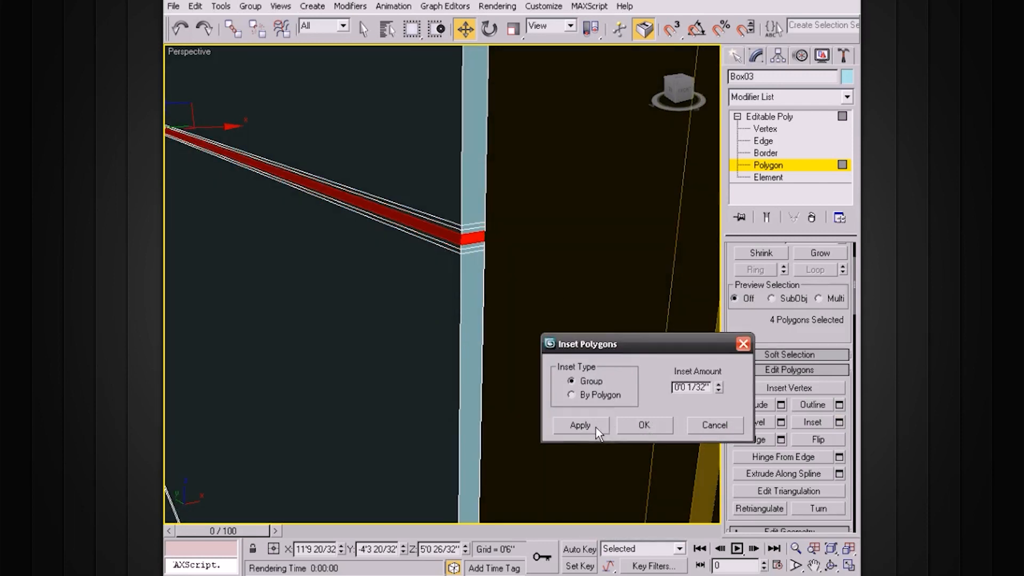
click(743, 344)
Step: Extrude the strip 0'0 3/32" along Local Normal, then exit to Editable Poly level
click(781, 405)
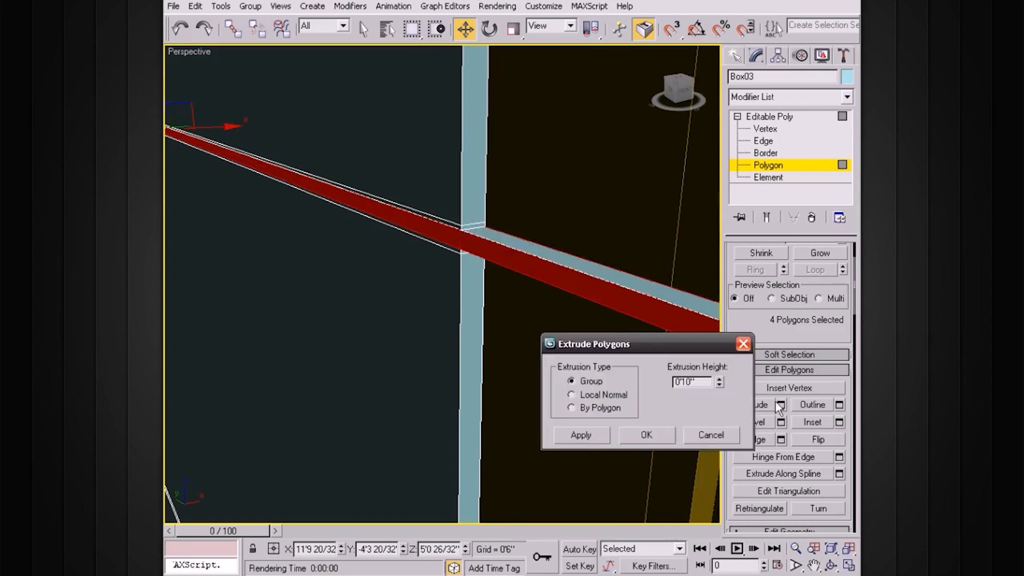
alt+middle_drag(567, 294, 556, 289)
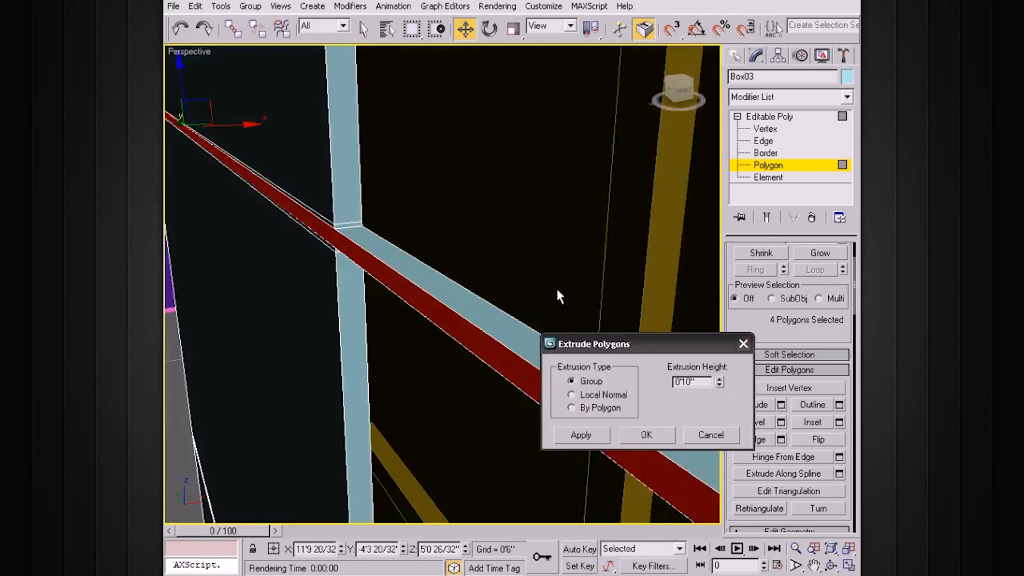
scroll(556, 289, down, 3)
click(571, 395)
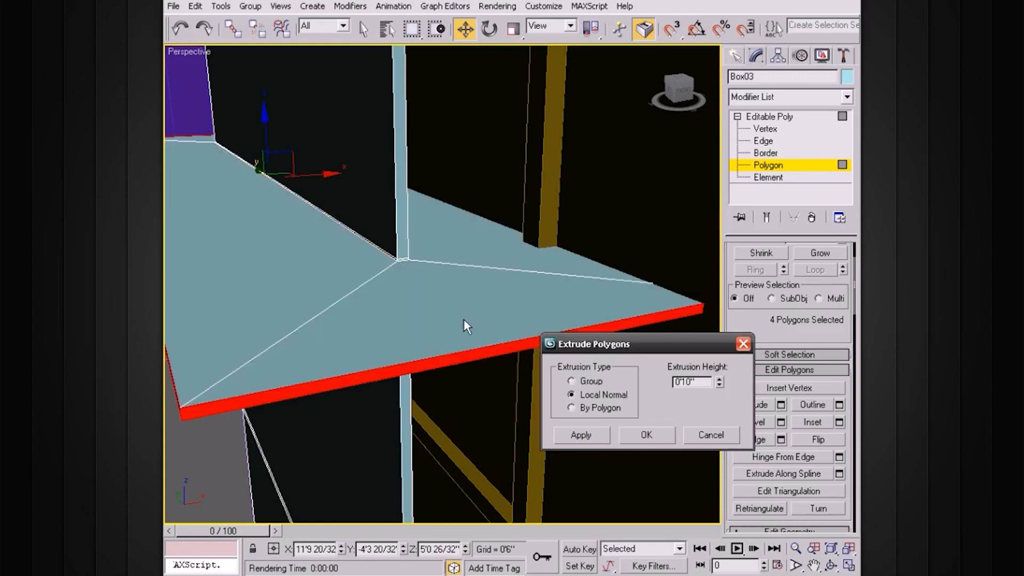
scroll(478, 299, up, 4)
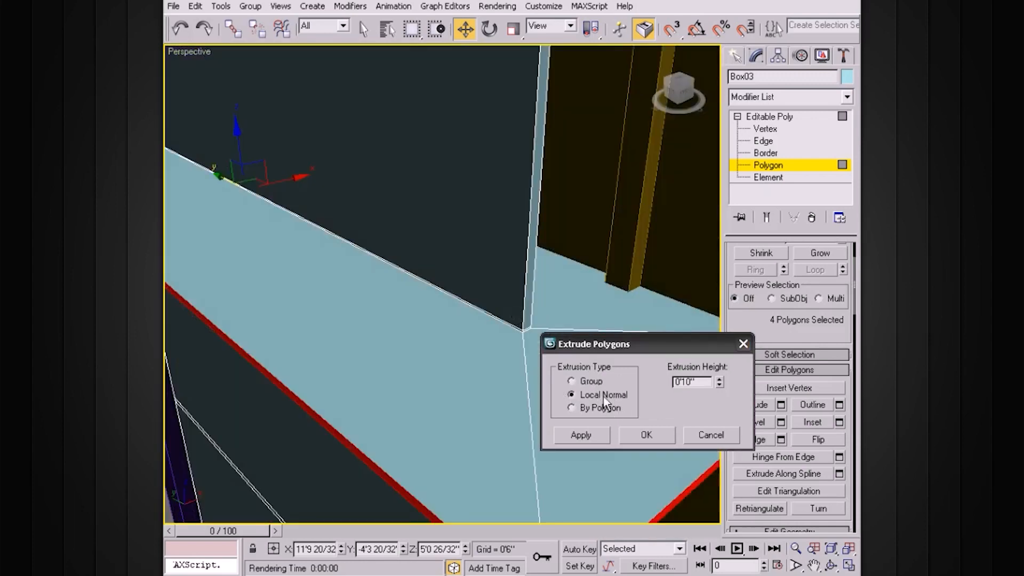
drag(719, 382, 675, 448)
alt+middle_drag(521, 368, 464, 361)
scroll(477, 361, down, 1)
scroll(469, 353, up, 1)
scroll(469, 356, up, 3)
drag(719, 382, 698, 427)
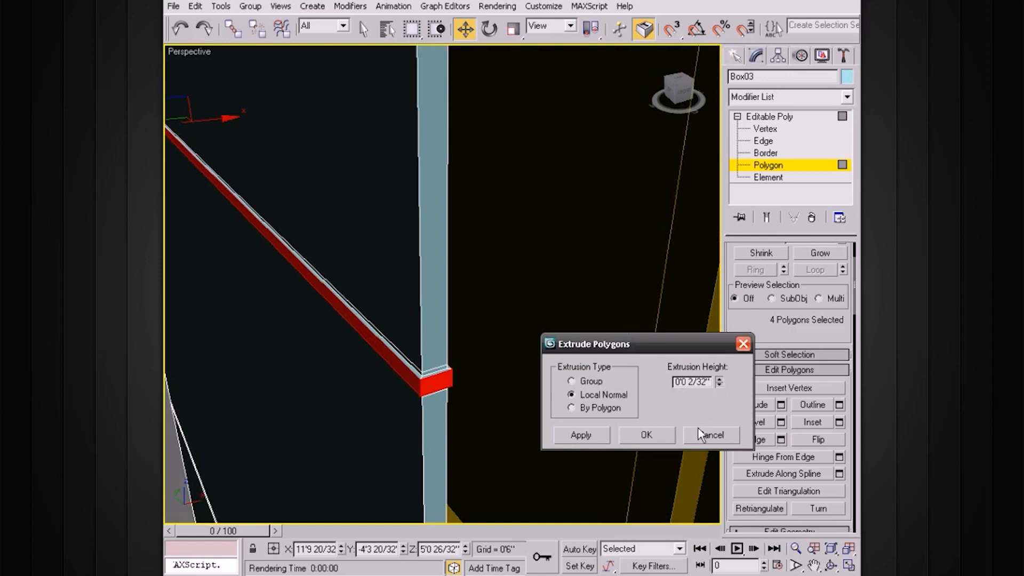
click(718, 379)
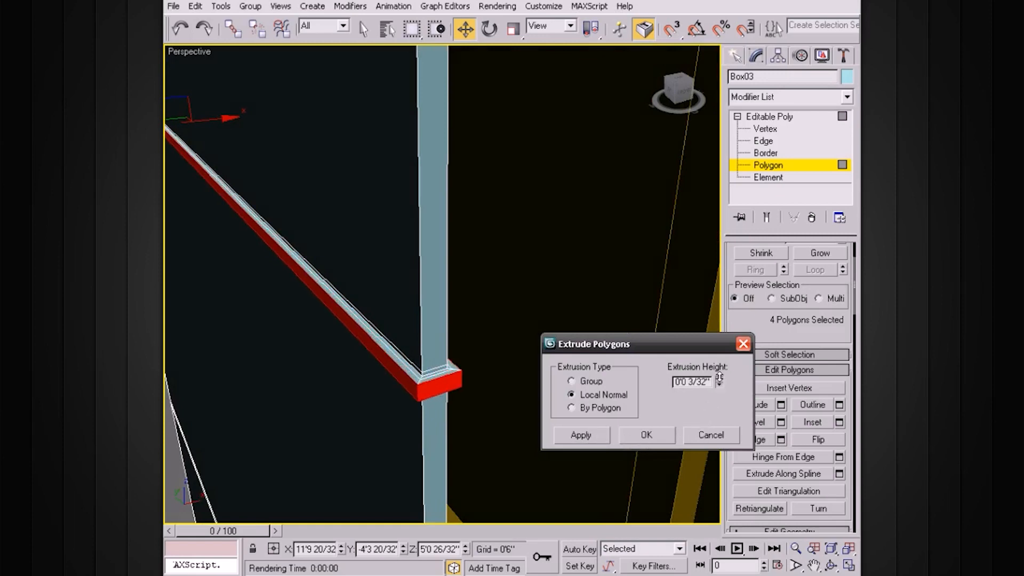
click(647, 435)
alt+middle_drag(559, 363, 566, 356)
click(764, 116)
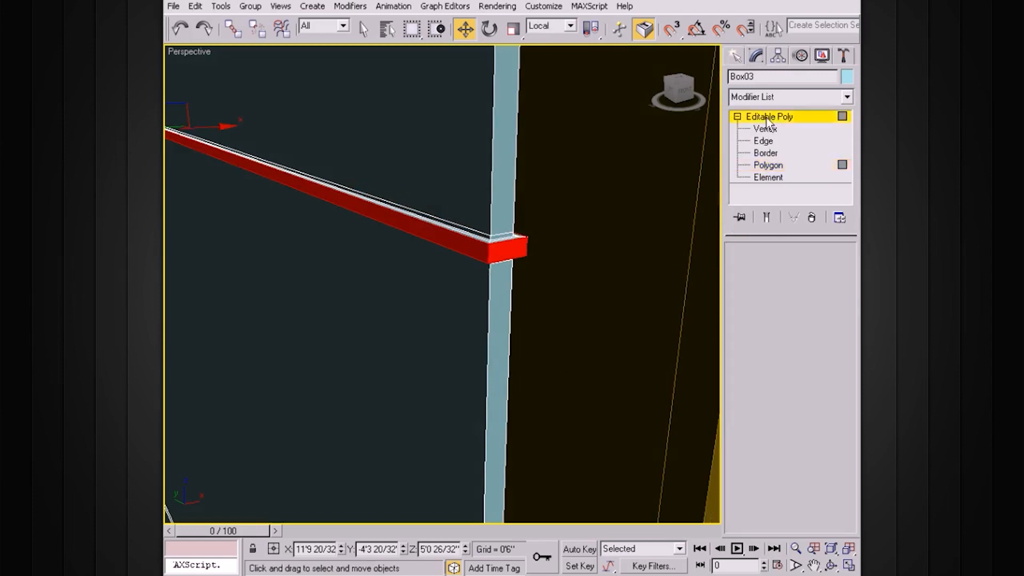
click(737, 117)
click(741, 497)
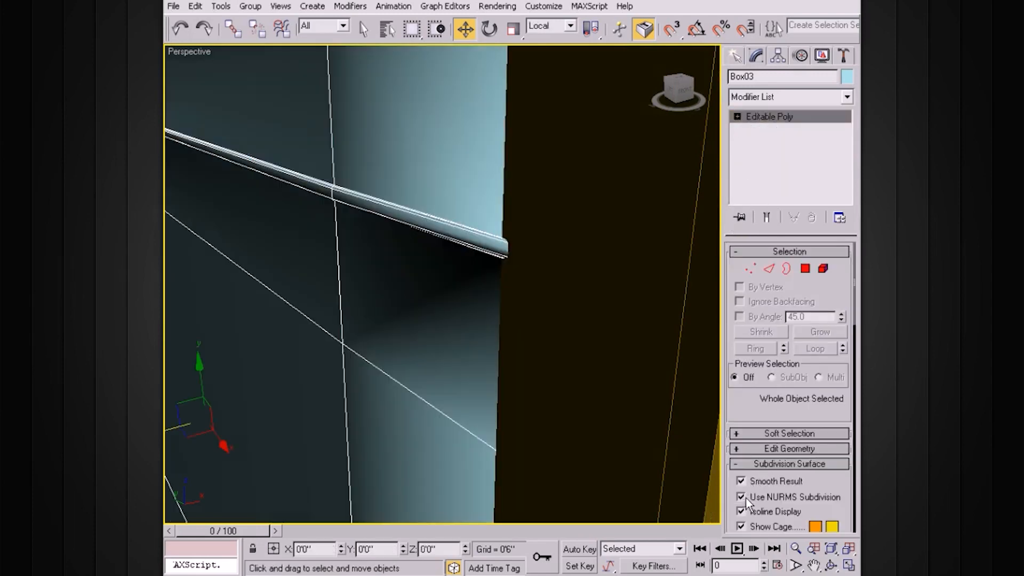
scroll(550, 338, up, 5)
mouse_move(534, 325)
alt+middle_down()
mouse_move(576, 318)
mouse_move(528, 321)
alt+middle_up()
key(F4)
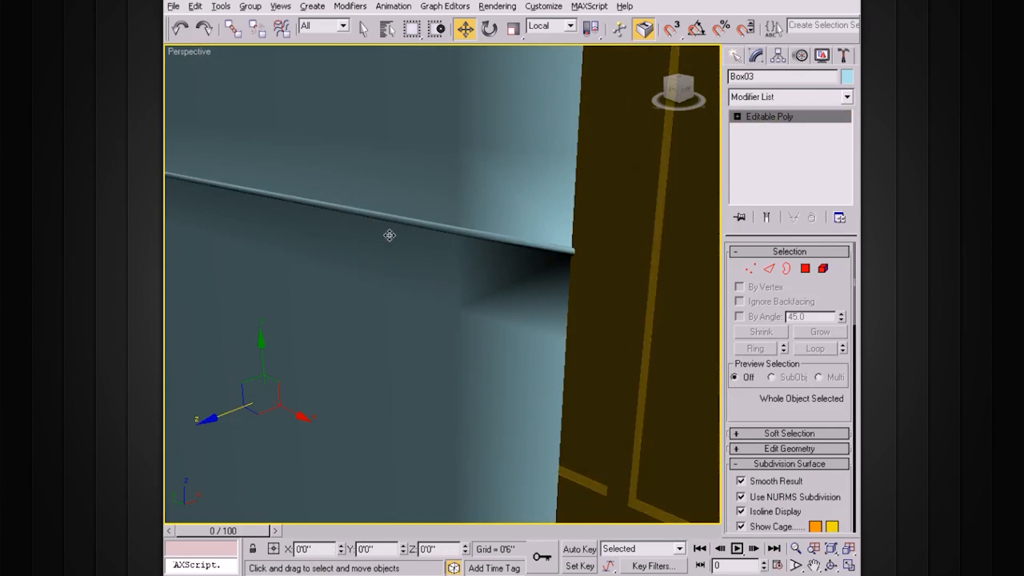
alt+middle_drag(390, 235, 352, 229)
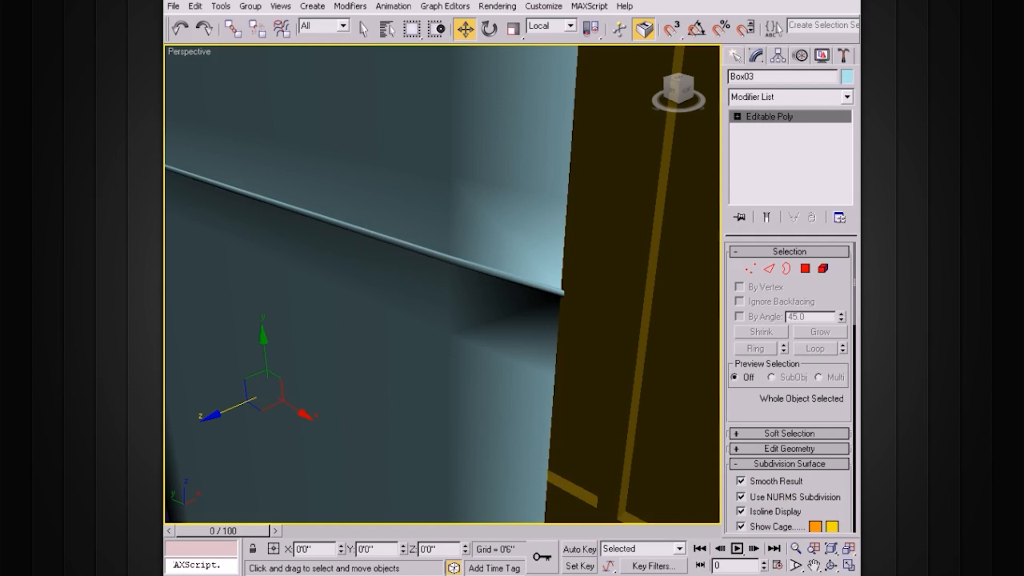
click(337, 294)
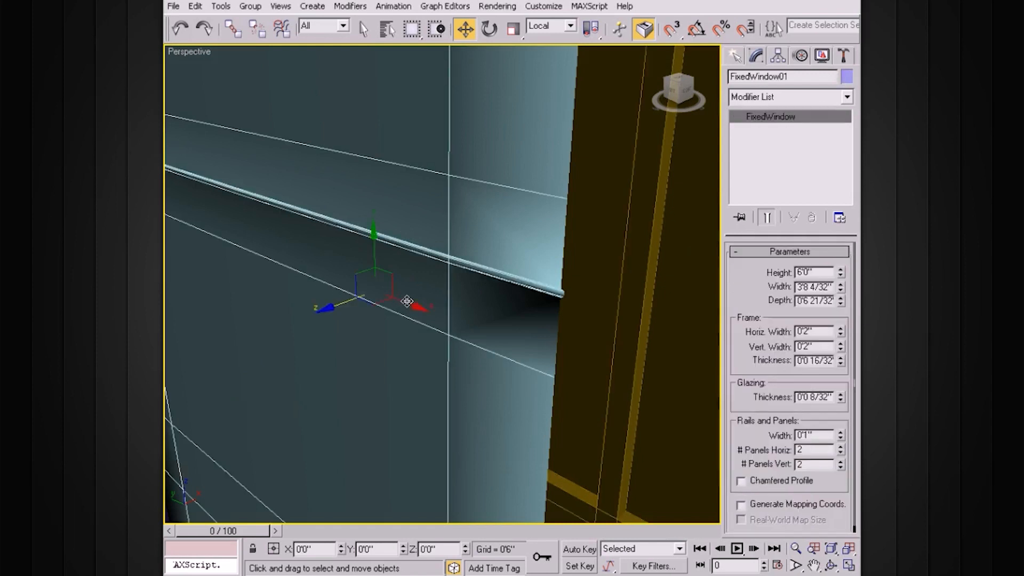
click(479, 303)
click(745, 495)
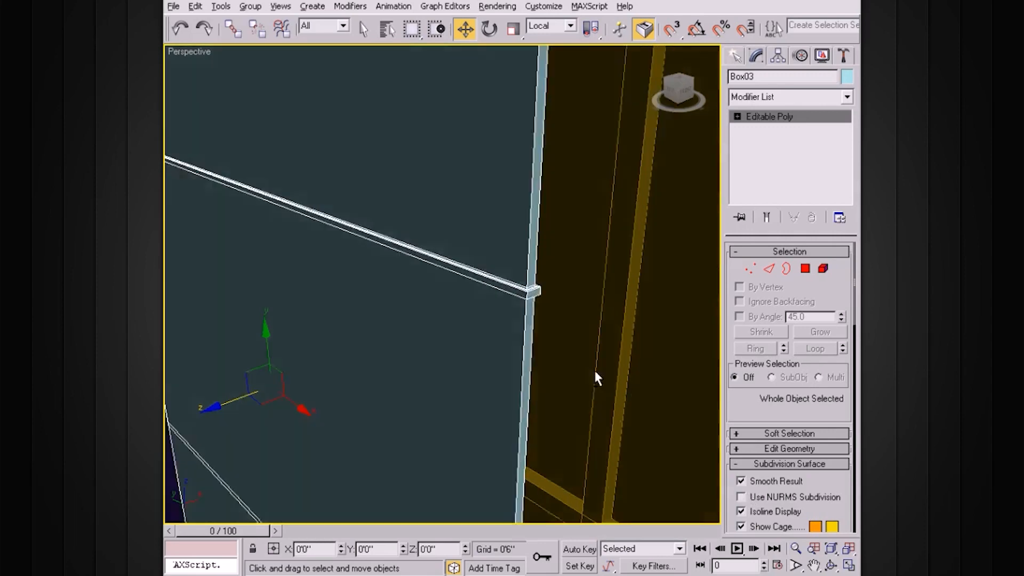
alt+middle_drag(504, 300, 502, 335)
alt+middle_drag(472, 295, 523, 343)
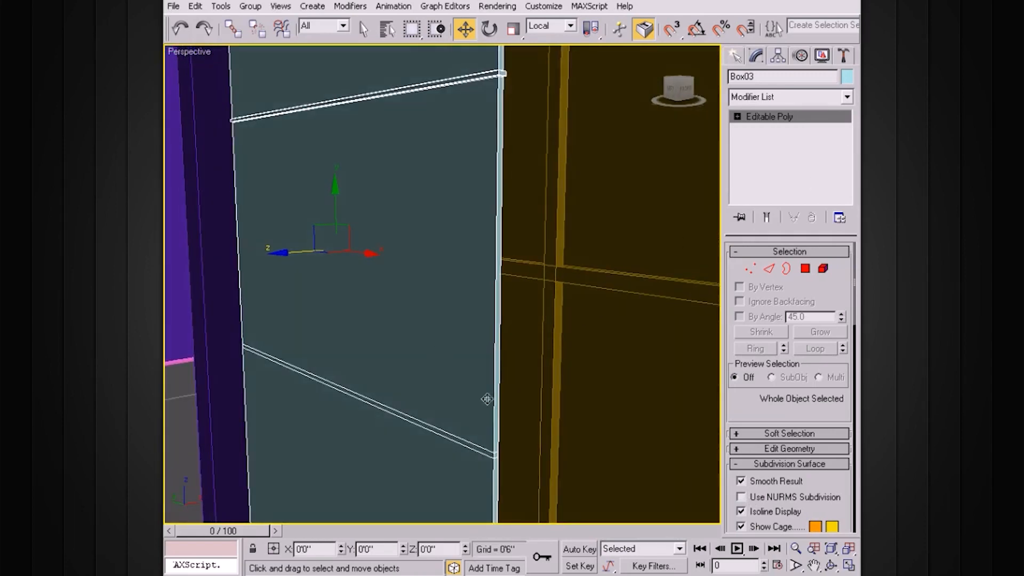
click(737, 116)
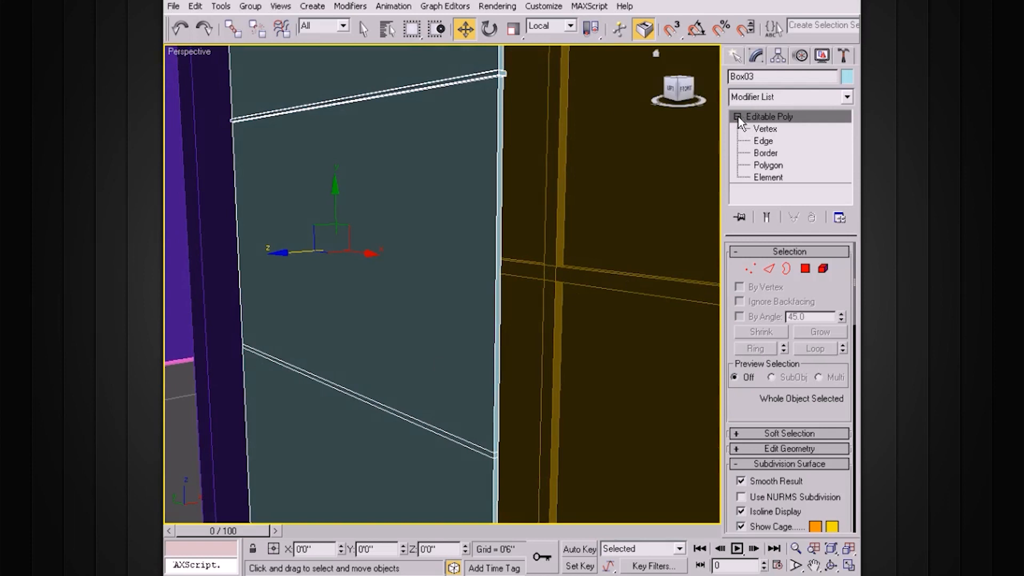
Step: Loop-select the lower band's edges and convert them to its four polygons
click(768, 142)
click(457, 437)
ctrl+click(462, 445)
click(815, 348)
alt+middle_drag(589, 367, 630, 347)
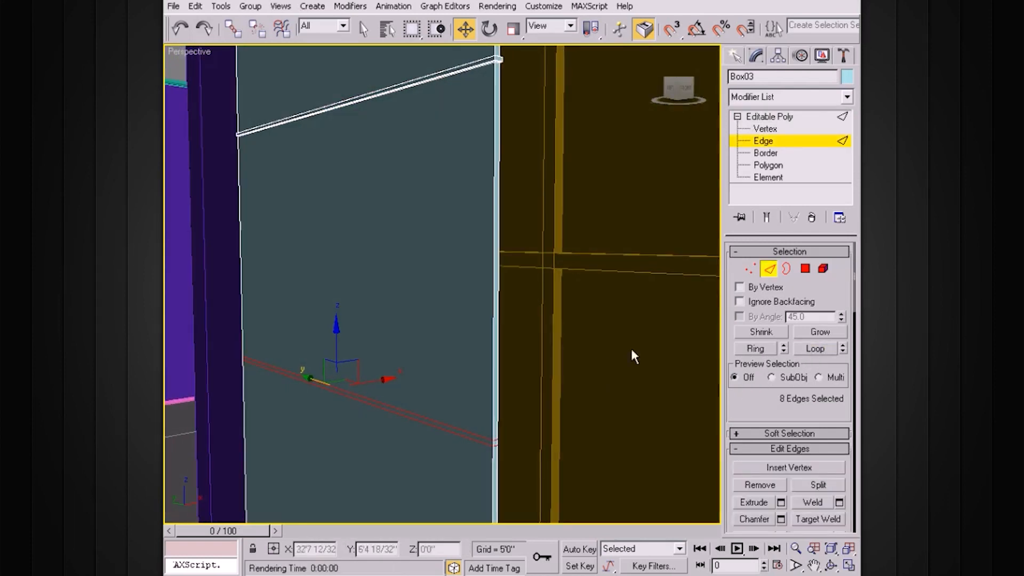
click(806, 269)
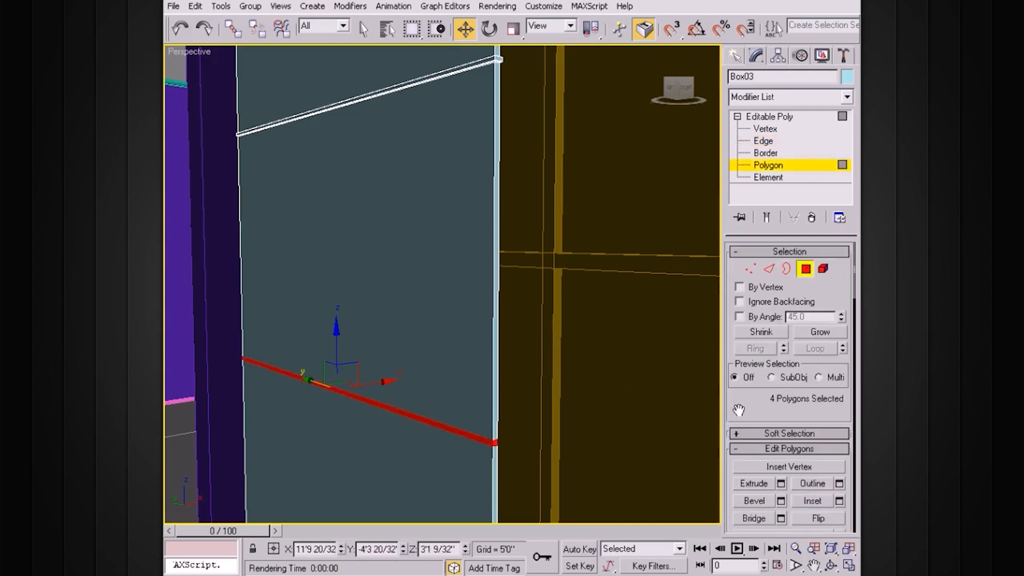
Step: Inset the lower band polygons by 0'0 1/32"
drag(738, 409, 739, 366)
click(838, 453)
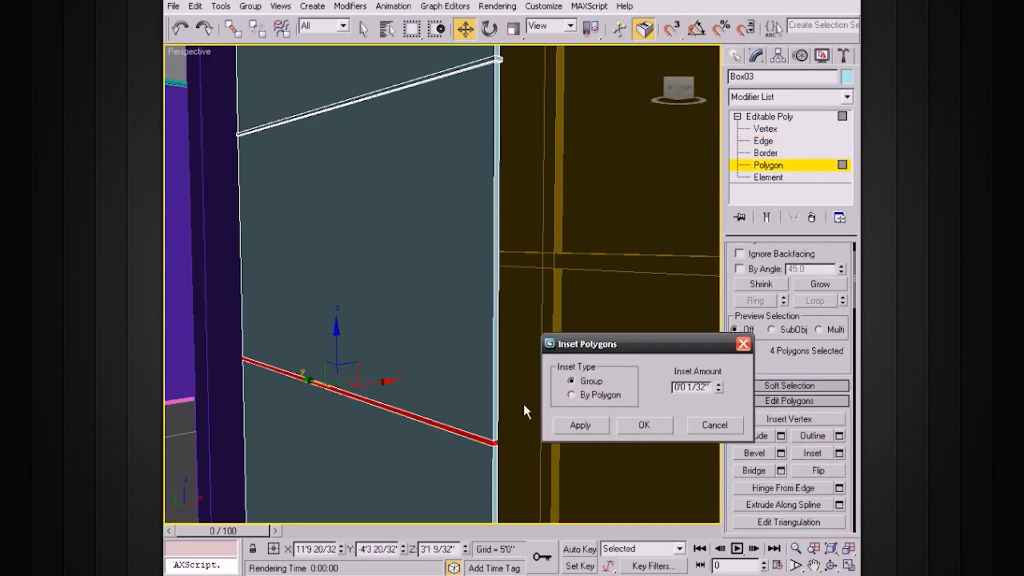
scroll(488, 381, up, 3)
middle_drag(525, 391, 512, 366)
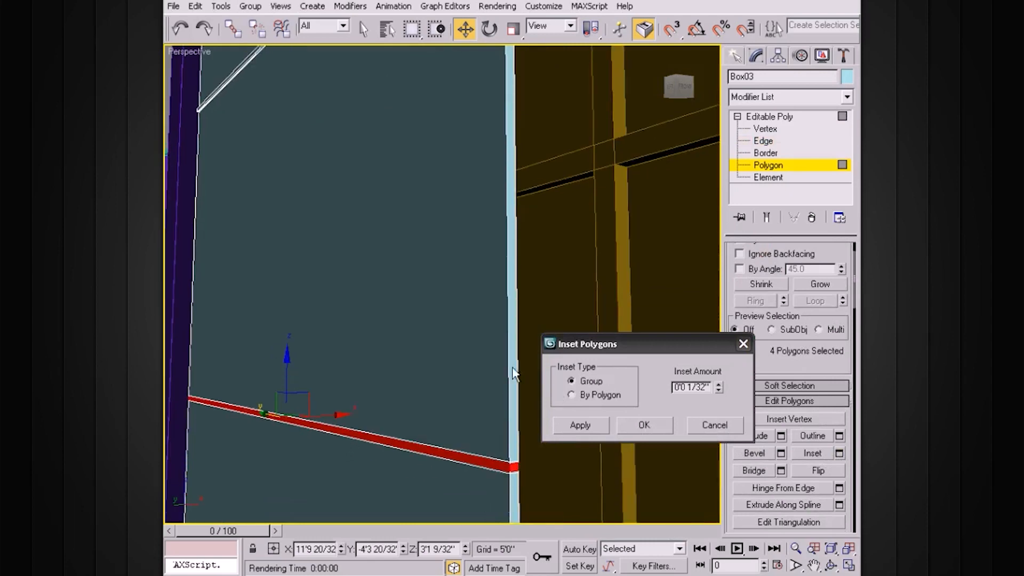
click(644, 424)
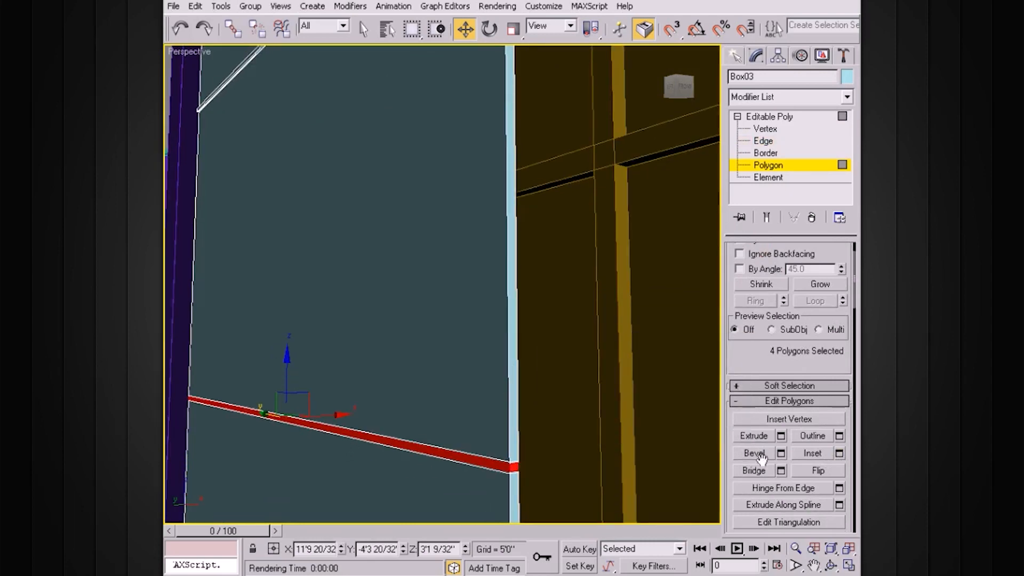
Step: Extrude the lower band 0'0 3/32" outward into a second rib
click(782, 437)
alt+middle_drag(419, 349, 428, 152)
alt+middle_drag(472, 247, 467, 279)
drag(718, 380, 720, 382)
click(585, 434)
click(720, 379)
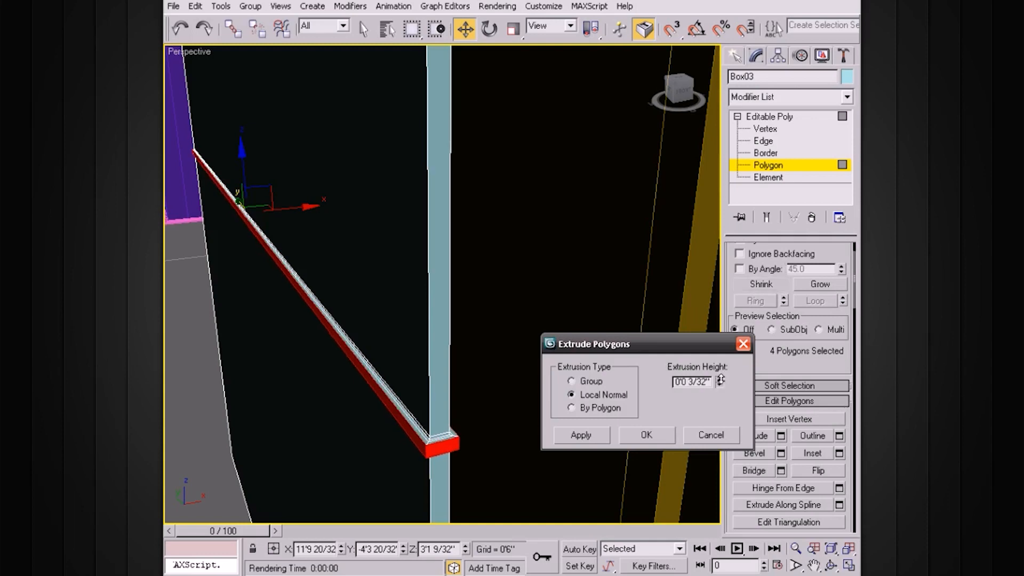
click(652, 431)
mouse_move(651, 425)
alt+middle_down()
mouse_move(567, 370)
mouse_move(446, 313)
mouse_move(455, 302)
mouse_move(496, 299)
mouse_move(532, 393)
mouse_move(522, 370)
alt+middle_up()
scroll(566, 368, down, 3)
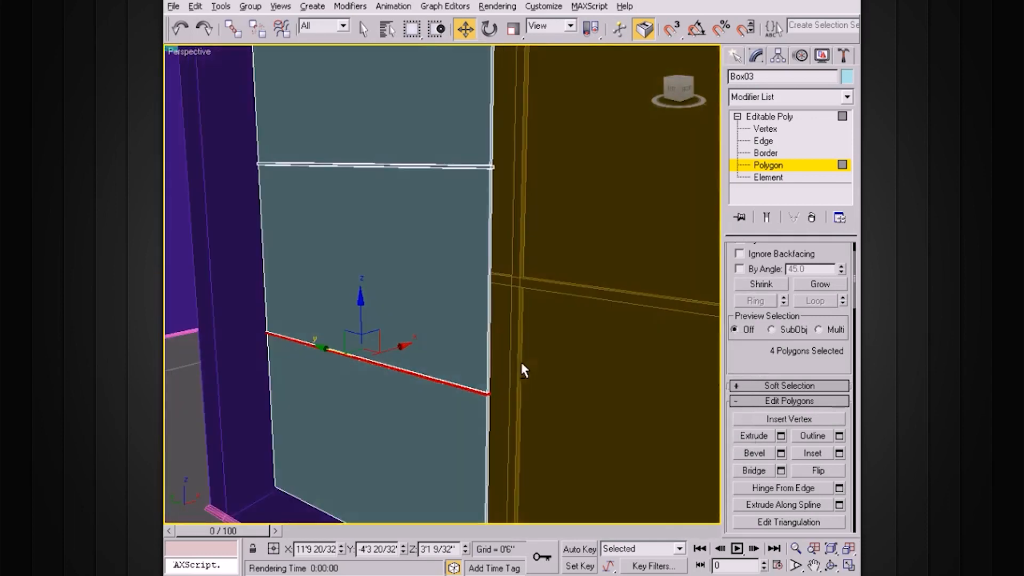
Step: Select an edge at the rib's end and ring-select around the rib
click(772, 143)
alt+middle_drag(617, 214, 528, 212)
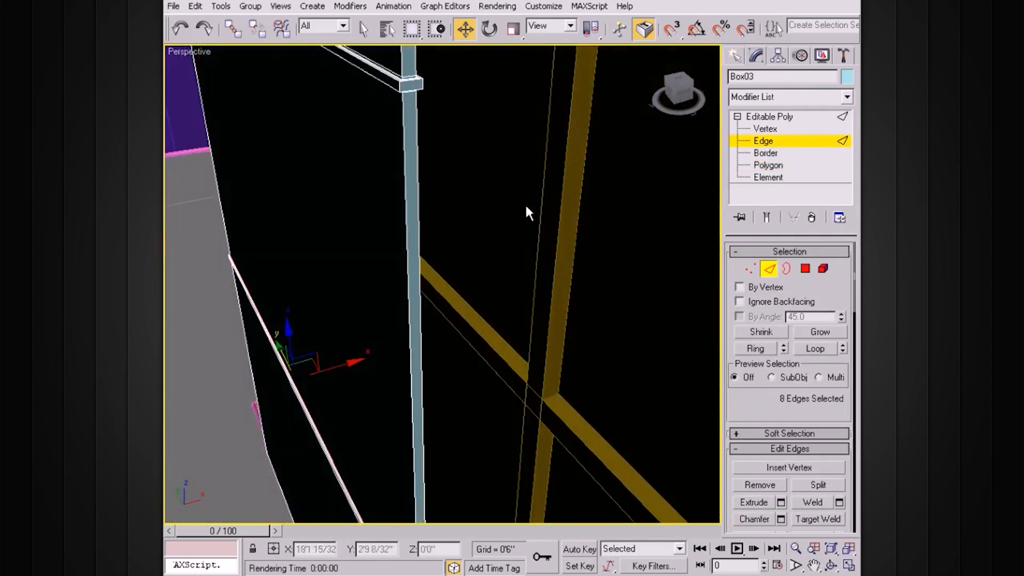
alt+middle_drag(476, 156, 485, 231)
click(399, 259)
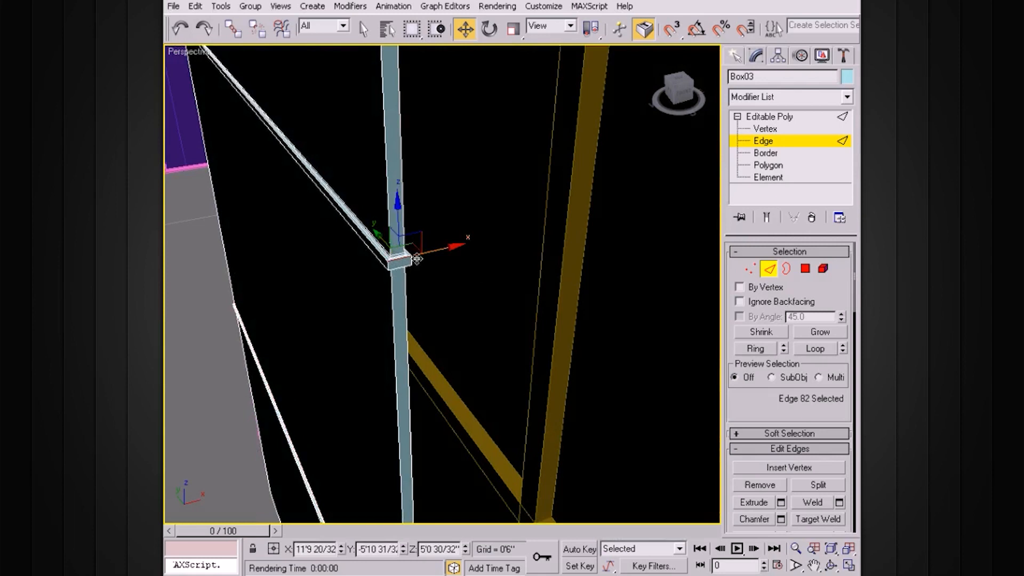
click(755, 349)
Step: Connect the ring with 2 segments at Pinch 39, then return to object level
scroll(838, 513, down, 5)
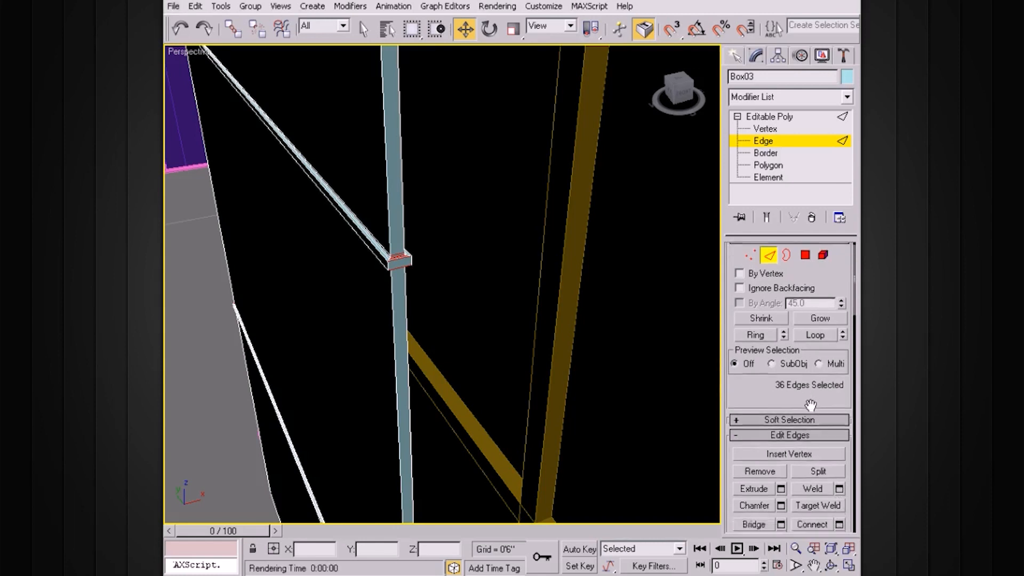
click(839, 411)
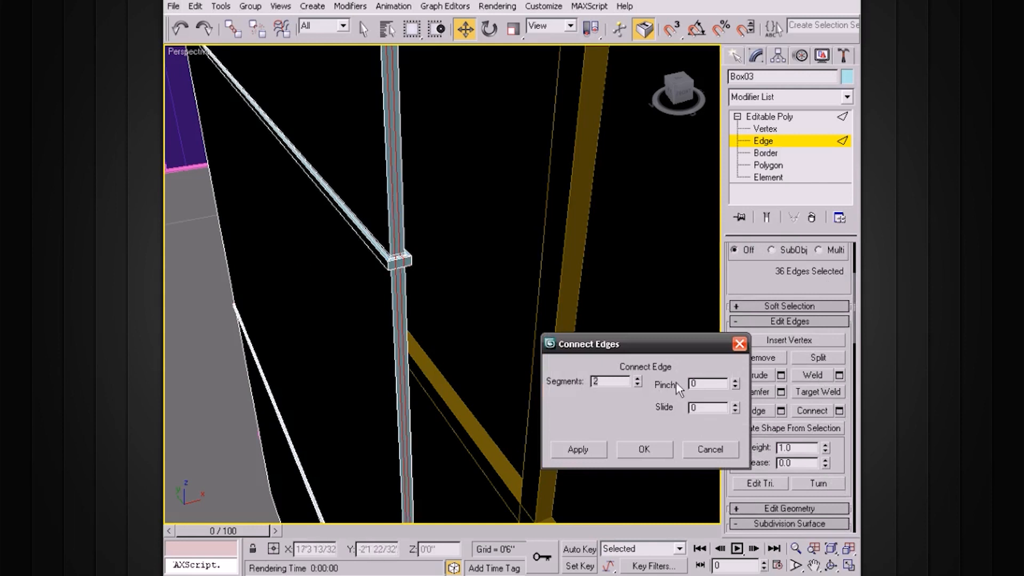
drag(736, 385, 741, 302)
click(644, 448)
alt+middle_drag(515, 331, 603, 286)
click(775, 116)
click(738, 116)
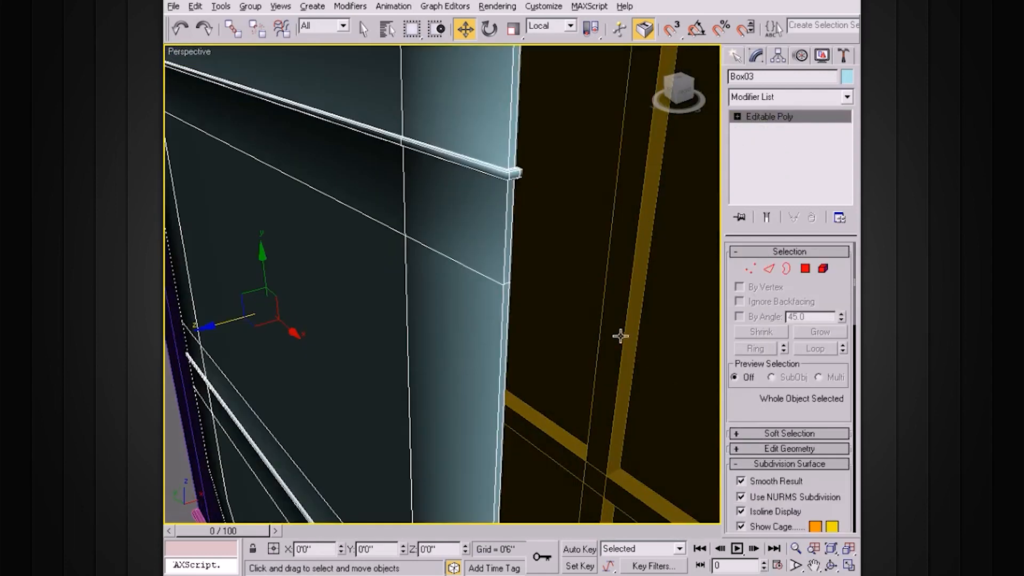
Step: Reselect Box03 and set its smoothing Display Iterations to 2
alt+middle_drag(621, 336, 607, 340)
scroll(606, 340, down, 2)
click(597, 334)
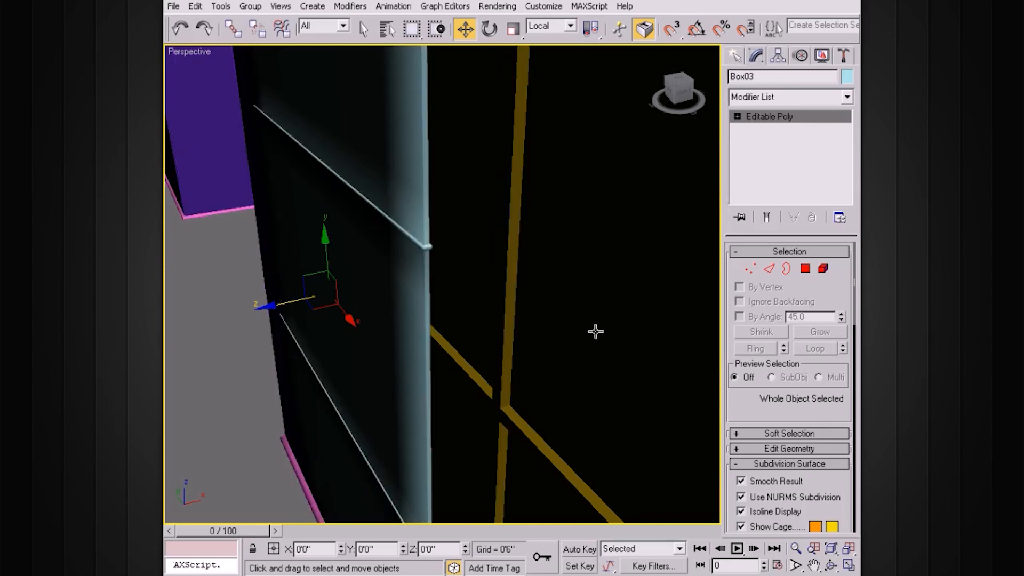
scroll(521, 293, up, 2)
click(415, 309)
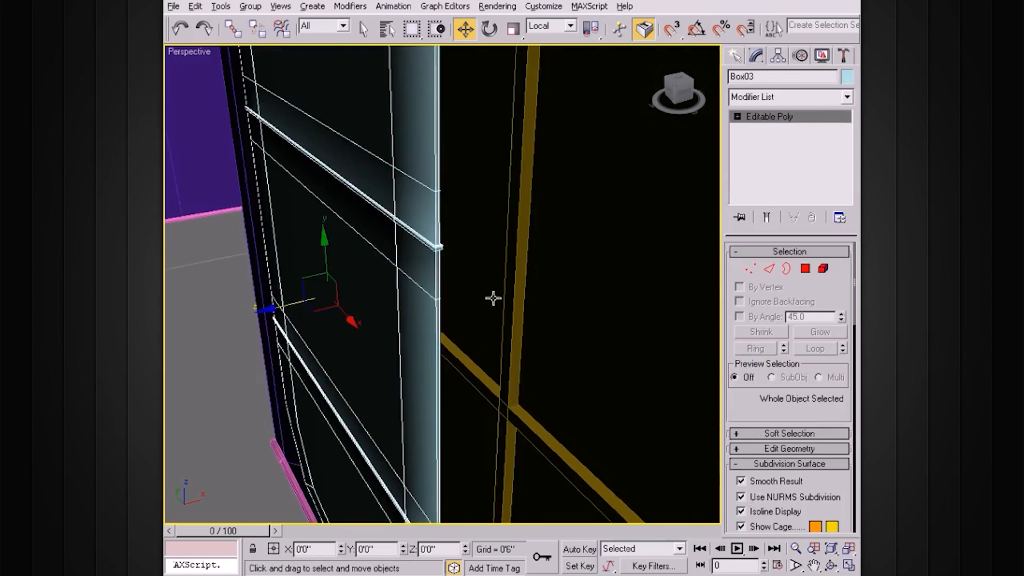
alt+middle_drag(493, 298, 507, 292)
scroll(504, 295, down, 2)
alt+middle_drag(436, 322, 463, 297)
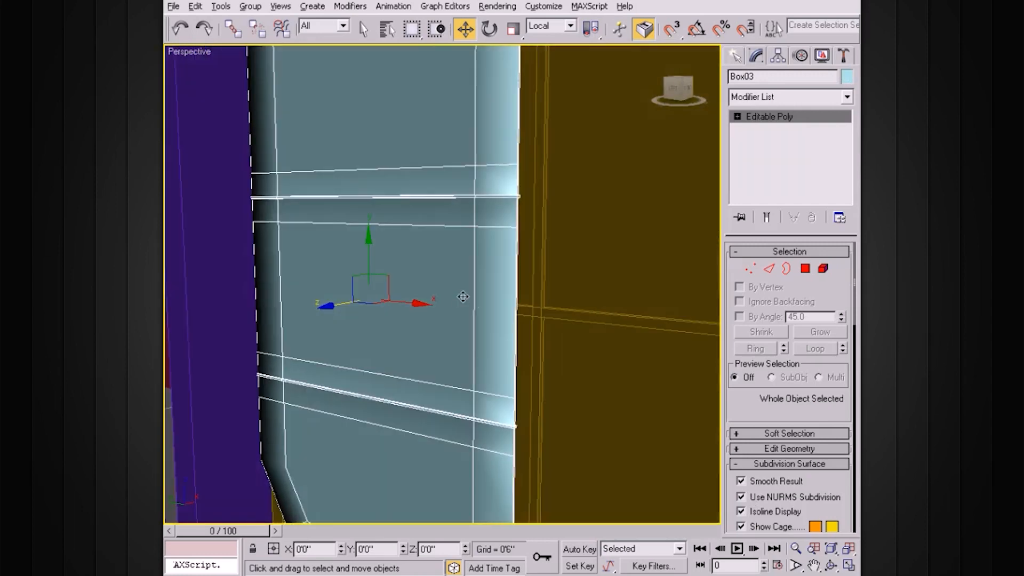
drag(732, 415, 733, 324)
click(839, 458)
Step: Switch off NURMS Subdivision so the ribbed panel displays unsmoothed
alt+middle_drag(594, 341, 618, 354)
scroll(562, 354, up, 3)
click(741, 407)
scroll(608, 357, down, 4)
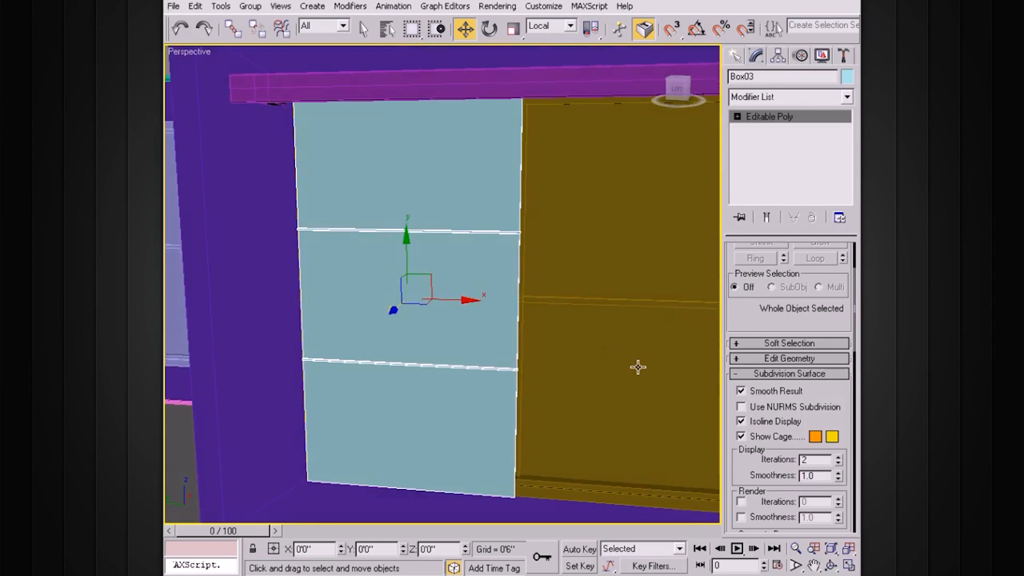
alt+middle_drag(545, 252, 480, 262)
alt+middle_drag(443, 182, 665, 177)
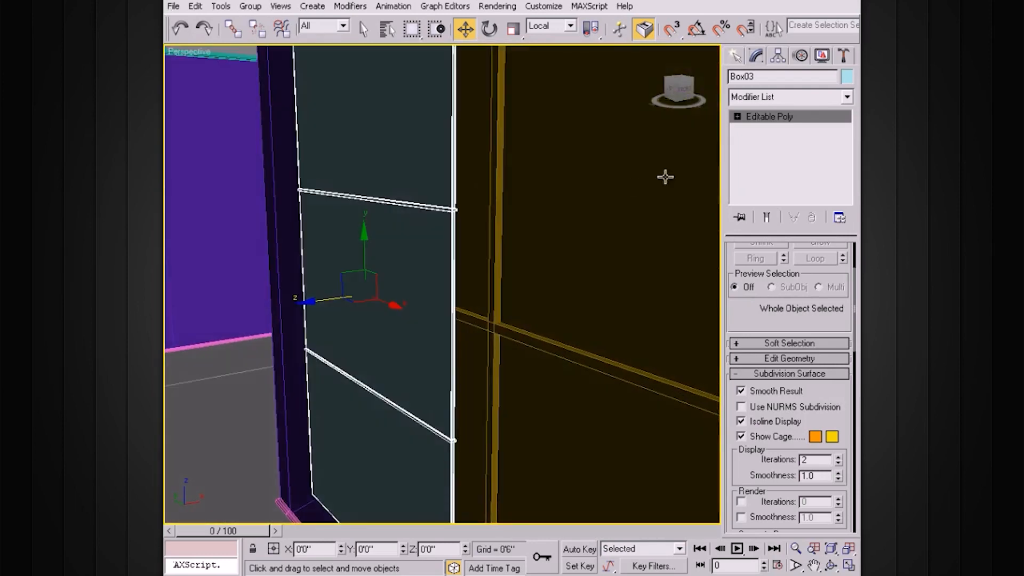
click(737, 117)
Step: Connect the top section's eight edges with three new edges at pinch 0
click(763, 140)
middle_drag(496, 178, 512, 240)
drag(555, 197, 246, 225)
alt+middle_drag(245, 225, 339, 234)
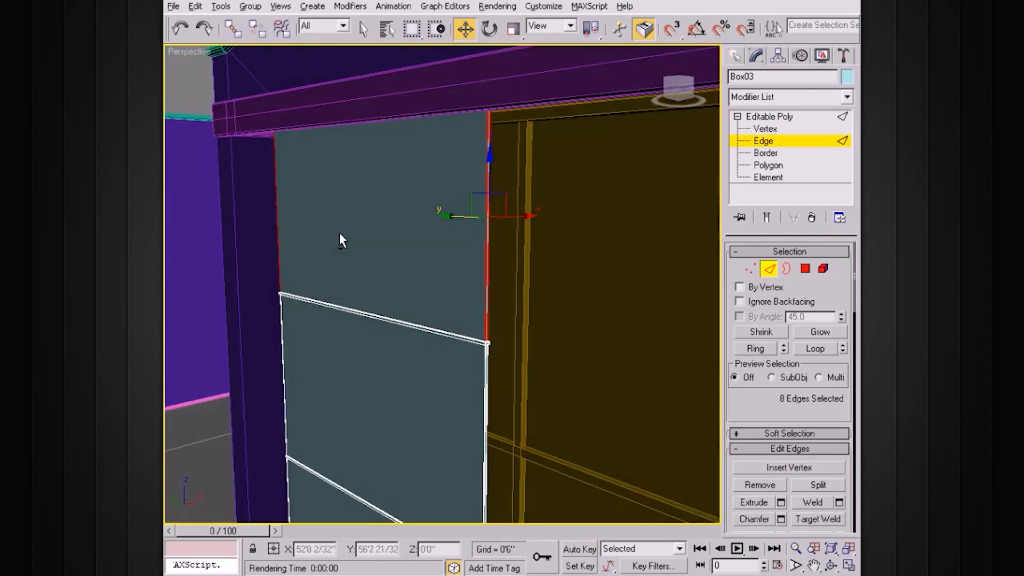
scroll(823, 417, down, 3)
click(838, 465)
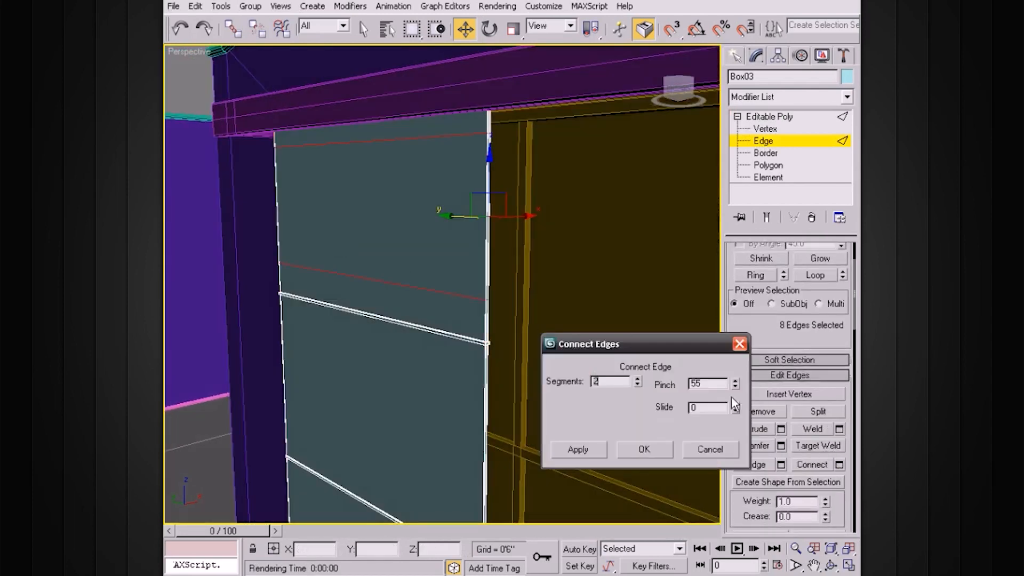
drag(714, 387, 664, 381)
text(0)
key(Return)
alt+middle_drag(480, 352, 504, 356)
click(643, 450)
Step: Add three connecting edges across the middle section's vertical edges
alt+middle_drag(571, 422, 560, 328)
drag(402, 307, 256, 335)
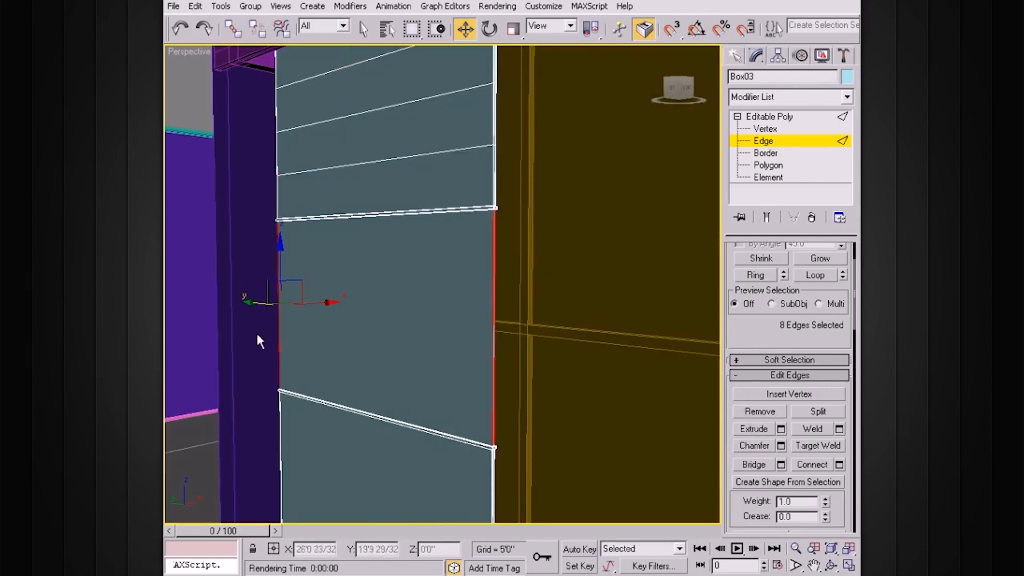
alt+middle_drag(256, 335, 413, 356)
scroll(592, 393, down, 5)
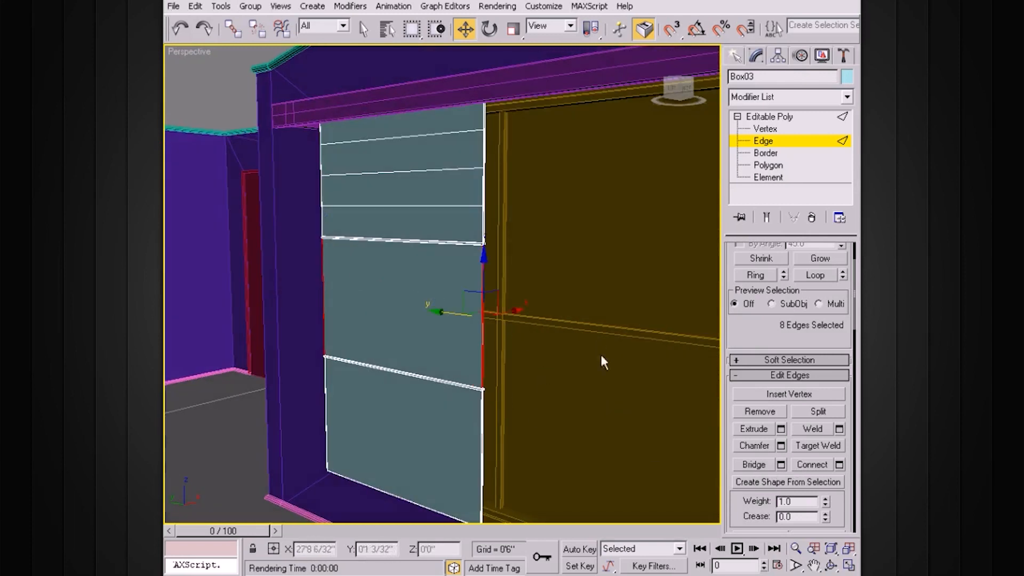
click(838, 465)
drag(653, 344, 678, 247)
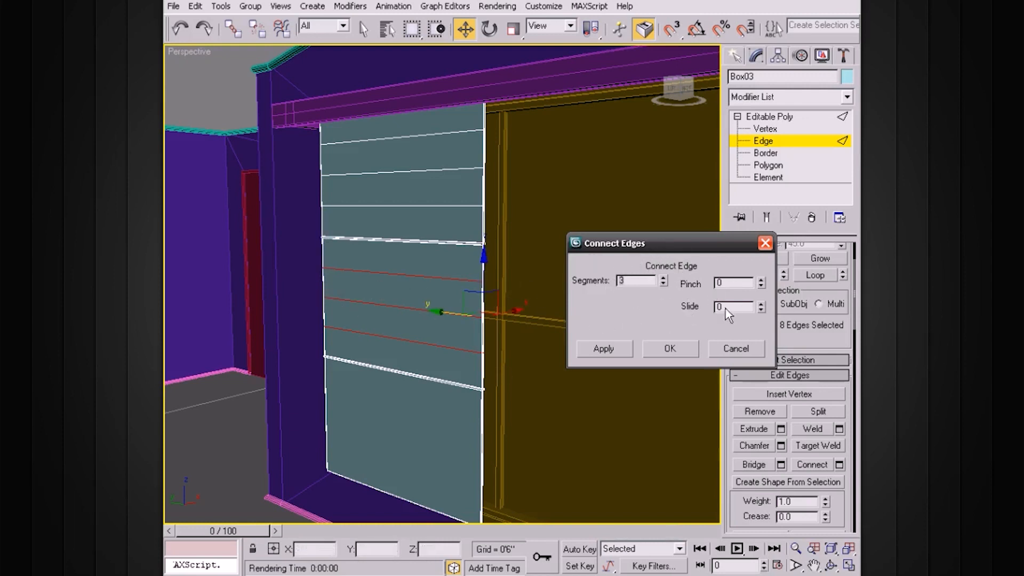
alt+middle_drag(574, 431, 531, 434)
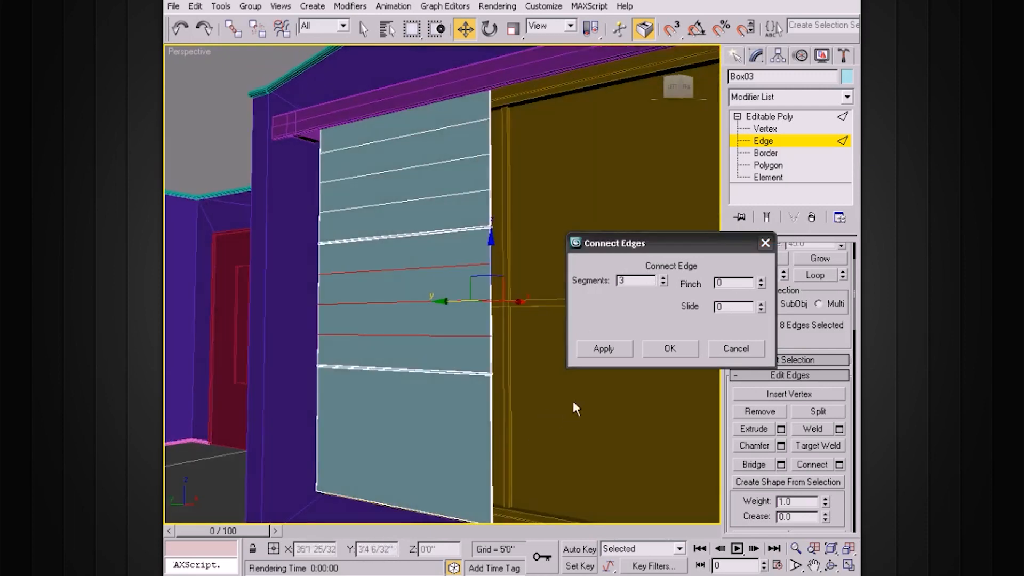
drag(284, 440, 284, 440)
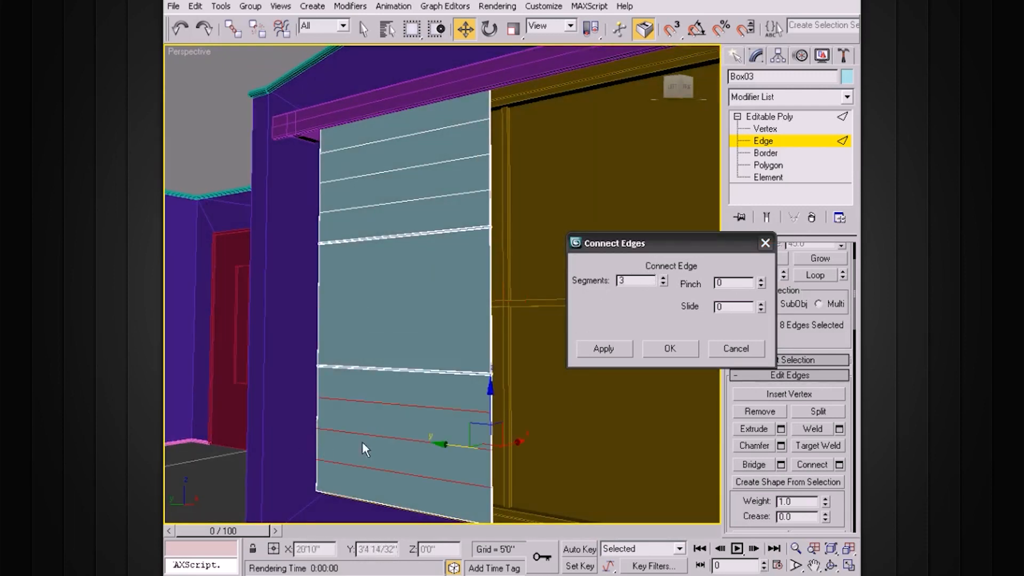
drag(308, 319, 307, 316)
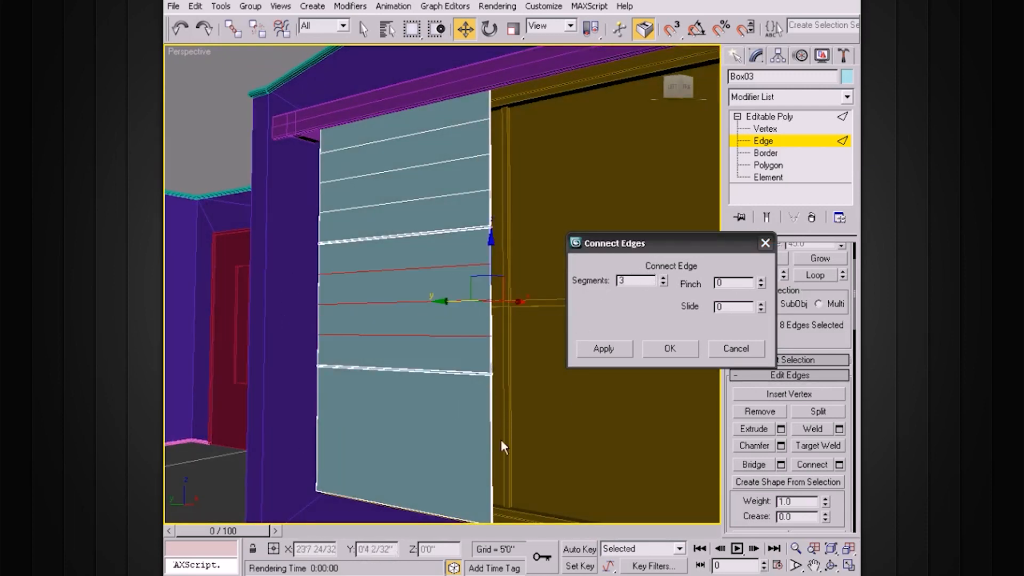
drag(343, 431, 336, 431)
drag(369, 310, 367, 314)
alt+middle_drag(452, 400, 562, 378)
click(614, 349)
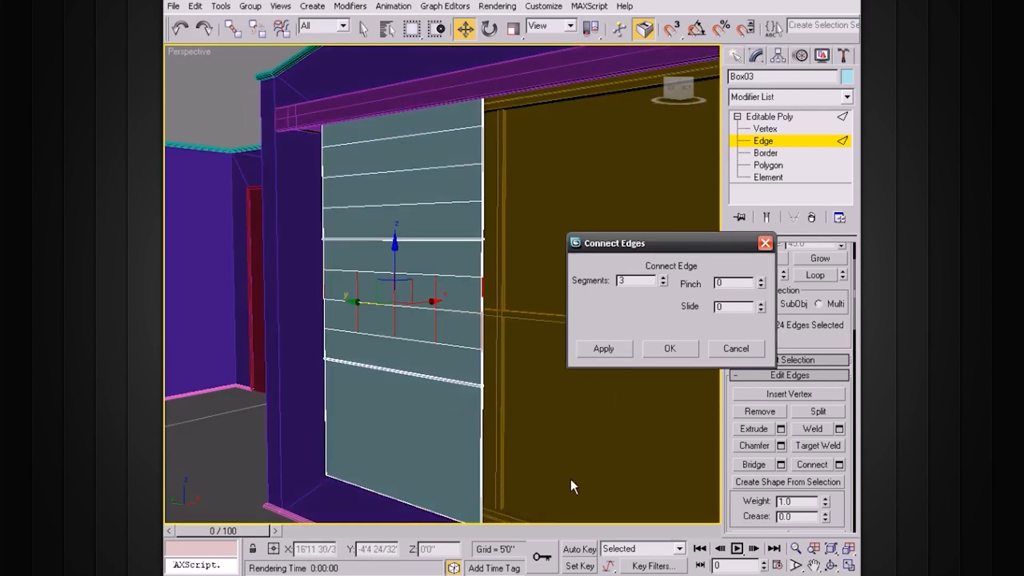
Step: Add three connecting edges across the bottom section's vertical edges
alt+middle_drag(476, 437, 491, 420)
drag(549, 400, 373, 427)
alt+middle_drag(433, 472, 455, 395)
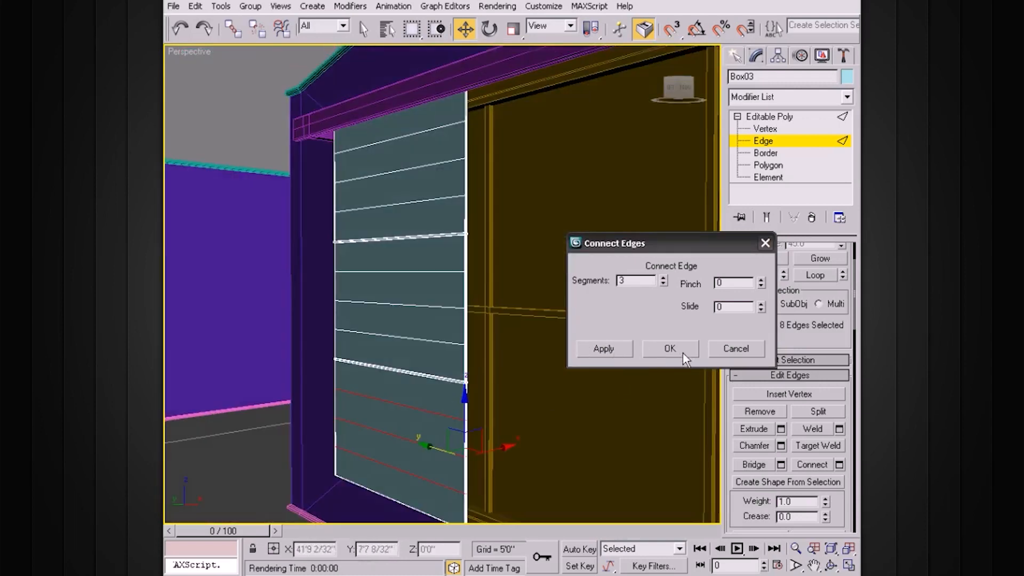
click(683, 352)
alt+middle_drag(568, 287, 532, 260)
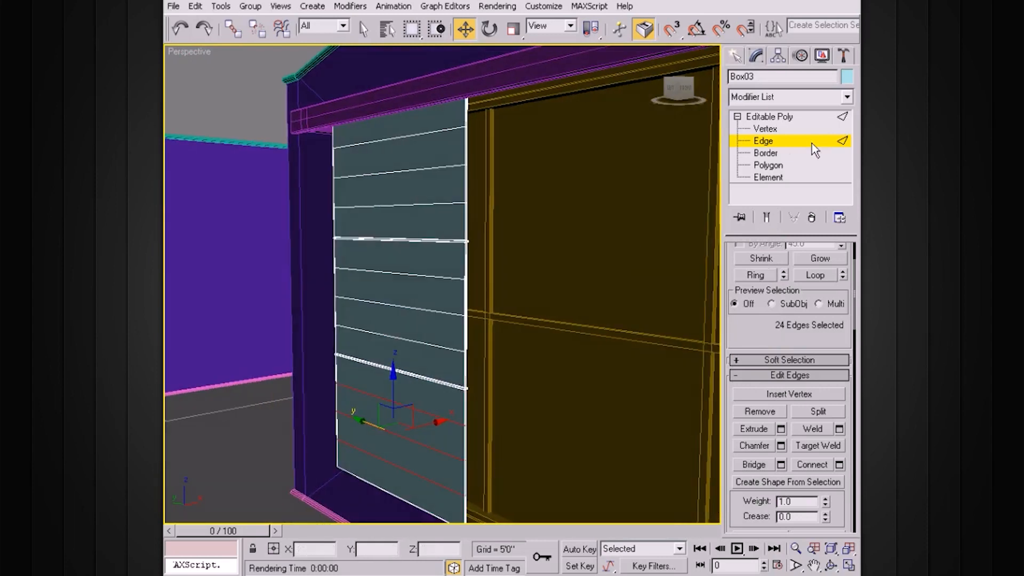
Step: Move the top and middle vertex rows sideways along X to start bending the panel
click(768, 128)
alt+middle_drag(550, 187, 517, 192)
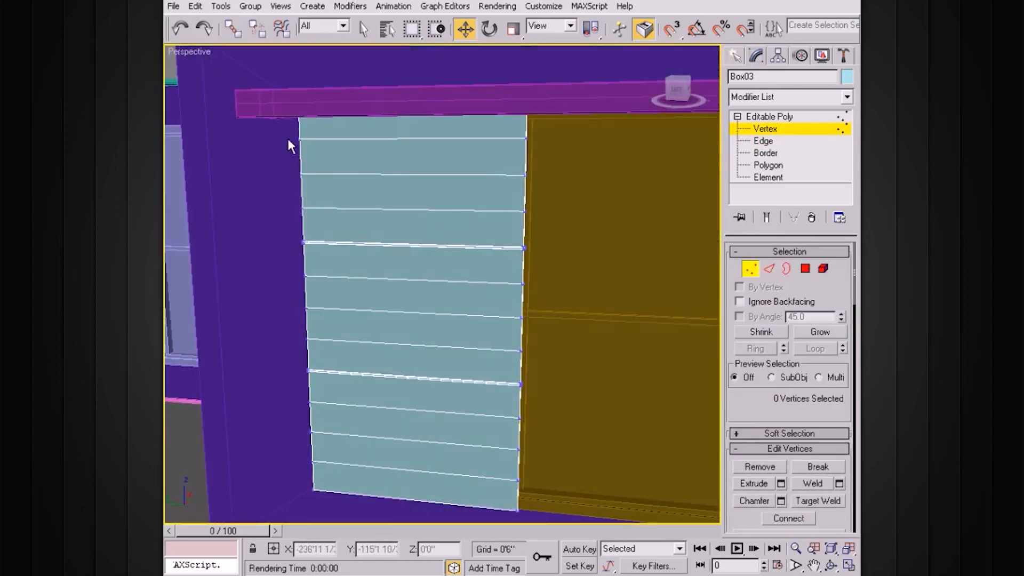
drag(567, 219, 565, 220)
alt+middle_drag(549, 224, 466, 203)
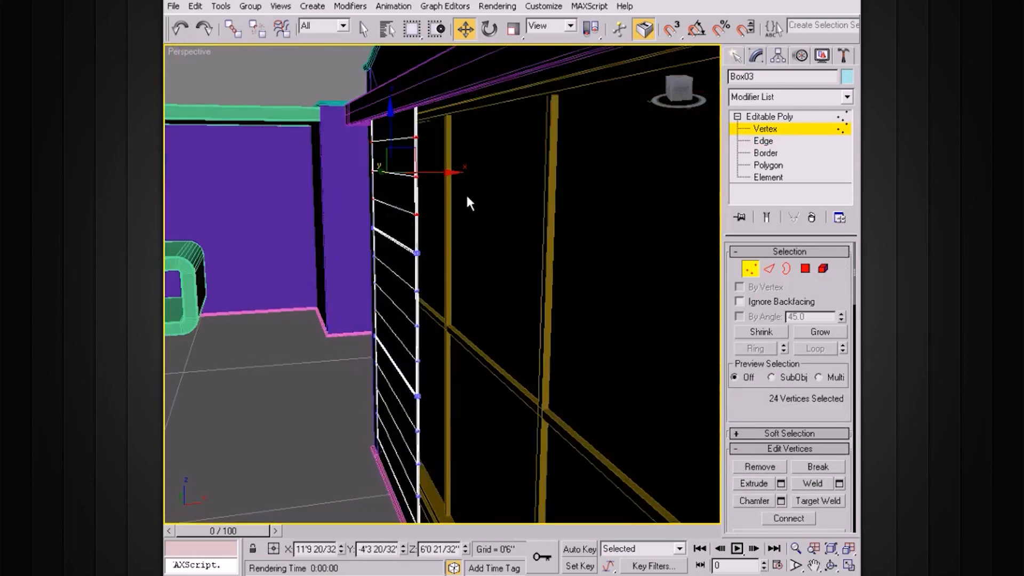
drag(448, 171, 445, 172)
alt+middle_drag(462, 171, 453, 171)
drag(350, 158, 444, 172)
alt+middle_drag(463, 245, 462, 229)
Step: Offset the mid and lower vertex rows sideways, then return to the whole Editable Poly object
drag(358, 262, 425, 308)
drag(442, 344, 442, 344)
drag(441, 299, 420, 304)
alt+middle_drag(421, 307, 472, 293)
drag(371, 289, 459, 350)
alt+middle_drag(459, 350, 463, 342)
drag(354, 278, 452, 364)
drag(452, 317, 456, 314)
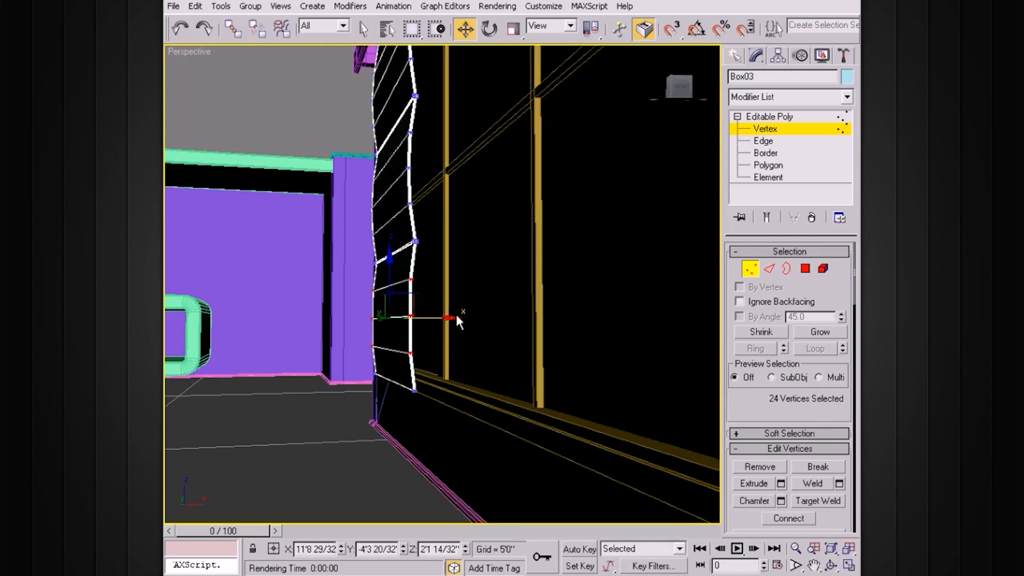
alt+middle_drag(456, 313, 434, 296)
drag(433, 317, 431, 316)
alt+middle_drag(431, 317, 532, 314)
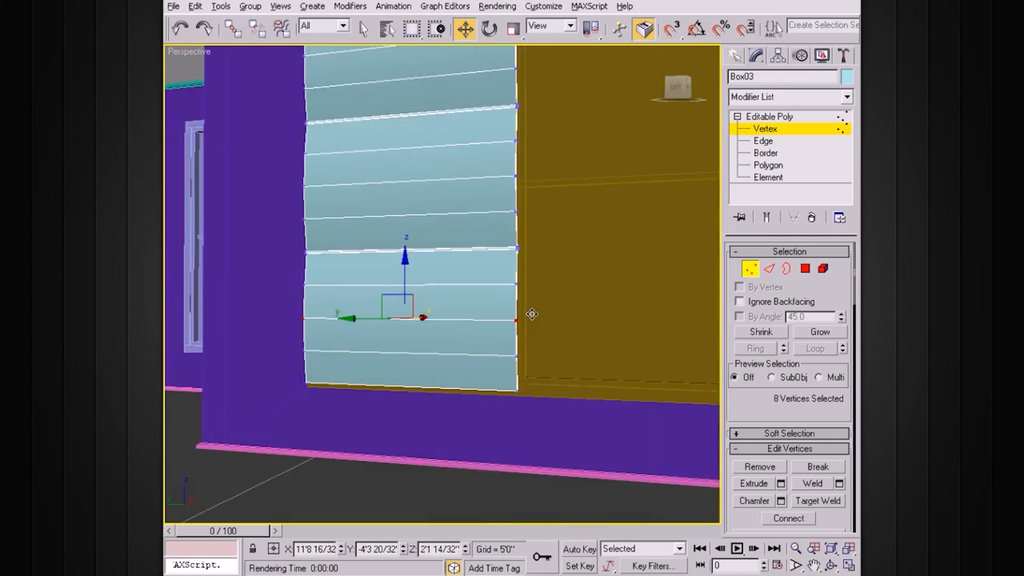
click(779, 118)
click(738, 117)
alt+middle_drag(631, 248, 551, 340)
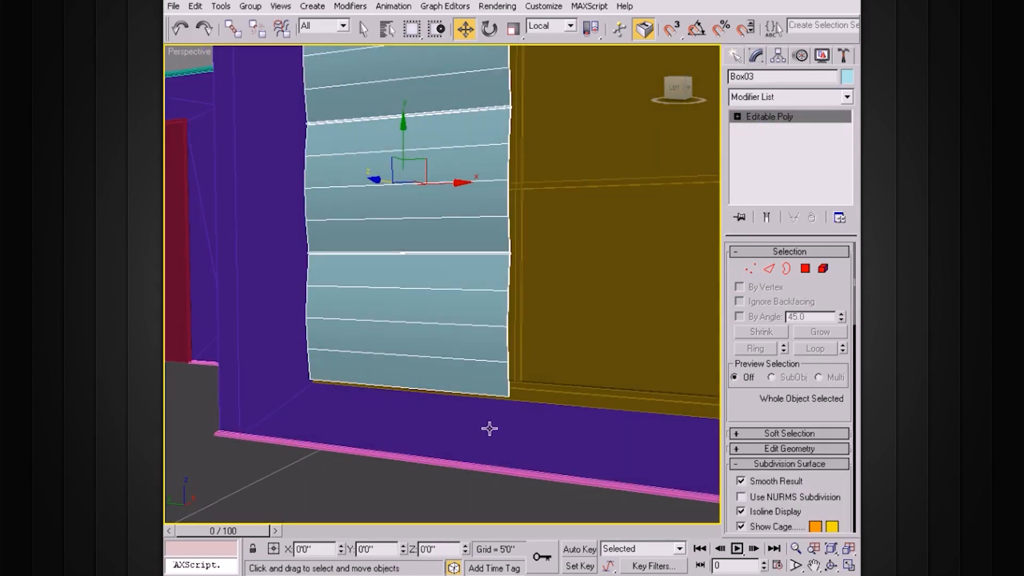
click(741, 497)
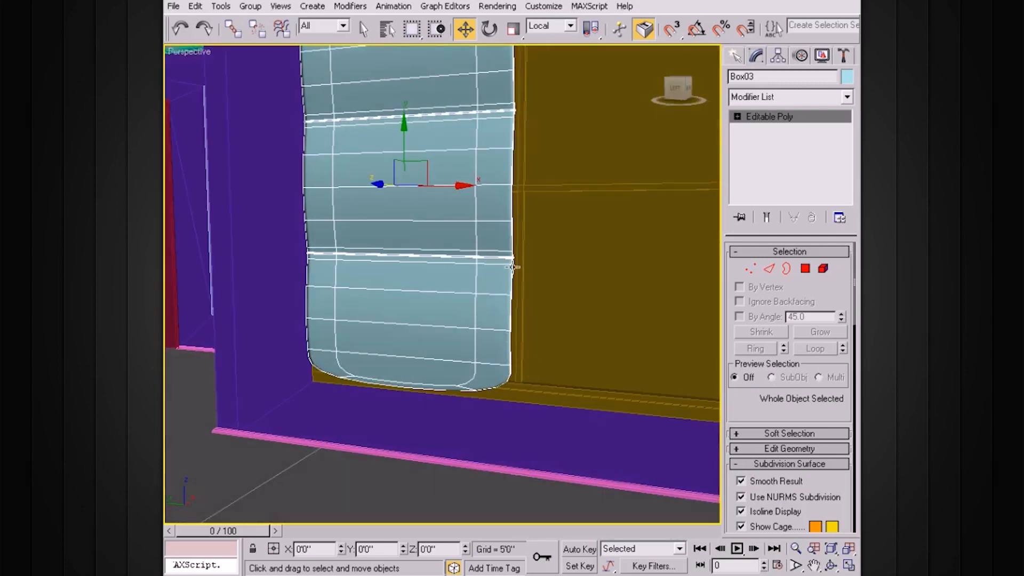
alt+middle_drag(512, 267, 534, 292)
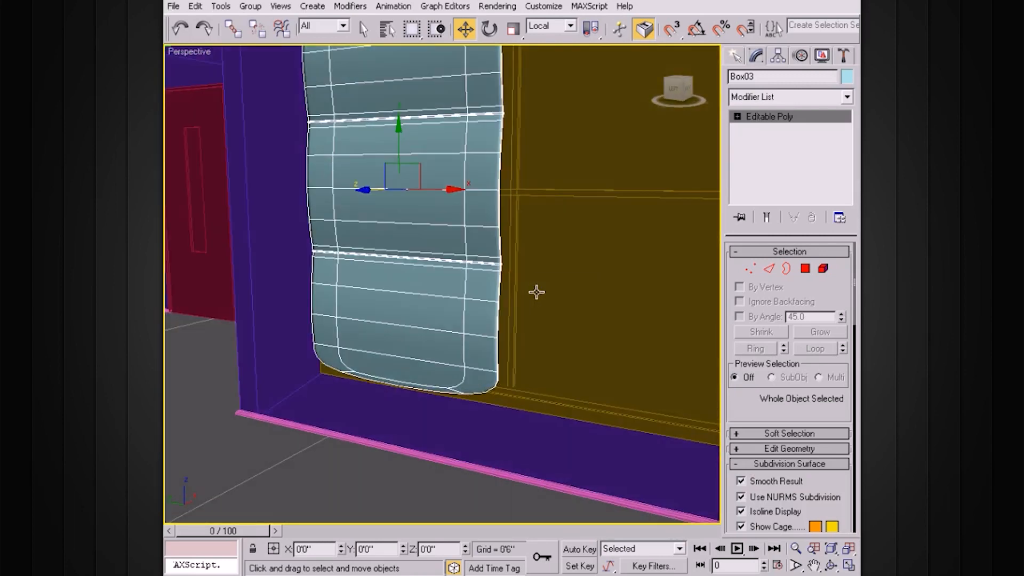
alt+middle_drag(504, 327, 513, 319)
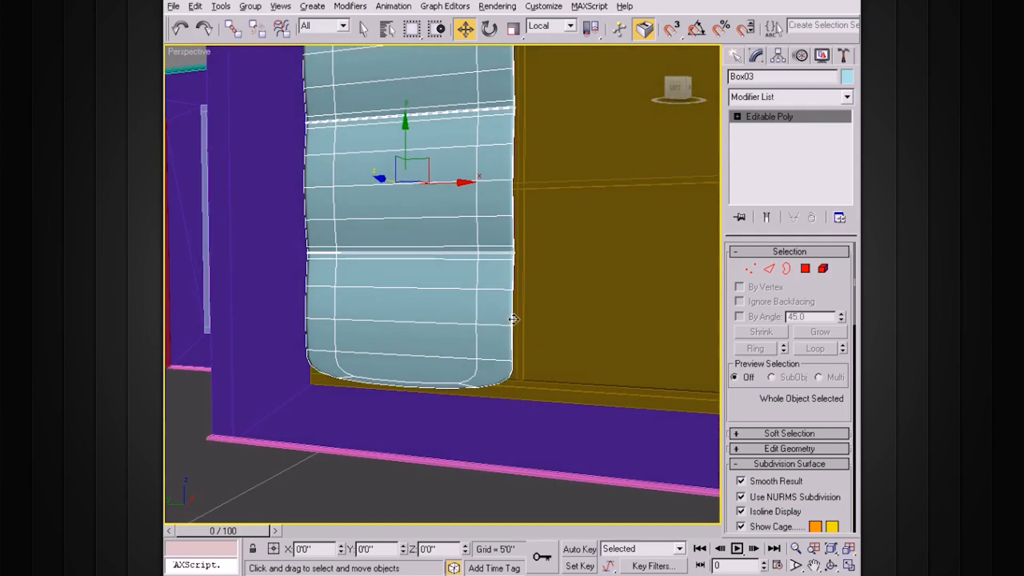
click(741, 497)
alt+middle_drag(592, 382, 509, 293)
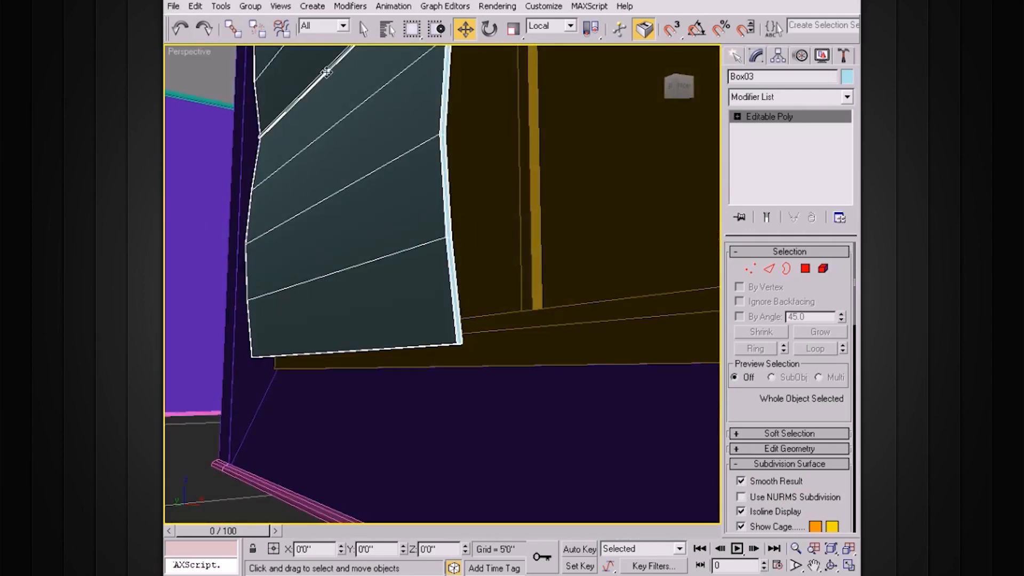
Step: Select the vertical edges in the panel's lower part at Edge level
click(737, 116)
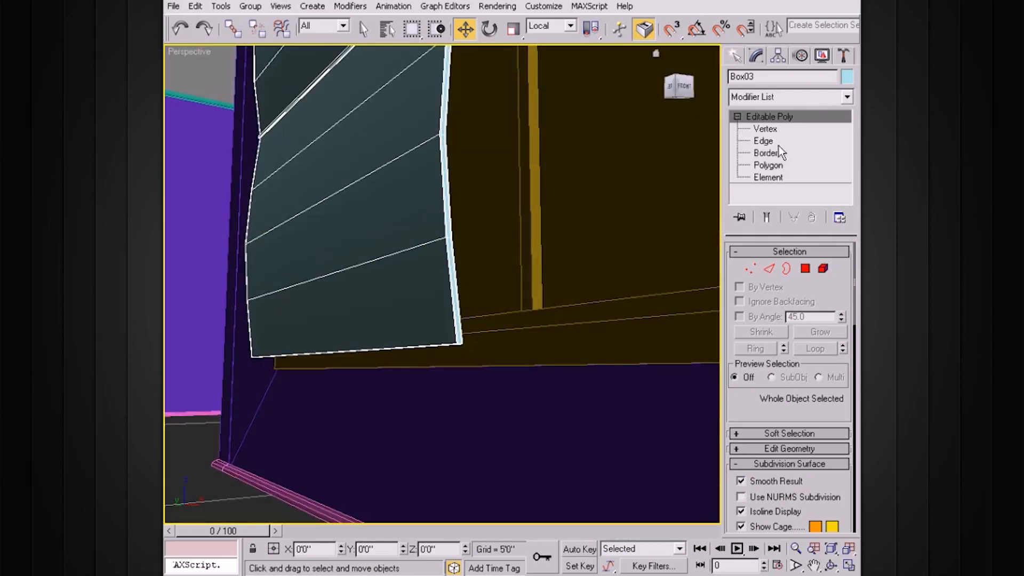
click(765, 141)
alt+middle_drag(482, 293, 459, 312)
drag(450, 298, 243, 315)
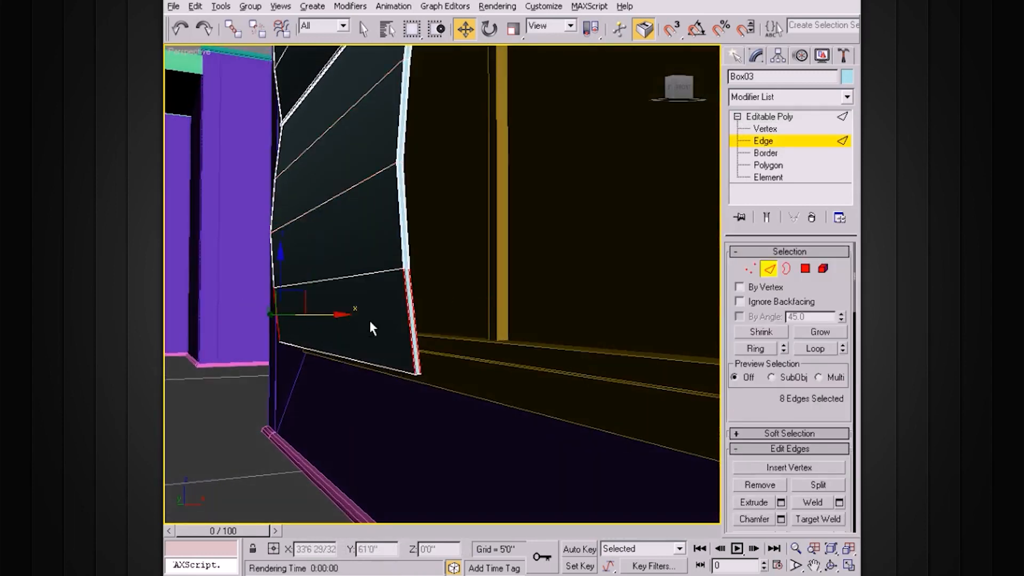
alt+middle_drag(370, 321, 388, 315)
drag(843, 433, 835, 352)
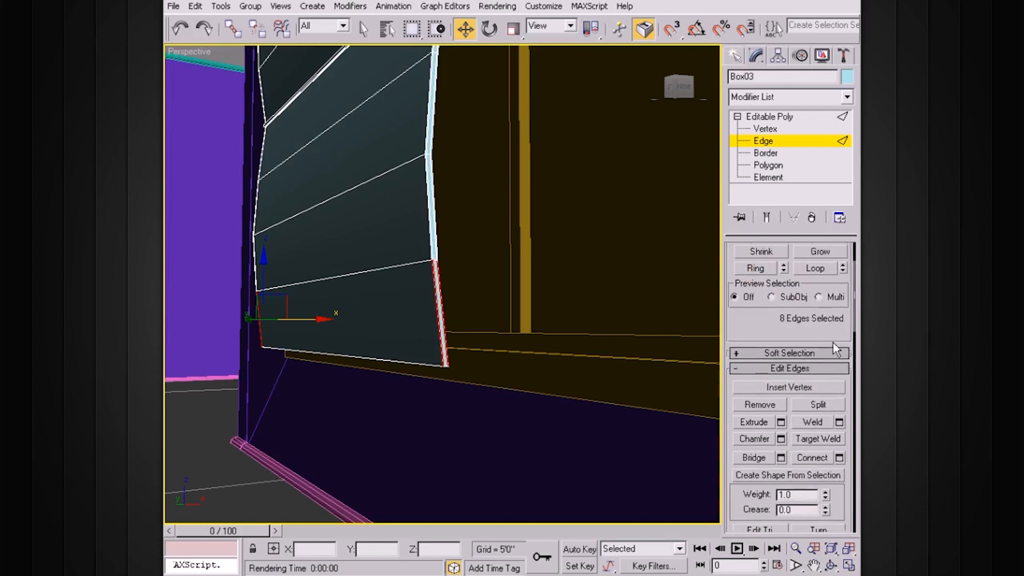
Step: Connect them with a single edge slid to about -84, just above the bottom border
click(839, 457)
click(664, 284)
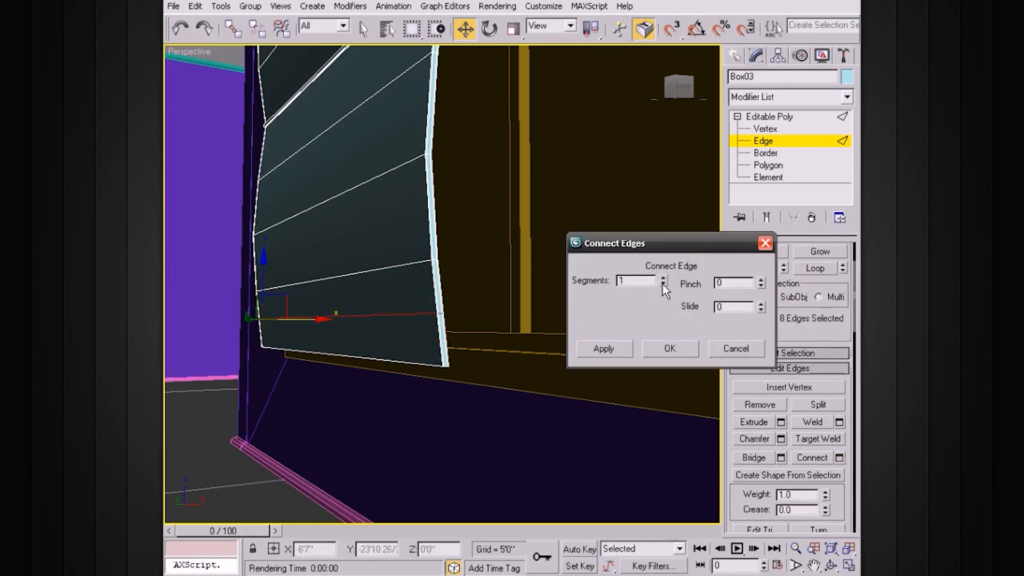
drag(760, 305, 753, 424)
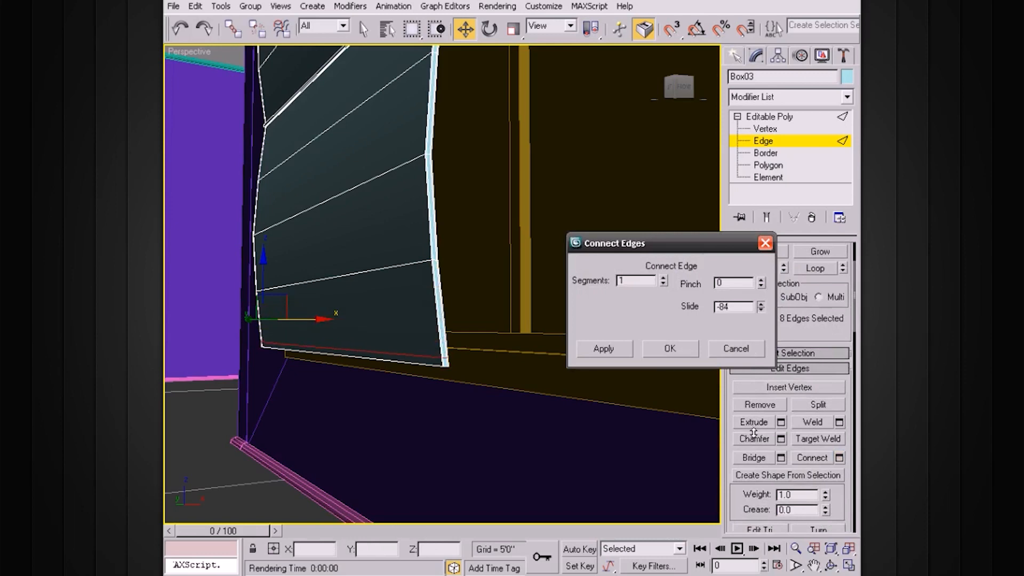
drag(754, 433, 753, 435)
click(670, 345)
alt+middle_drag(529, 333, 526, 346)
alt+middle_drag(671, 254, 670, 273)
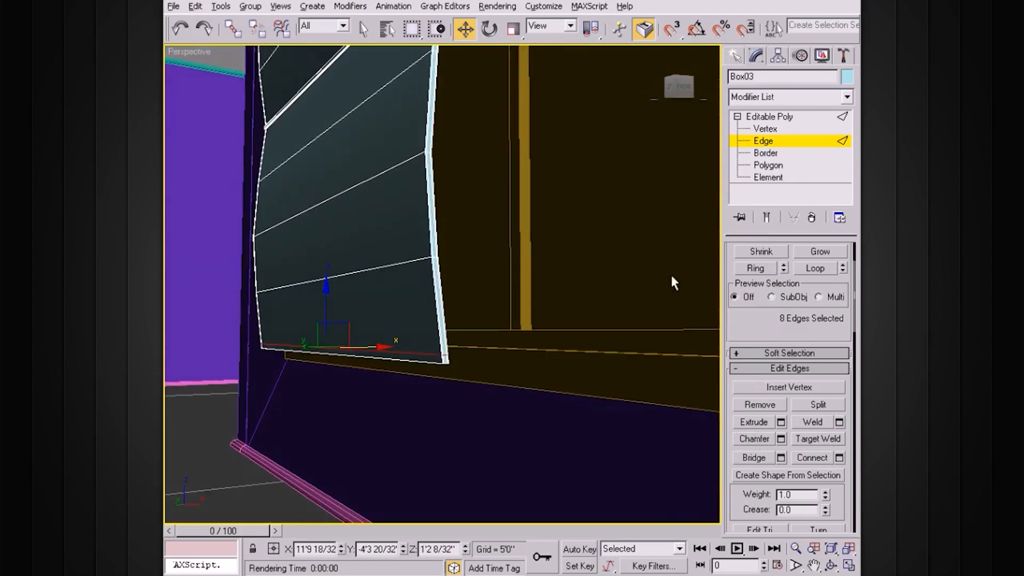
drag(747, 336, 746, 266)
Step: Chamfer the new bottom edge loop by 0'0 1/32" with one segment
click(780, 375)
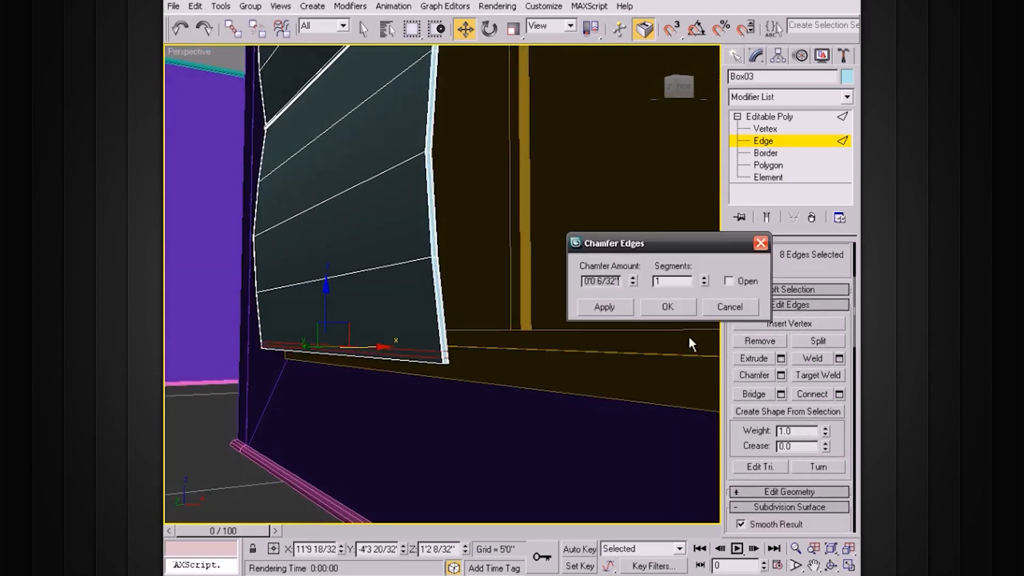
drag(633, 280, 634, 288)
scroll(482, 343, up, 6)
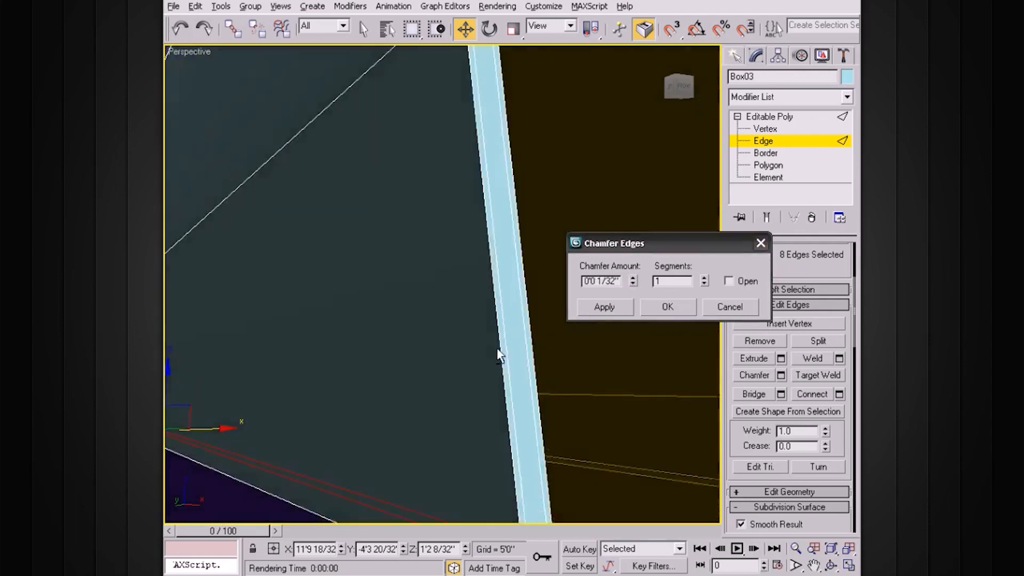
click(686, 283)
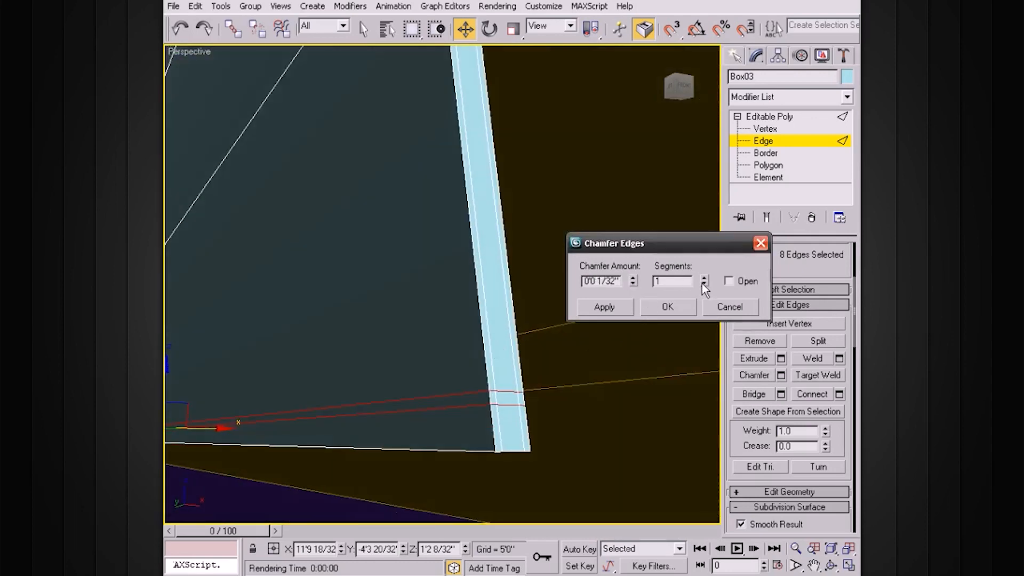
click(667, 306)
scroll(597, 322, down, 4)
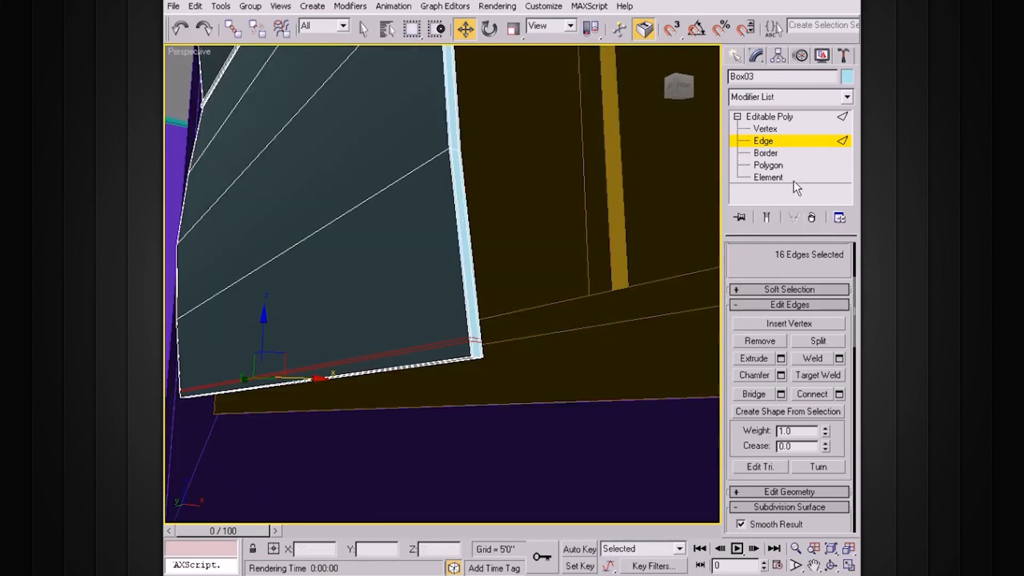
click(768, 164)
Step: Ctrl-select the first faces of the panel's bottom strip in Polygon mode
alt+middle_drag(519, 361, 521, 373)
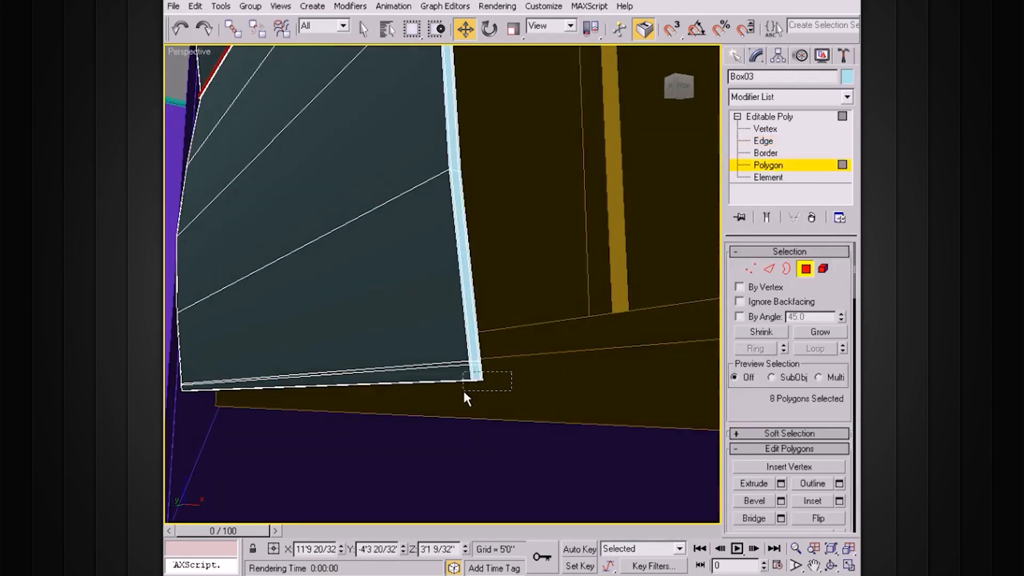
alt+middle_drag(395, 400, 419, 374)
scroll(547, 400, up, 2)
scroll(548, 397, down, 1)
scroll(548, 398, down, 1)
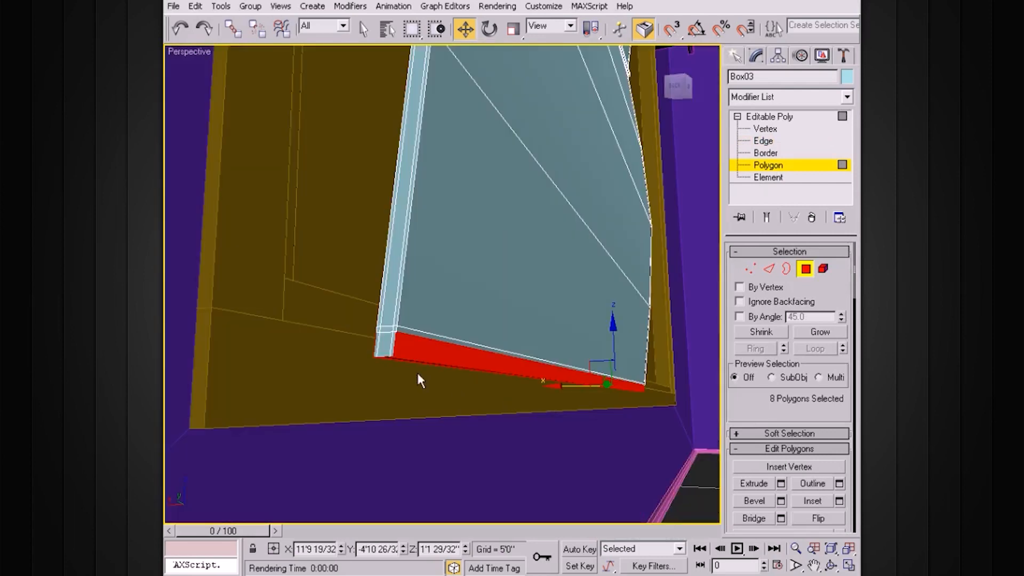
alt+click(377, 347)
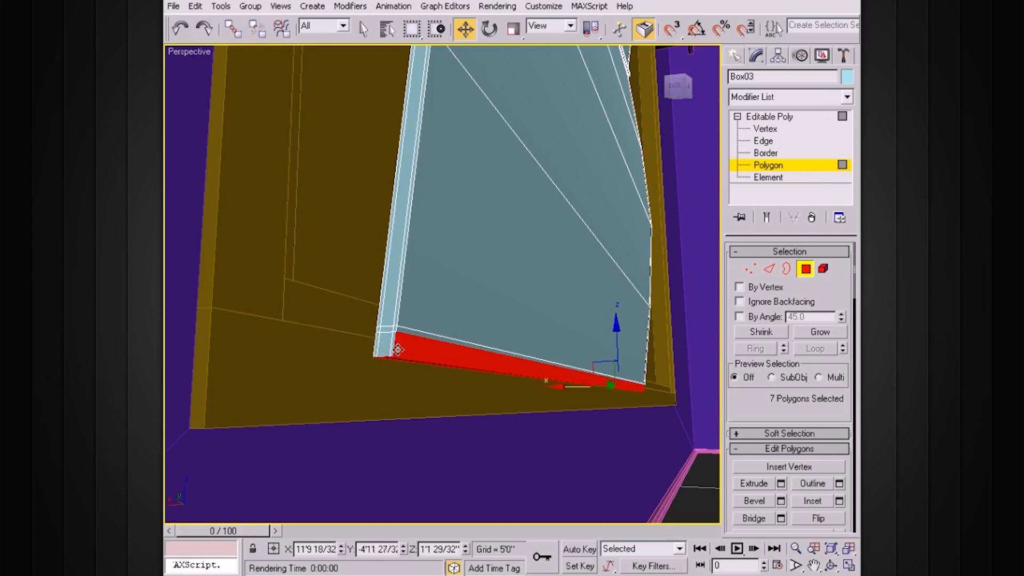
key(q)
ctrl+click(387, 346)
ctrl+click(389, 344)
alt+middle_drag(412, 350, 478, 350)
alt+click(711, 440)
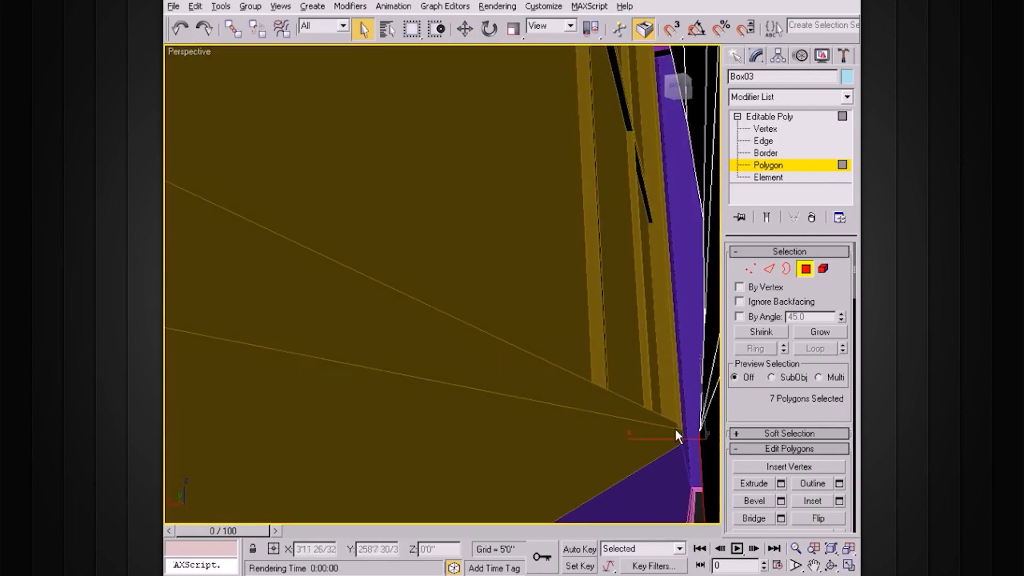
scroll(674, 428, down, 3)
ctrl+click(445, 295)
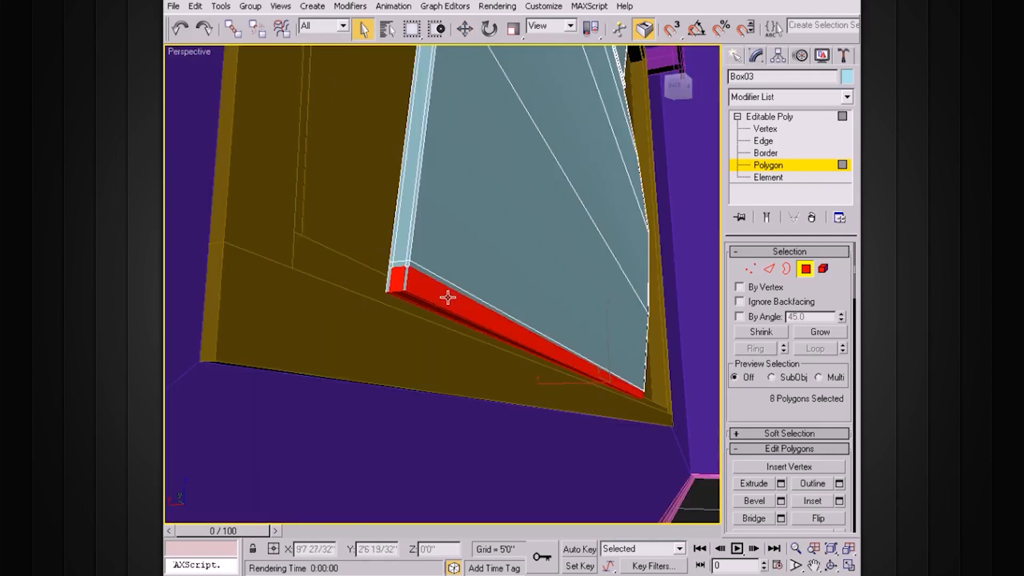
ctrl+click(389, 283)
Step: Add the remaining bottom-strip faces, including the end face, then move to Edge level
alt+middle_drag(468, 304, 490, 316)
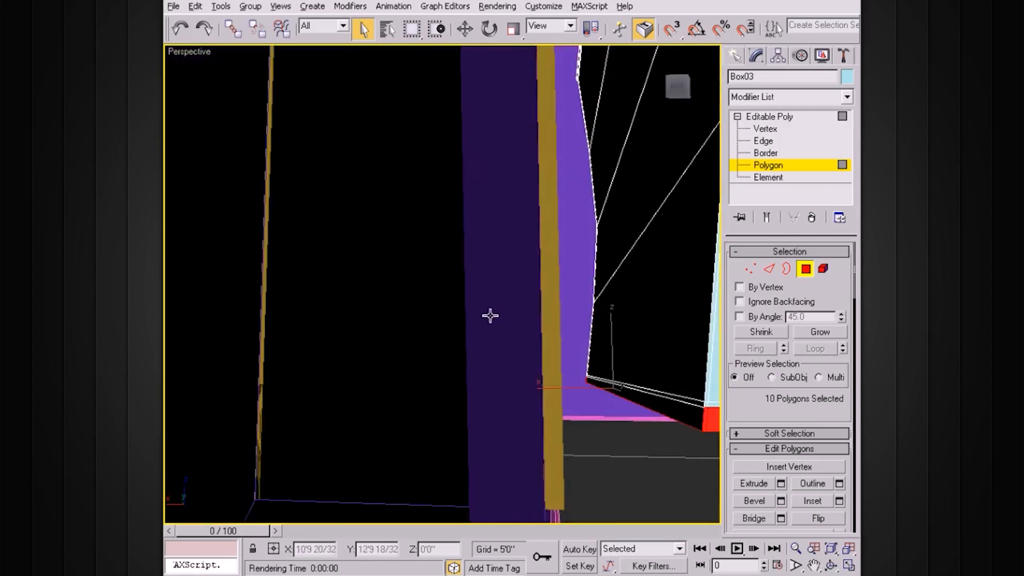
ctrl+click(665, 401)
alt+middle_drag(665, 402, 419, 392)
alt+click(644, 365)
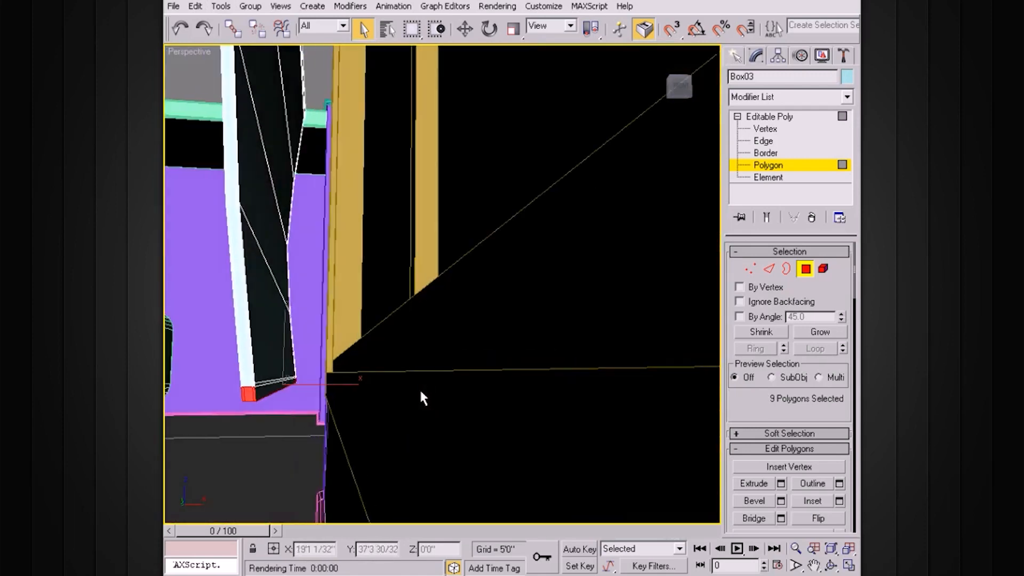
ctrl+click(265, 388)
alt+middle_drag(335, 365, 539, 354)
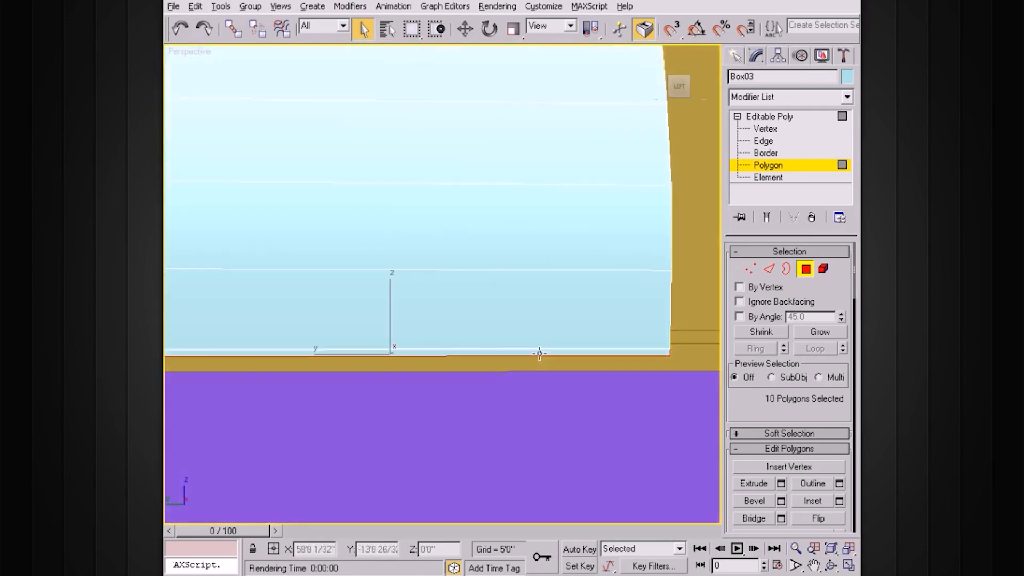
alt+middle_drag(625, 351, 429, 387)
ctrl+click(537, 357)
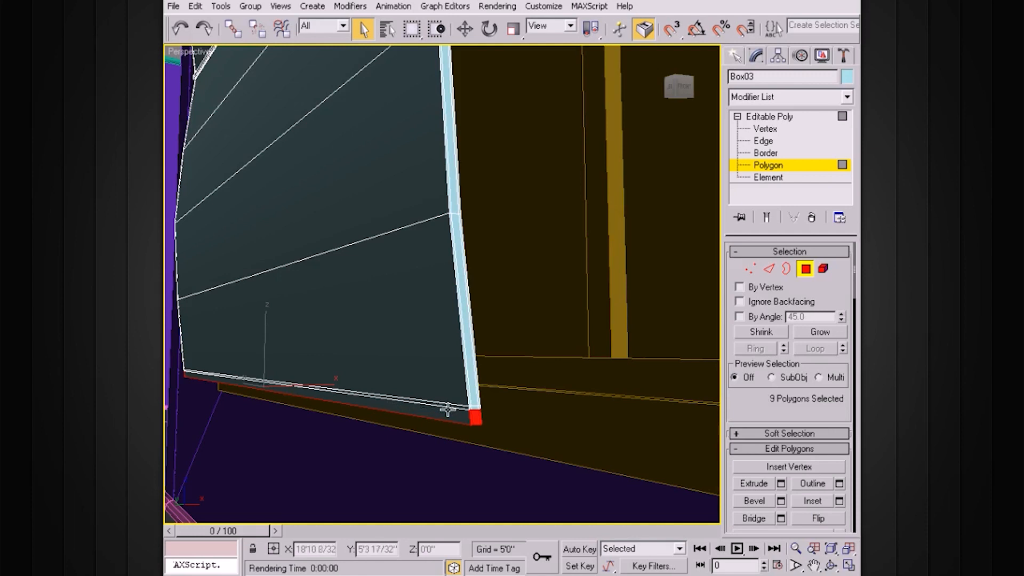
alt+middle_drag(448, 411, 474, 361)
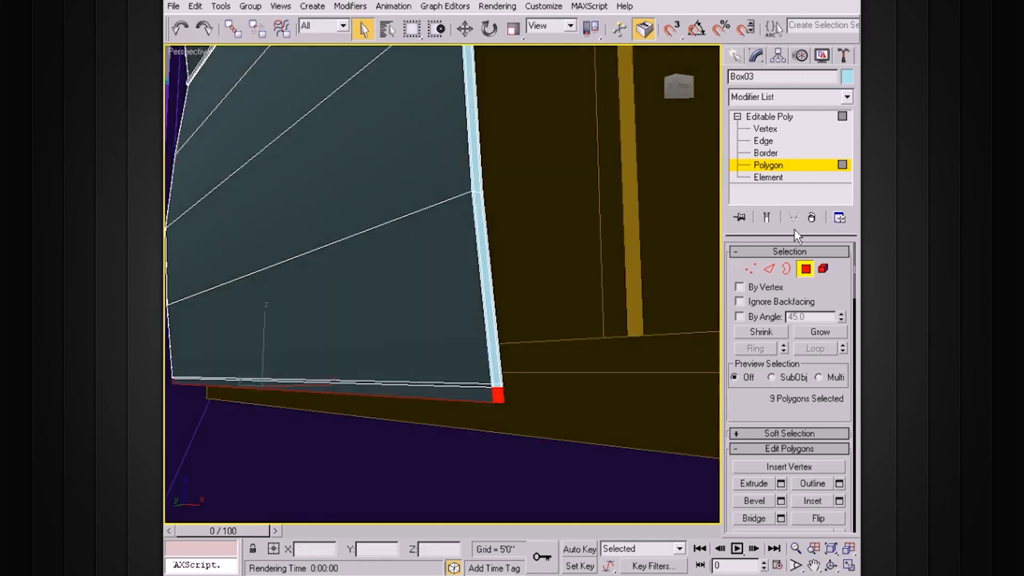
click(768, 141)
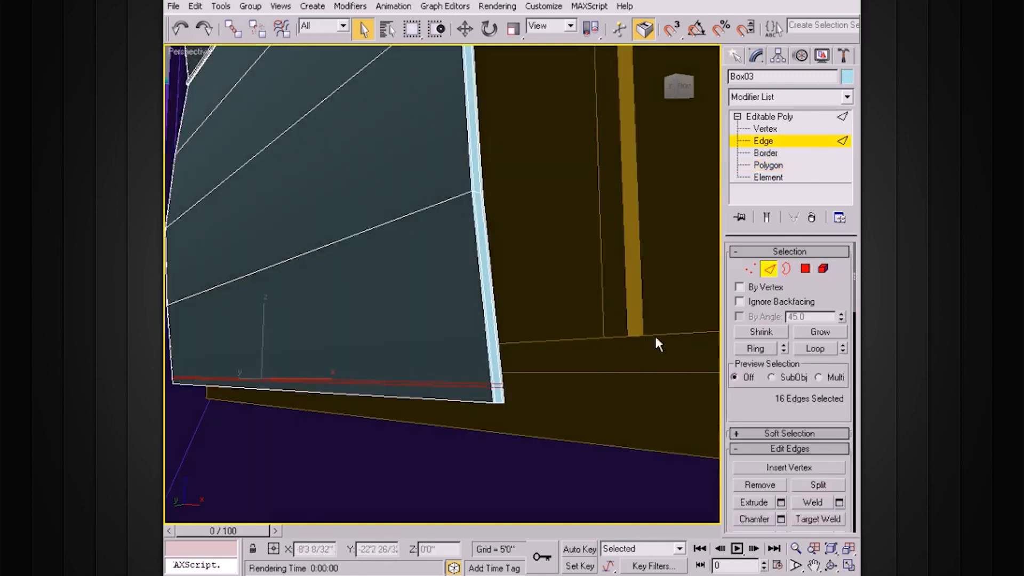
Step: Select the 11 polygons of the panel's bottom strip at Polygon level
click(770, 164)
drag(473, 417, 403, 406)
alt+middle_drag(403, 406, 445, 345)
alt+click(406, 346)
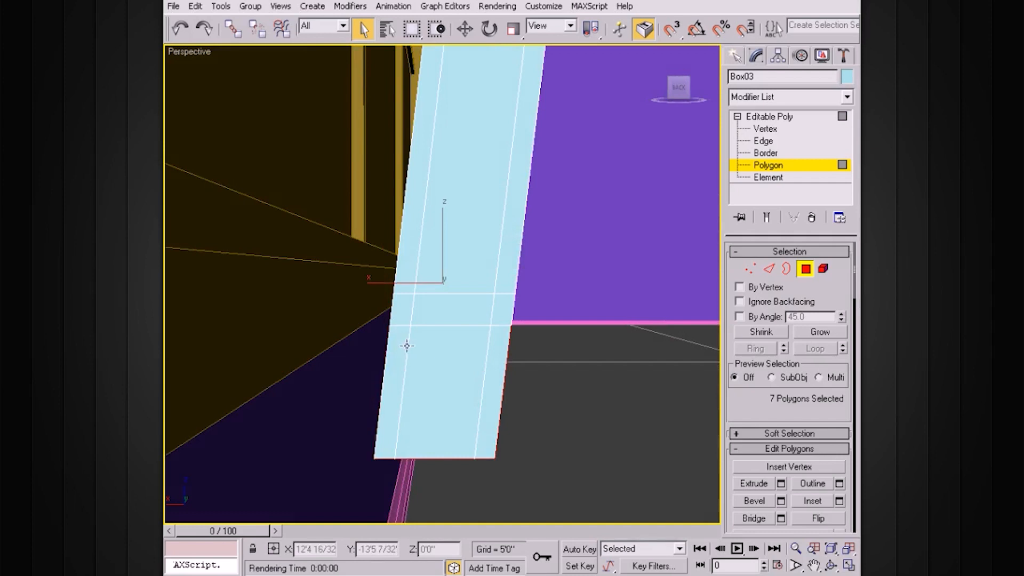
key(ctrl+z)
ctrl+click(401, 351)
key(ctrl+z)
ctrl+click(438, 363)
key(ctrl+z)
alt+middle_drag(541, 375, 495, 361)
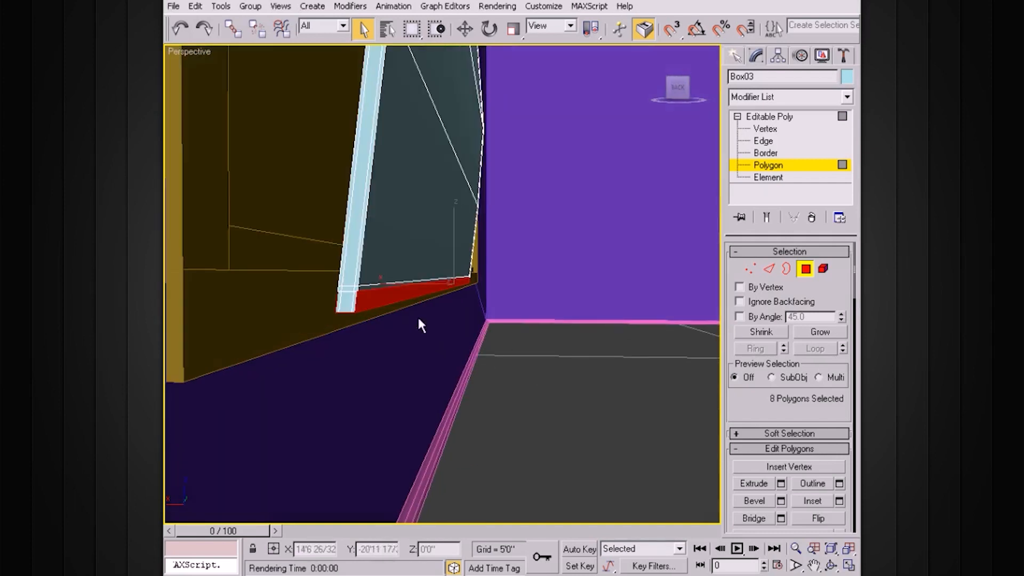
ctrl+drag(342, 326, 331, 332)
alt+middle_drag(470, 332, 363, 313)
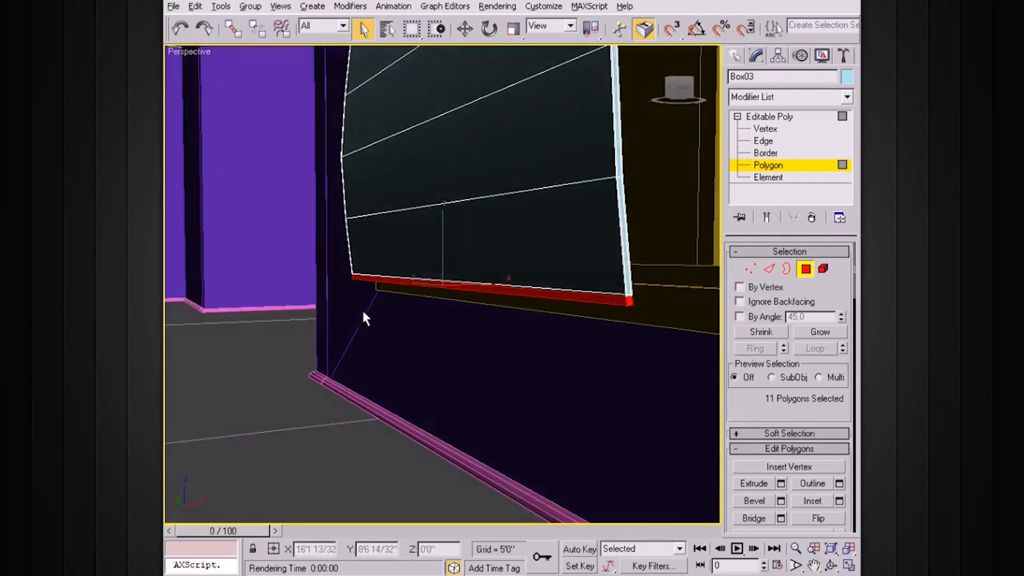
mouse_move(526, 325)
alt+middle_down()
mouse_move(564, 326)
mouse_move(526, 319)
alt+middle_up()
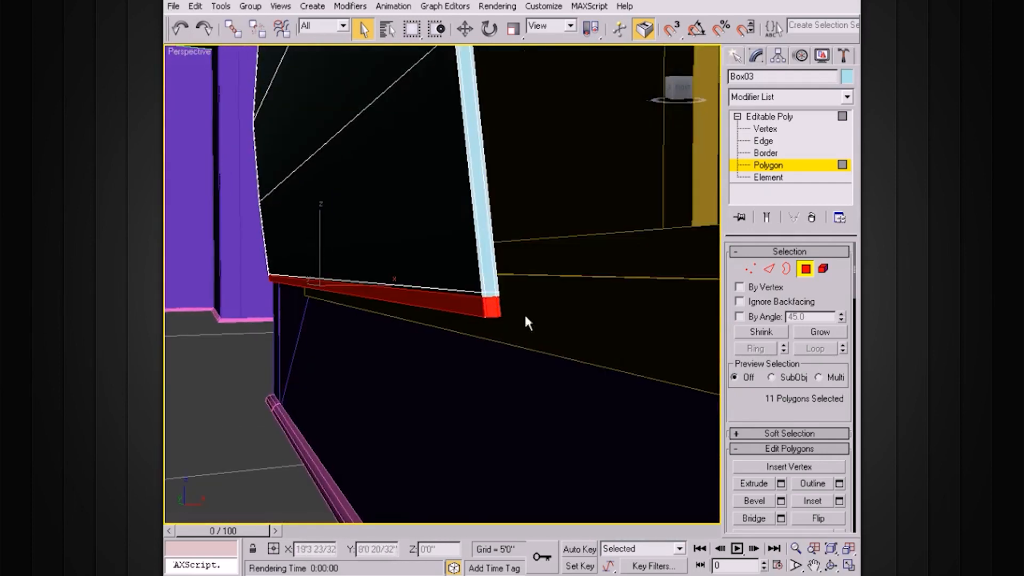
Step: Extrude the bottom strip 0'0 5/32" along Local Normal to form a hem
click(781, 484)
alt+middle_drag(533, 330, 516, 336)
right_click(745, 285)
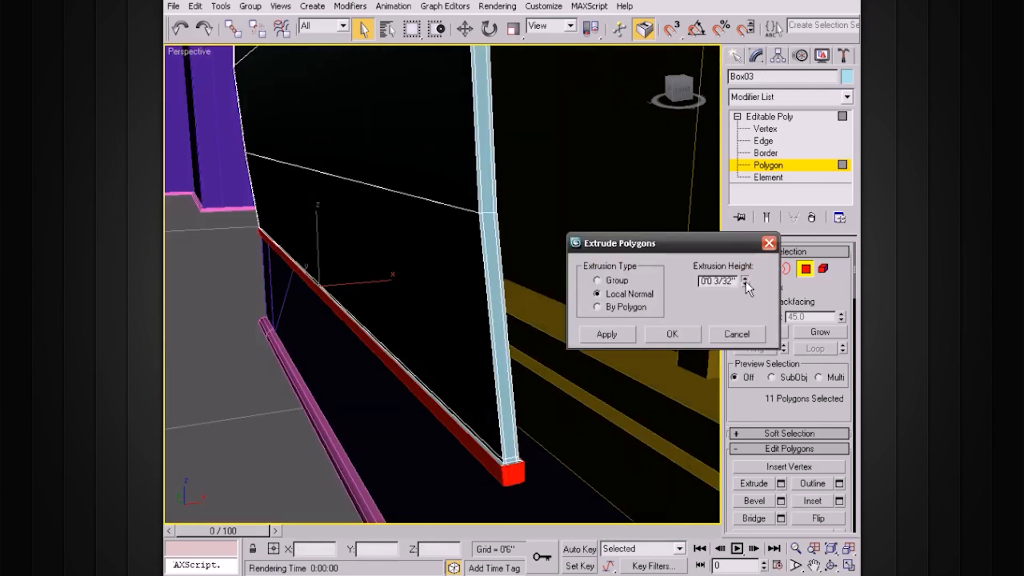
click(745, 279)
click(745, 278)
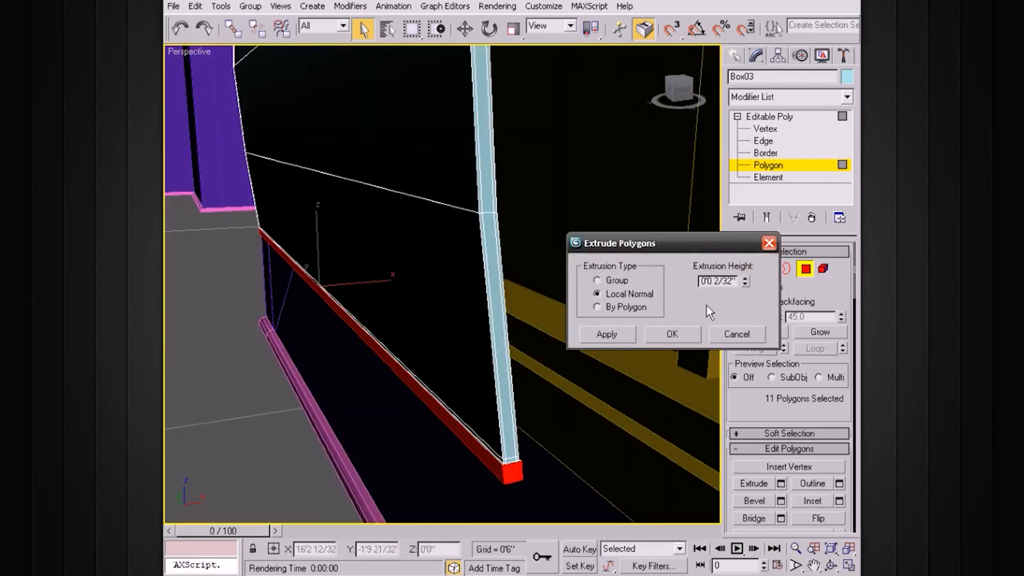
click(614, 334)
click(745, 278)
click(745, 278)
click(745, 278)
click(746, 278)
click(745, 284)
click(745, 285)
click(745, 285)
click(675, 334)
alt+middle_drag(675, 335, 639, 321)
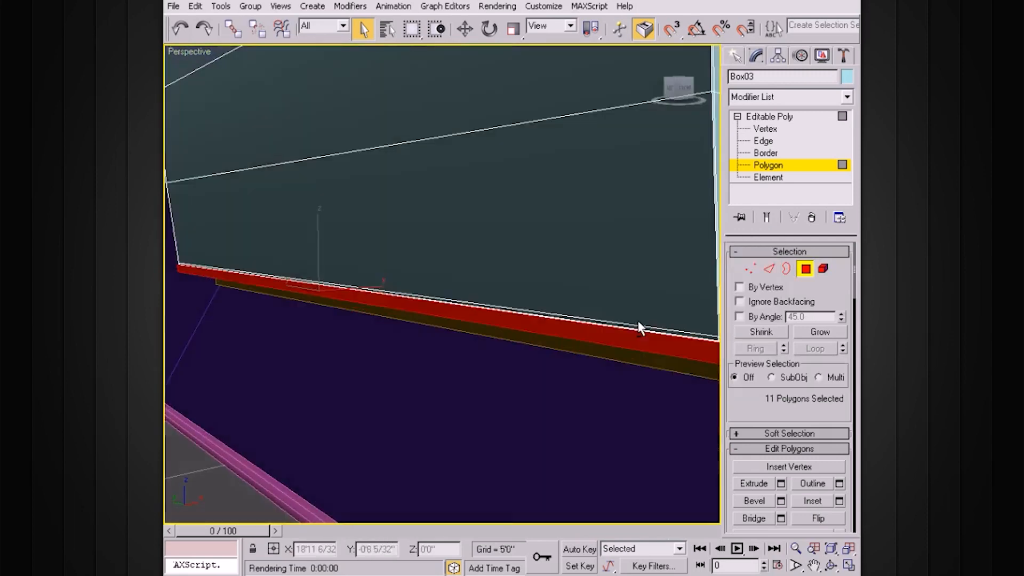
scroll(639, 321, down, 2)
Step: Return from polygon editing to Edge level on Box03
click(767, 121)
click(737, 116)
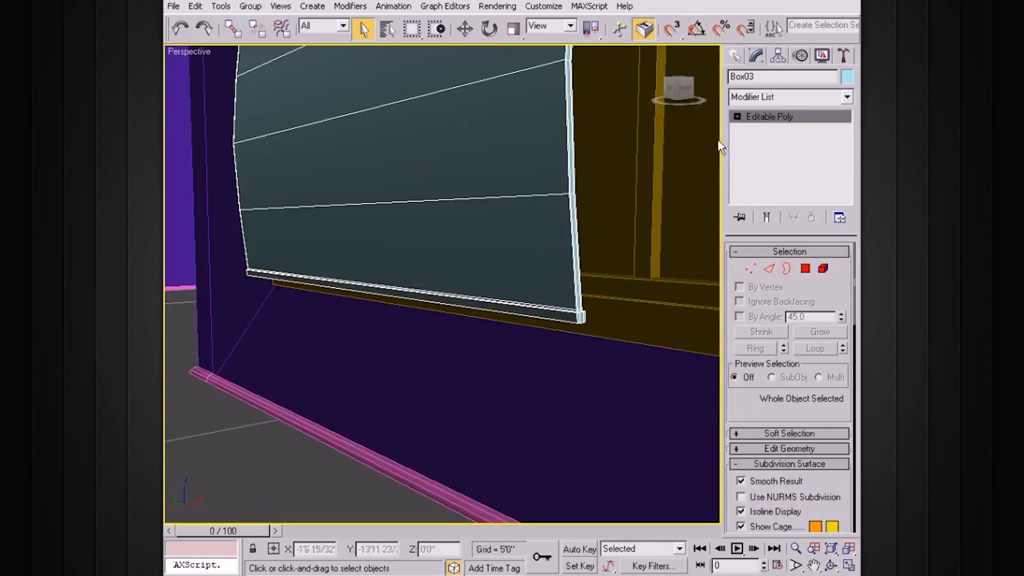
alt+middle_drag(594, 318, 619, 317)
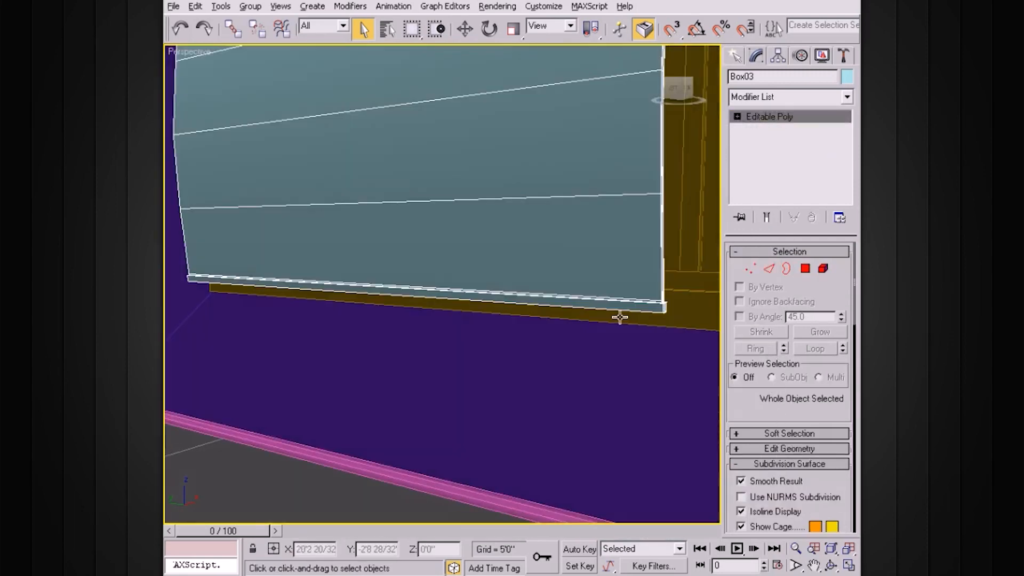
mouse_move(637, 162)
alt+middle_down()
mouse_move(651, 223)
mouse_move(654, 158)
alt+middle_up()
click(737, 117)
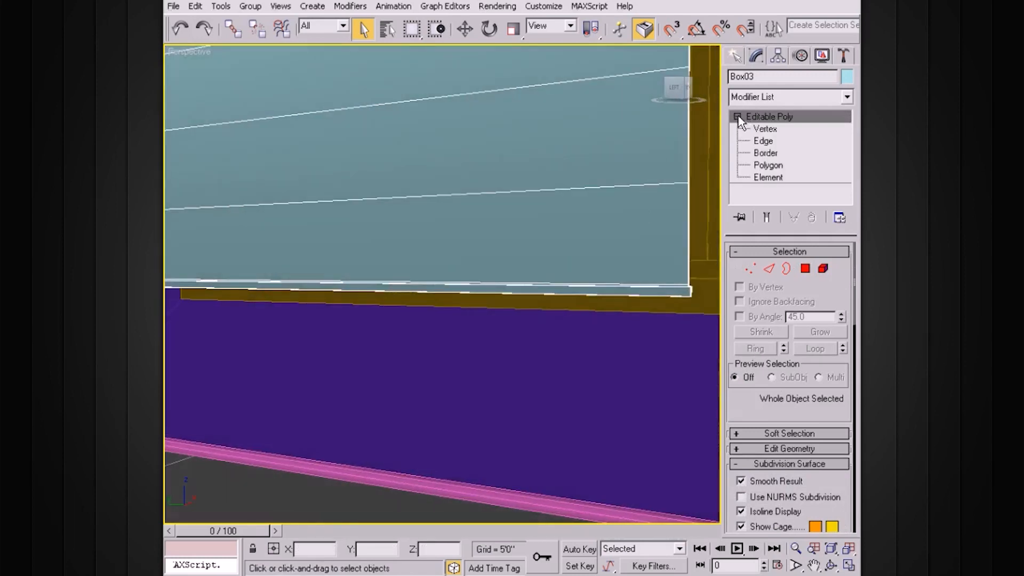
click(768, 142)
alt+middle_drag(604, 215, 612, 217)
Step: Select a horizontal edge of the curtain panel and extend it to the full edge ring
click(511, 235)
click(760, 349)
alt+middle_drag(636, 312, 667, 325)
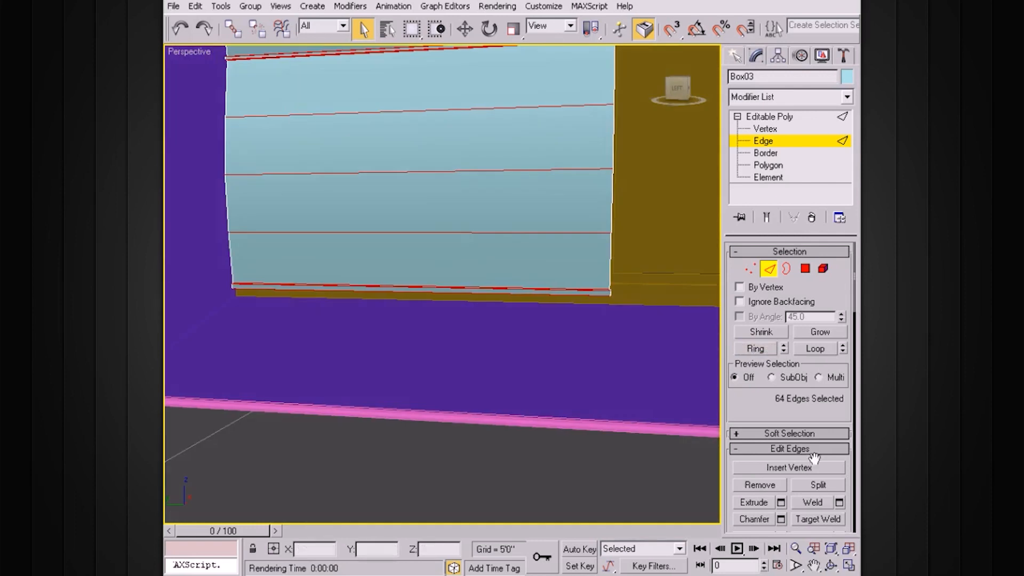
drag(816, 411, 816, 328)
Step: Connect the ring with 4 segments, Slide 0 and Pinch 93 to add vertical seams
click(839, 455)
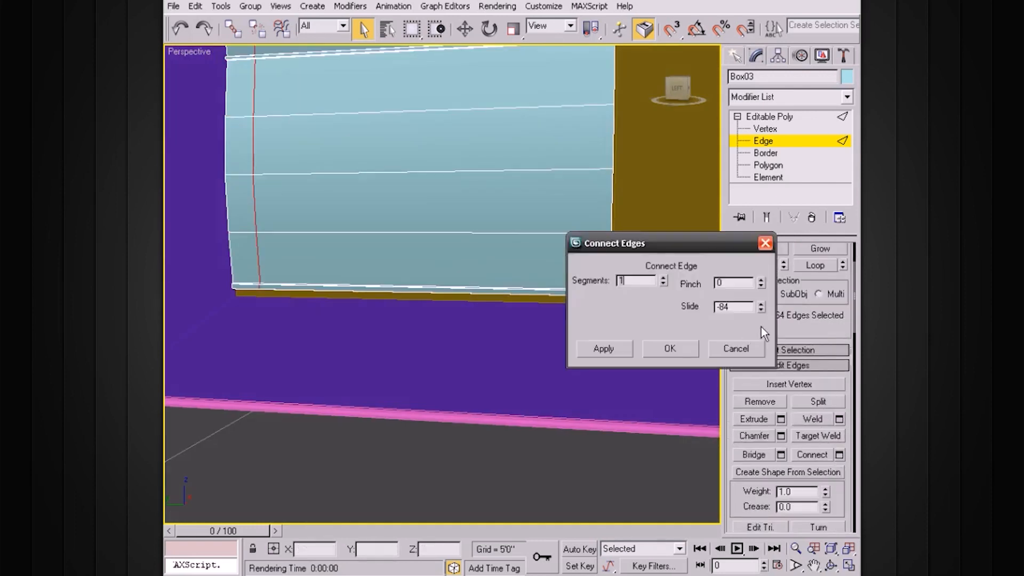
drag(693, 236, 610, 332)
click(579, 375)
click(579, 375)
click(579, 375)
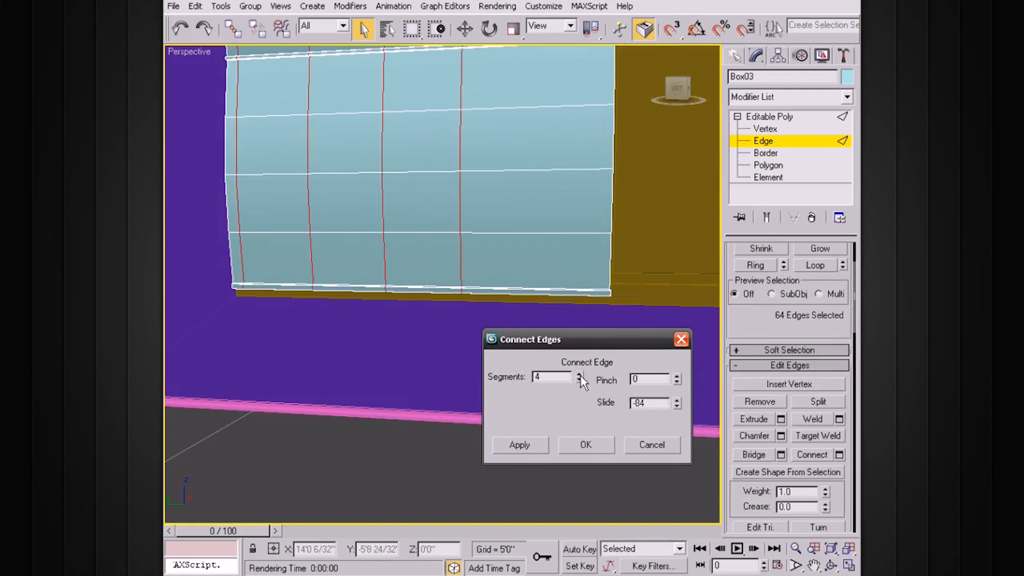
double_click(651, 401)
text(0)
key(Return)
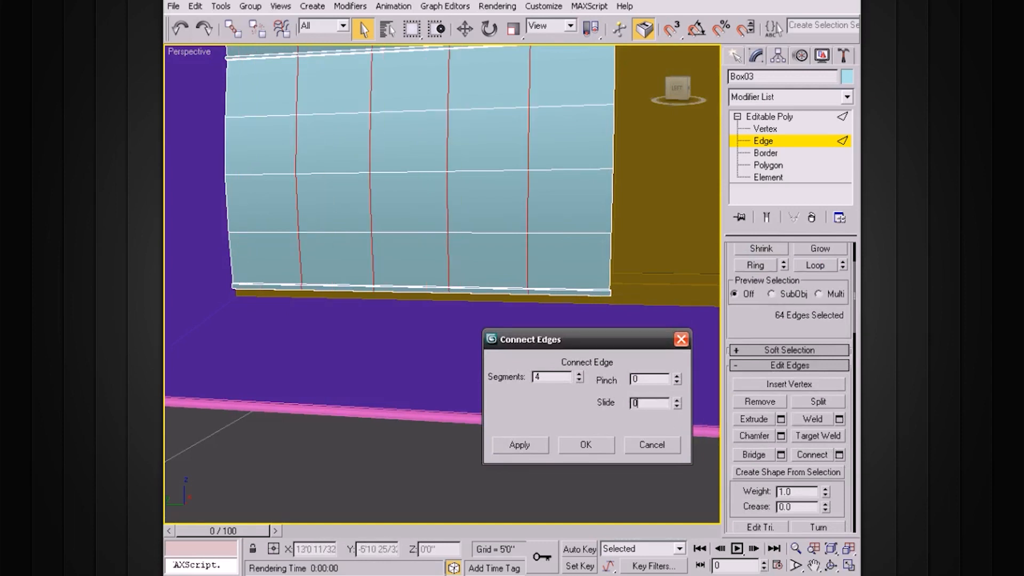
drag(676, 380, 689, 237)
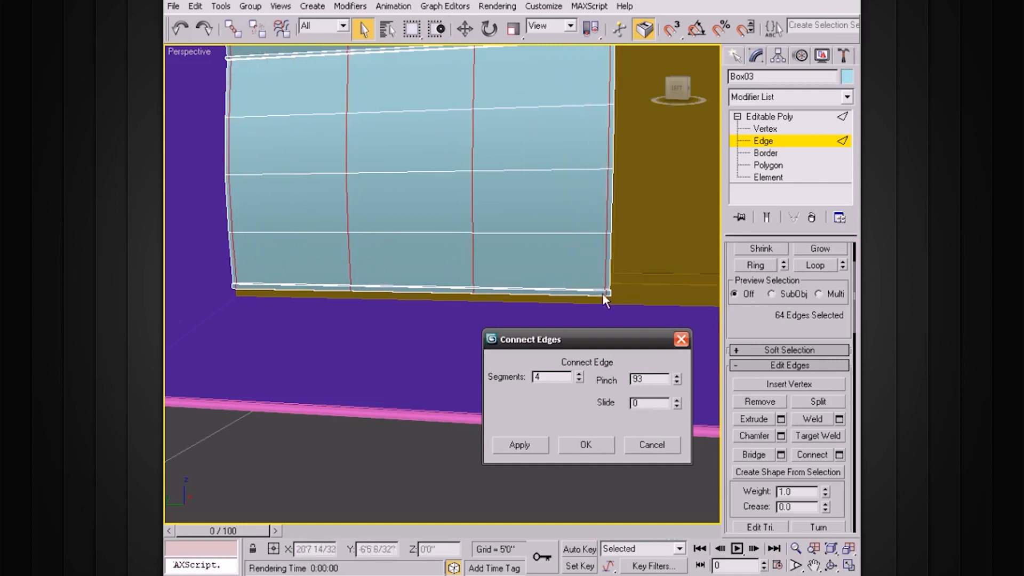
click(586, 445)
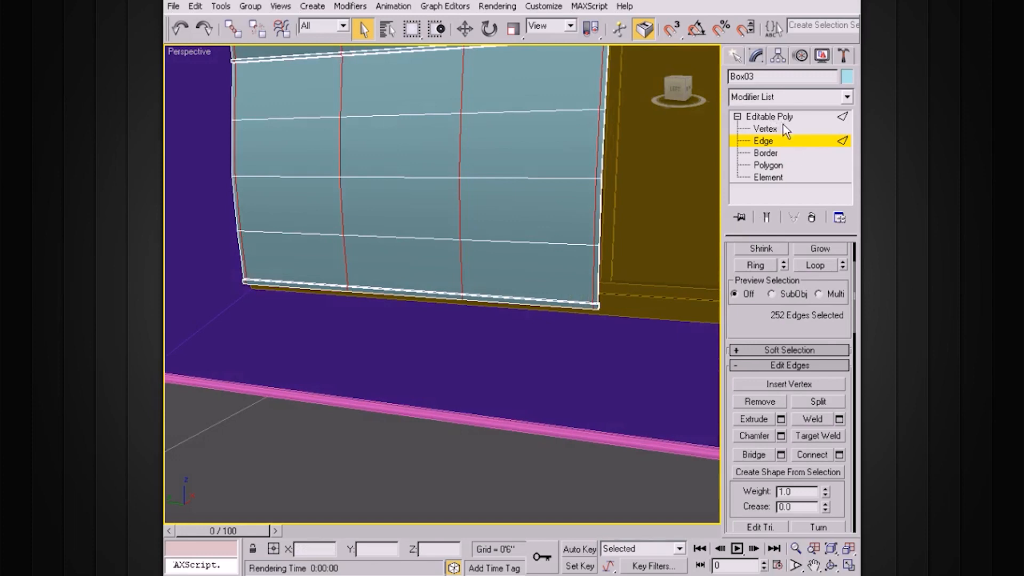
Step: Turn on Use NURMS Subdivision so the curtain panel is smoothed
click(736, 116)
click(737, 117)
click(741, 497)
alt+middle_drag(701, 473, 589, 380)
scroll(551, 332, down, 4)
alt+middle_drag(551, 331, 553, 293)
scroll(480, 201, up, 3)
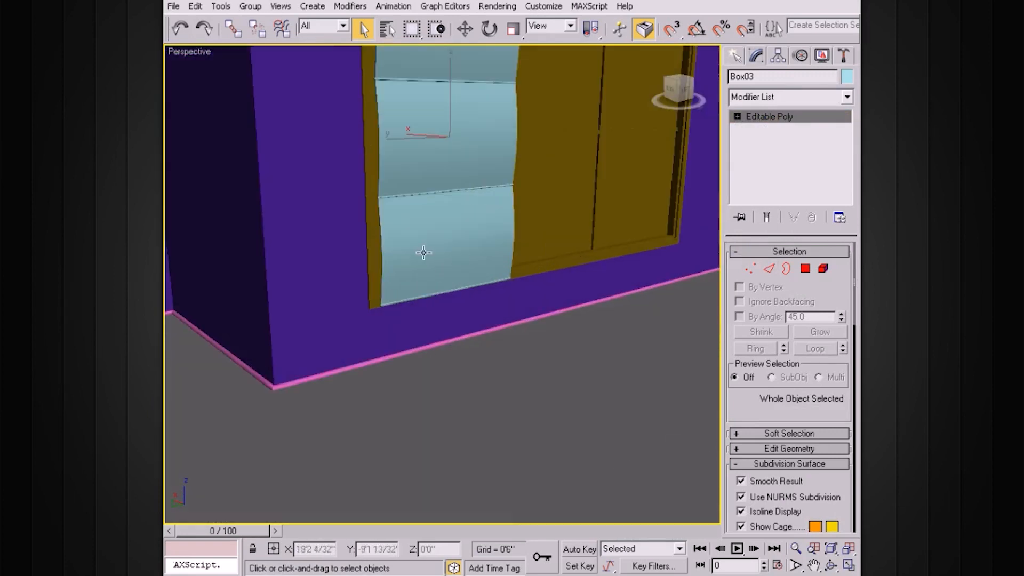
Step: Nudge the 18 left-edge vertices about 27/32" sideways along X at Vertex level
click(436, 252)
click(418, 244)
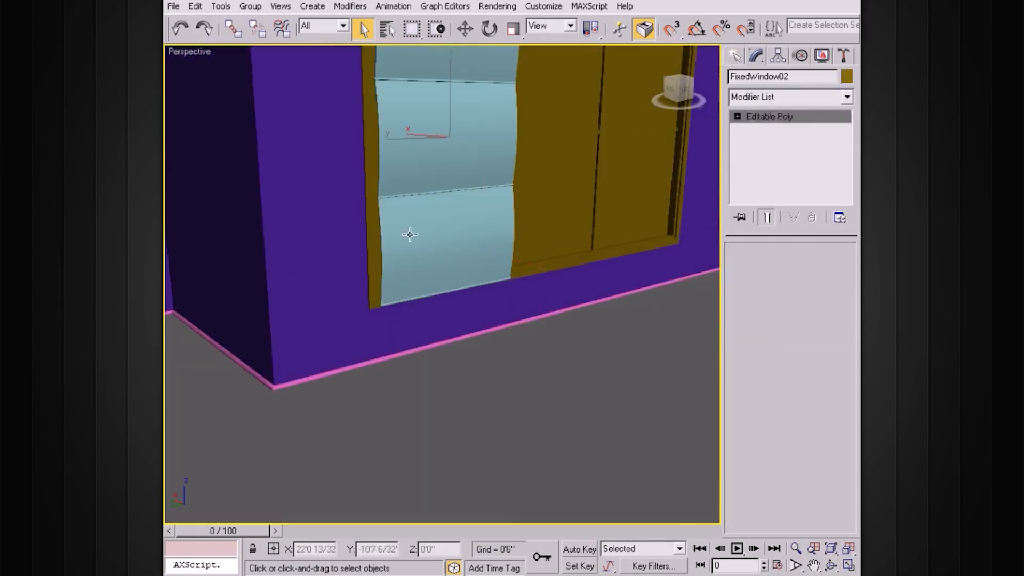
click(737, 117)
click(766, 129)
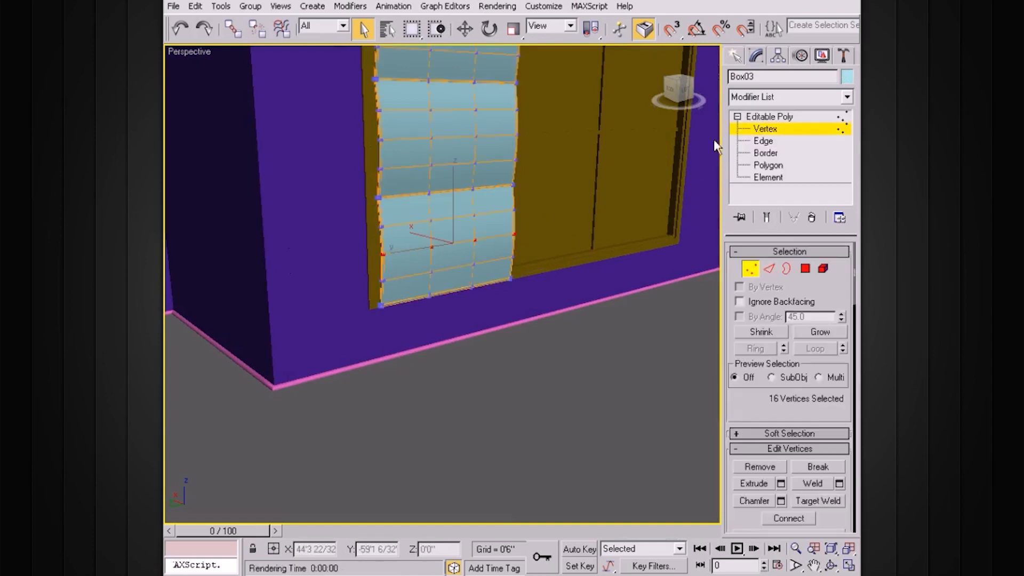
drag(366, 216, 407, 285)
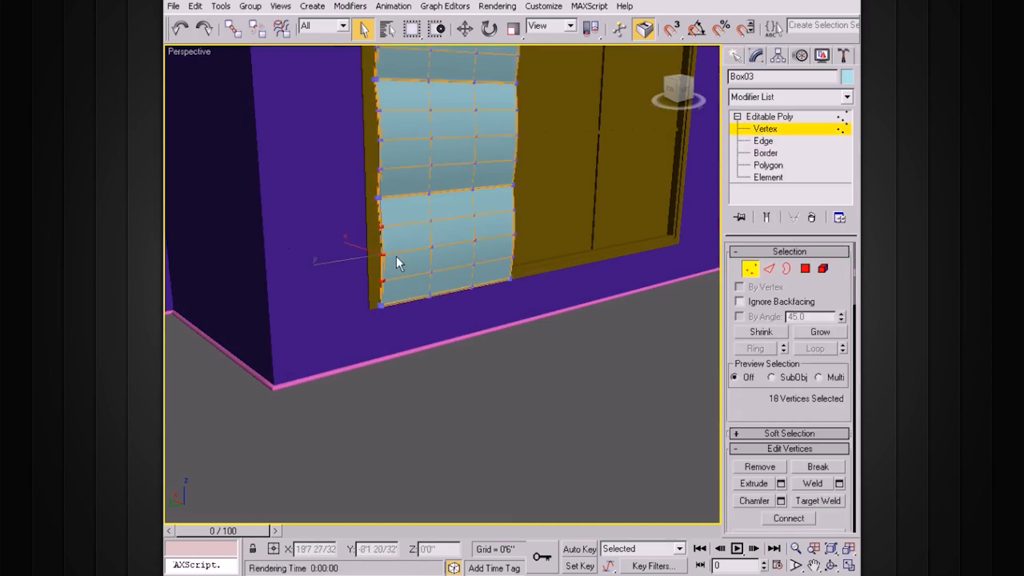
key(w)
drag(350, 244, 351, 241)
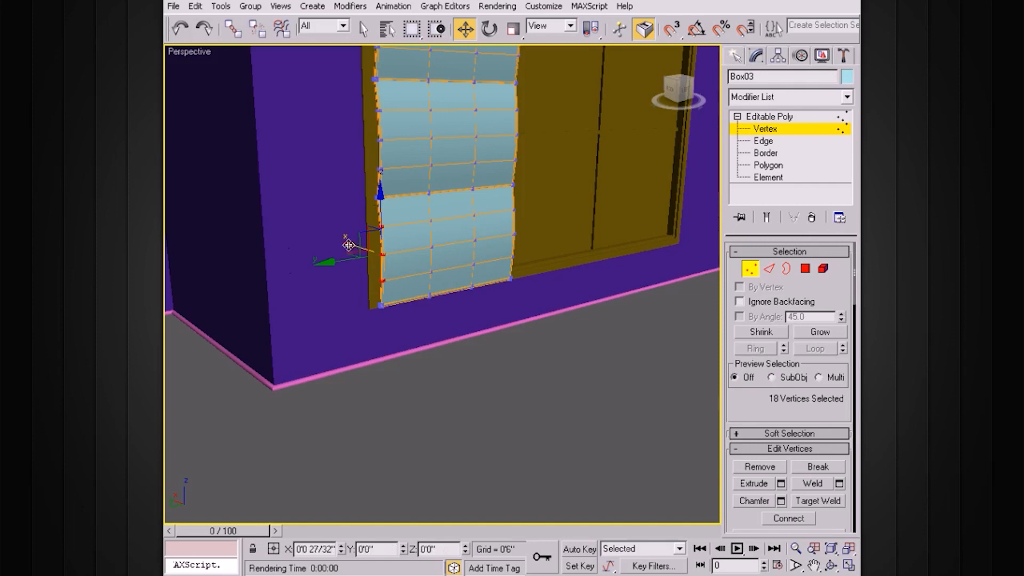
click(766, 128)
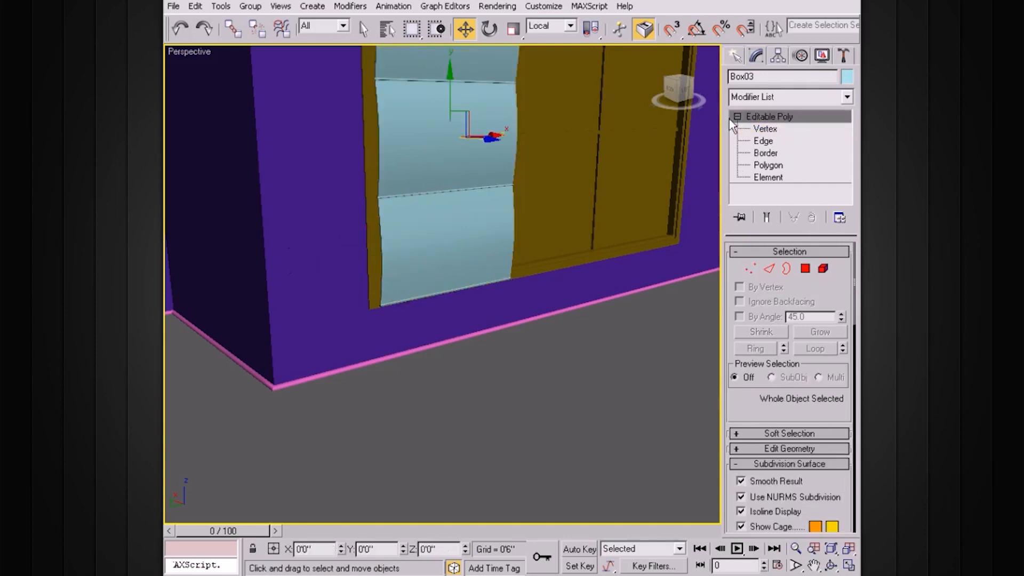
Step: In the maximized side view, scale the curtain panel down to about 98% on X
click(737, 116)
key(z)
middle_drag(574, 201, 581, 279)
alt+middle_drag(581, 279, 552, 172)
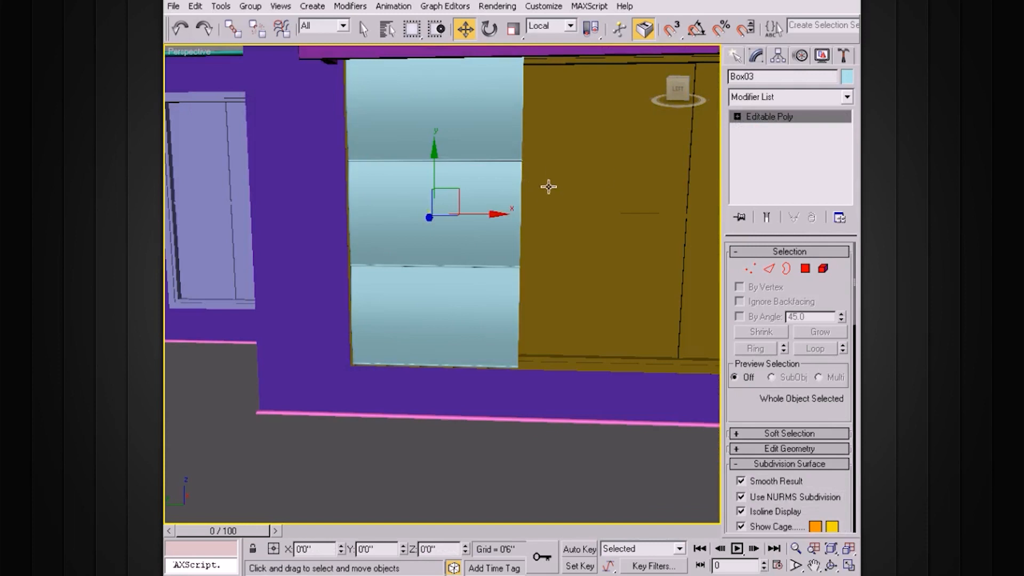
mouse_move(560, 211)
middle_down()
mouse_move(577, 216)
mouse_move(558, 201)
middle_up()
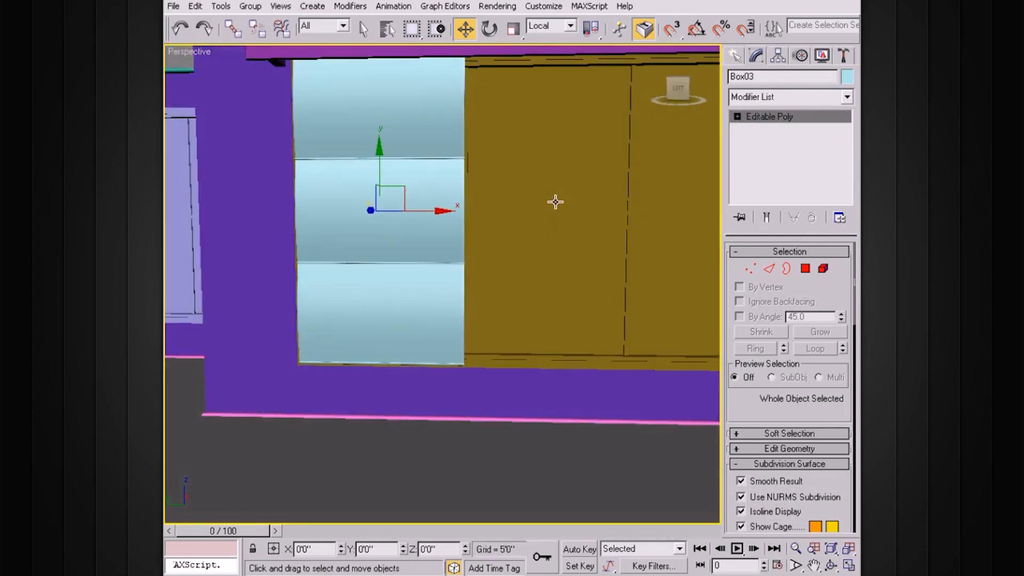
key(alt+w)
right_click(320, 336)
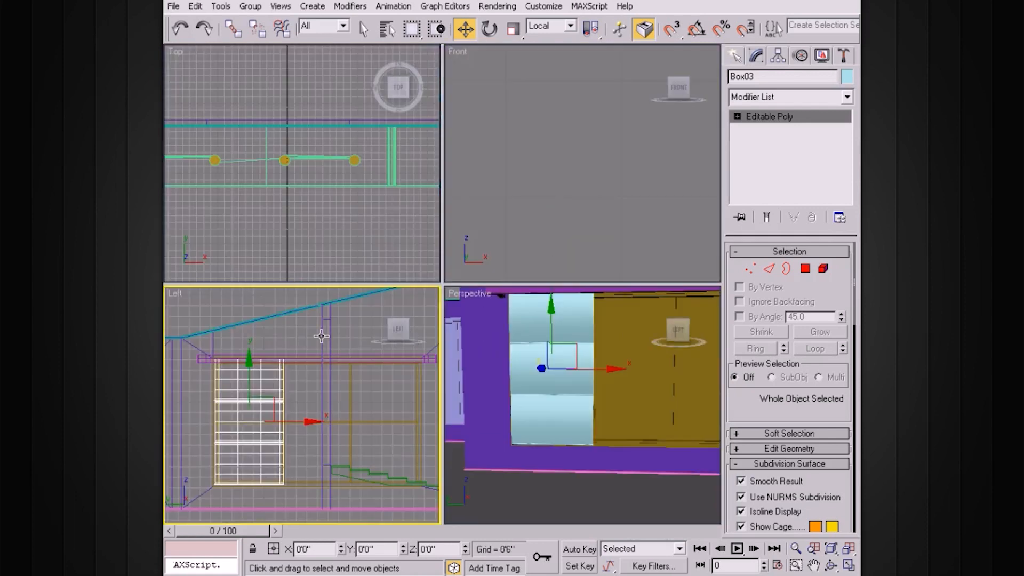
key(alt+w)
scroll(426, 296, up, 3)
middle_drag(391, 313, 441, 313)
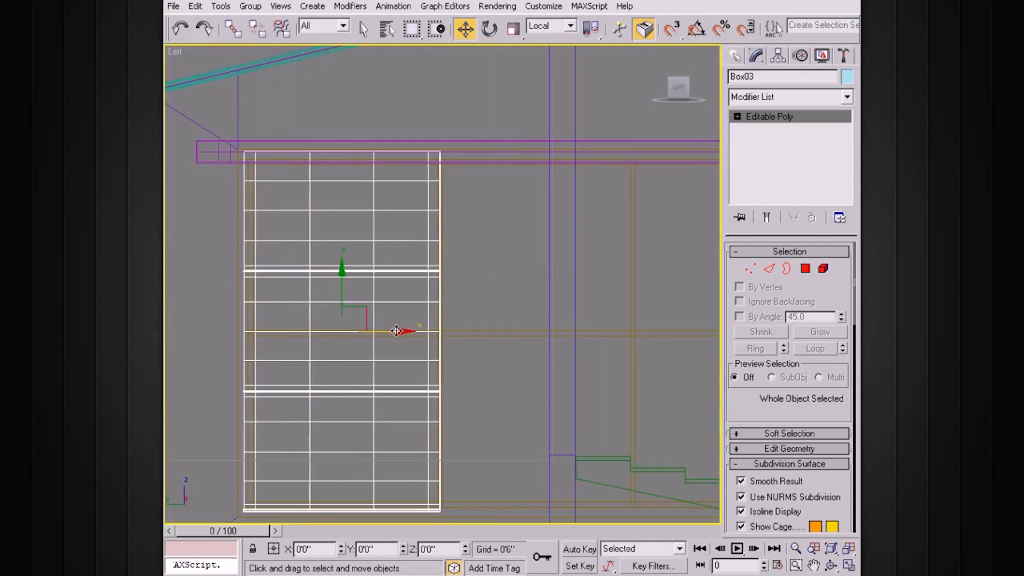
drag(402, 331, 402, 332)
key(e)
key(r)
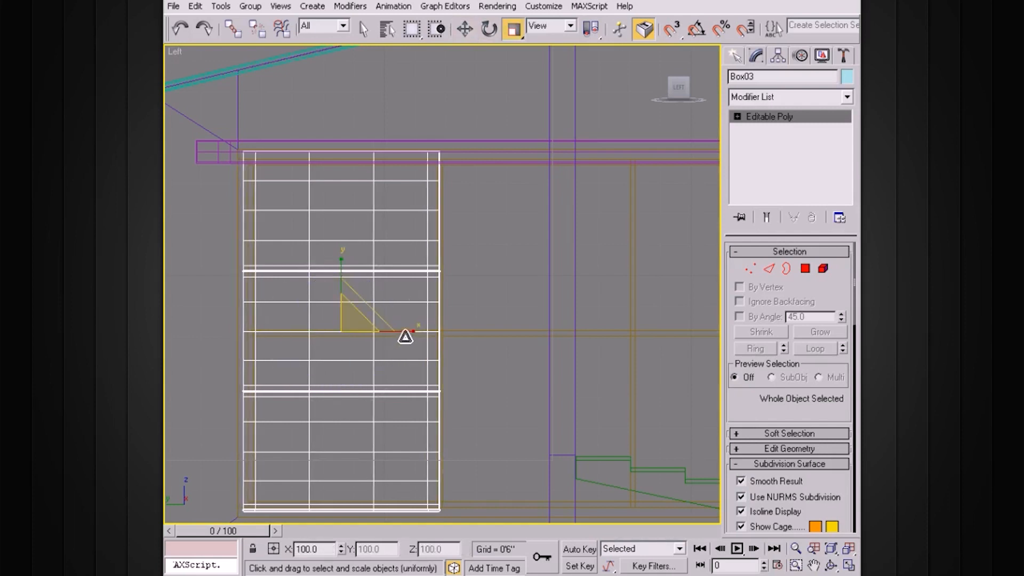
drag(411, 333, 409, 330)
Step: Nudge the panel right along X and Shift-drag a copy beside it
key(w)
scroll(475, 315, down, 2)
middle_drag(507, 313, 435, 313)
shift+drag(359, 318, 639, 319)
click(523, 350)
Step: Confirm the second panel copy and slide Box05 slightly left against the middle panel
click(518, 351)
scroll(408, 291, up, 3)
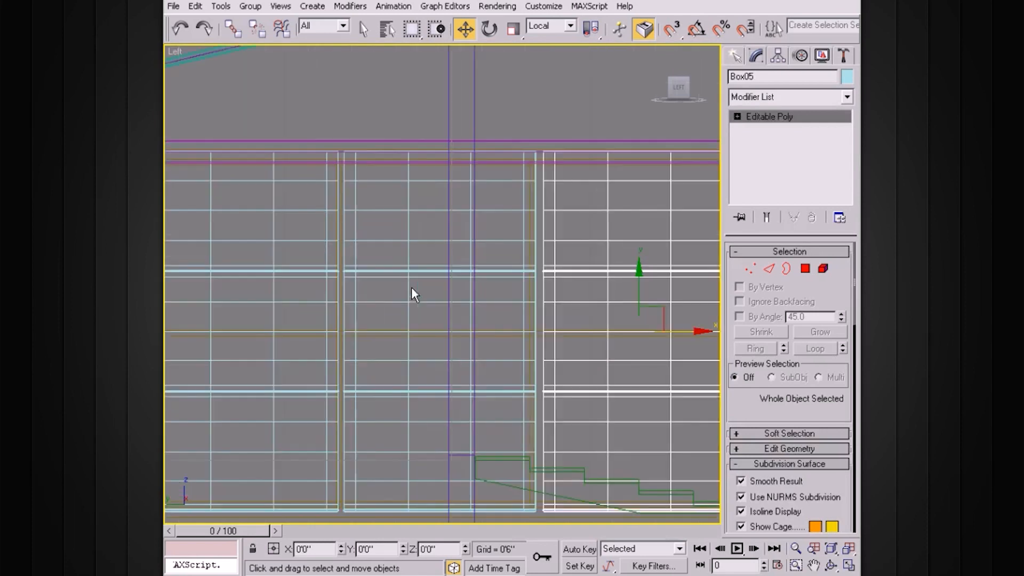
click(414, 275)
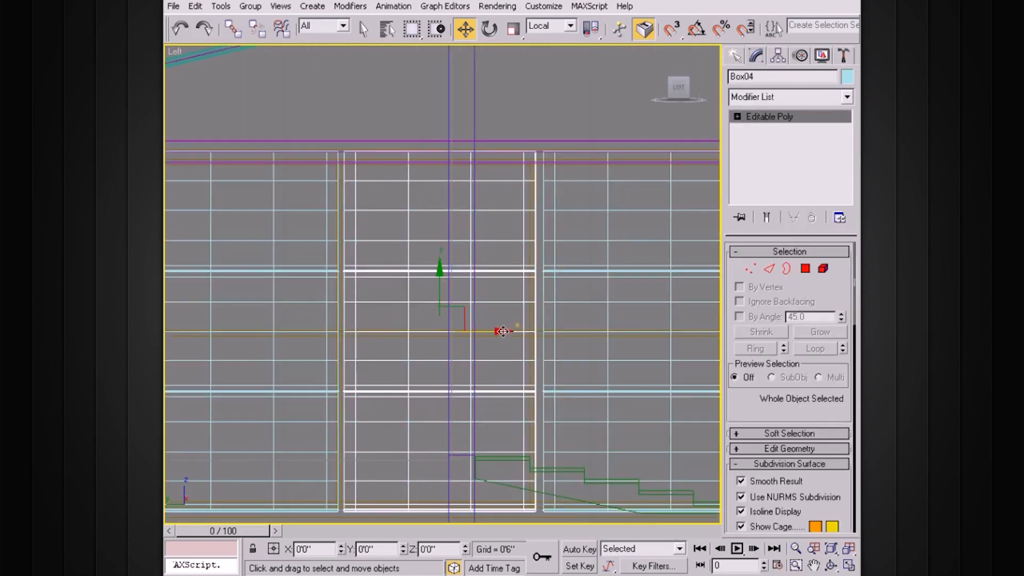
click(567, 274)
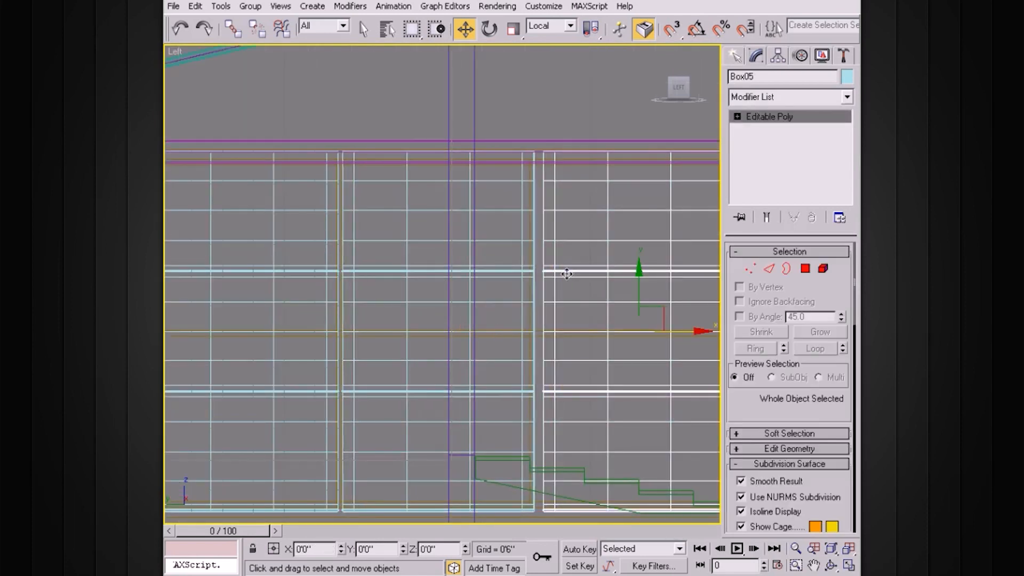
drag(694, 334, 689, 334)
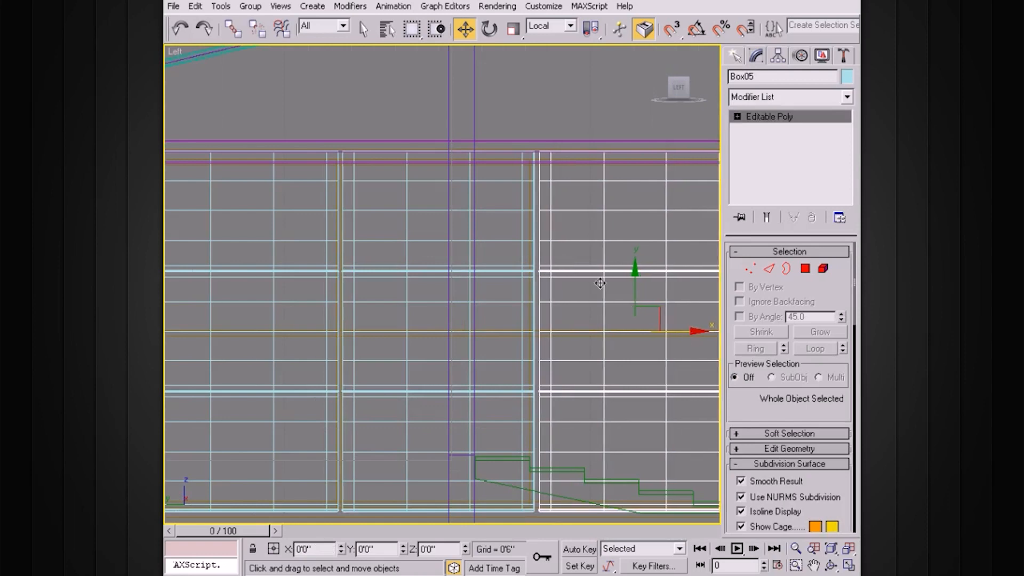
Step: Maximize the Perspective view and put the middle panel Box04 into Vertex level
key(alt+w)
right_click(576, 309)
key(alt+w)
alt+middle_drag(560, 297, 539, 219)
click(546, 219)
click(737, 116)
click(765, 128)
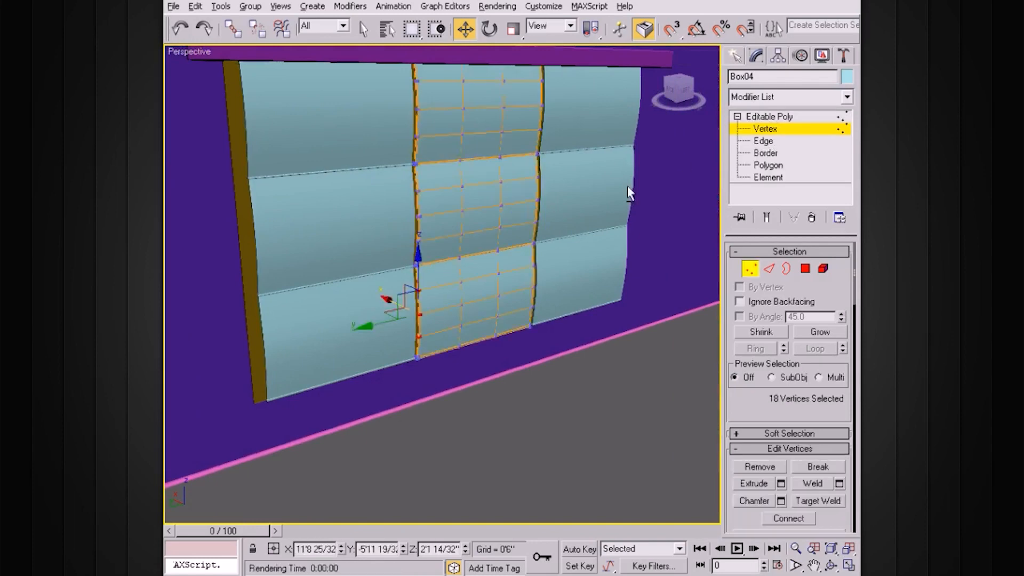
Step: Shift selected bands of Box04 vertices sideways along X to start the wave
alt+middle_drag(627, 185, 543, 181)
alt+middle_drag(395, 186, 410, 187)
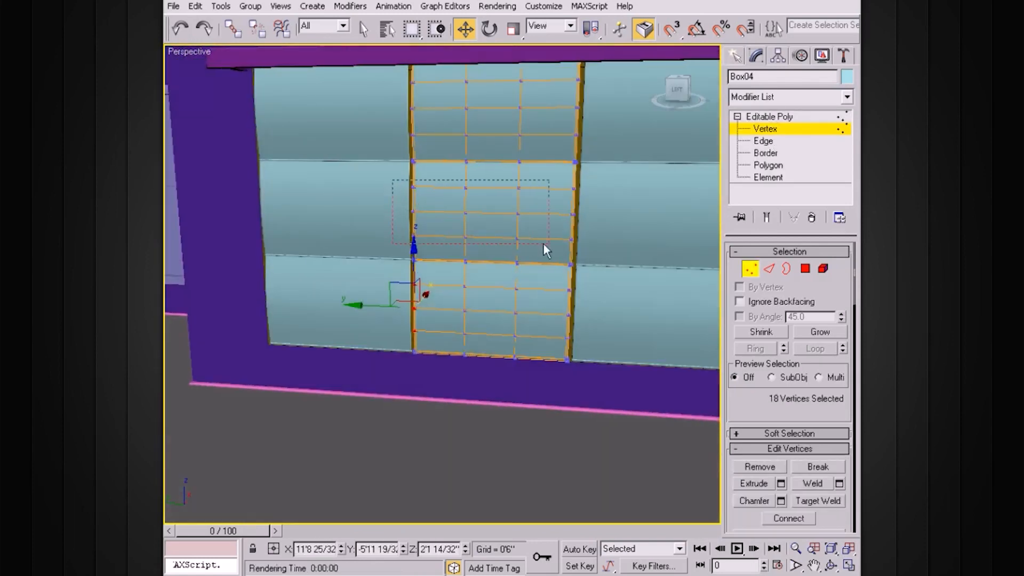
drag(592, 245, 593, 246)
alt+middle_drag(569, 245, 604, 238)
scroll(602, 238, up, 2)
alt+middle_drag(488, 208, 511, 204)
drag(453, 161, 453, 161)
alt+middle_drag(454, 161, 548, 212)
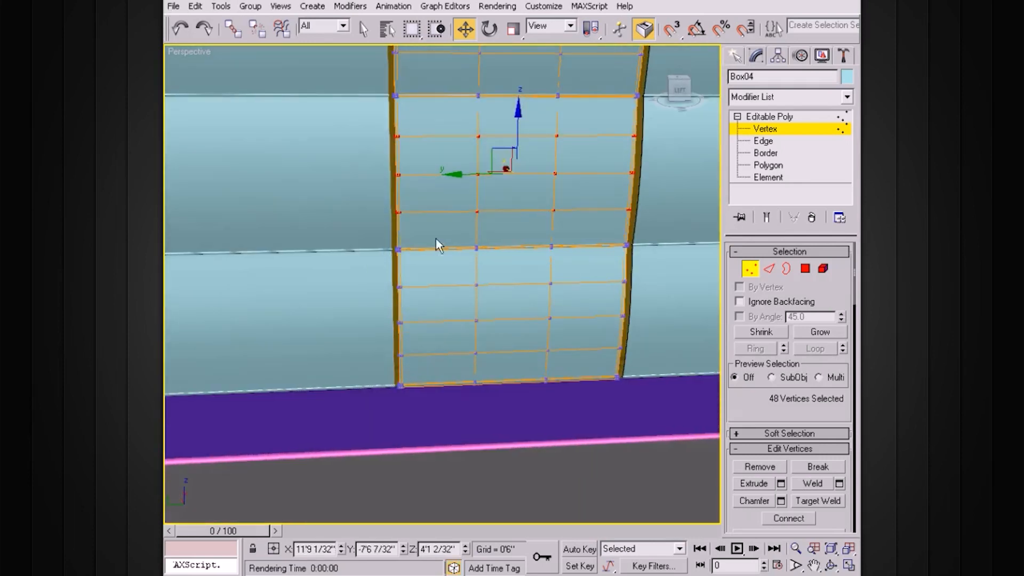
drag(681, 435, 682, 435)
alt+middle_drag(682, 435, 448, 276)
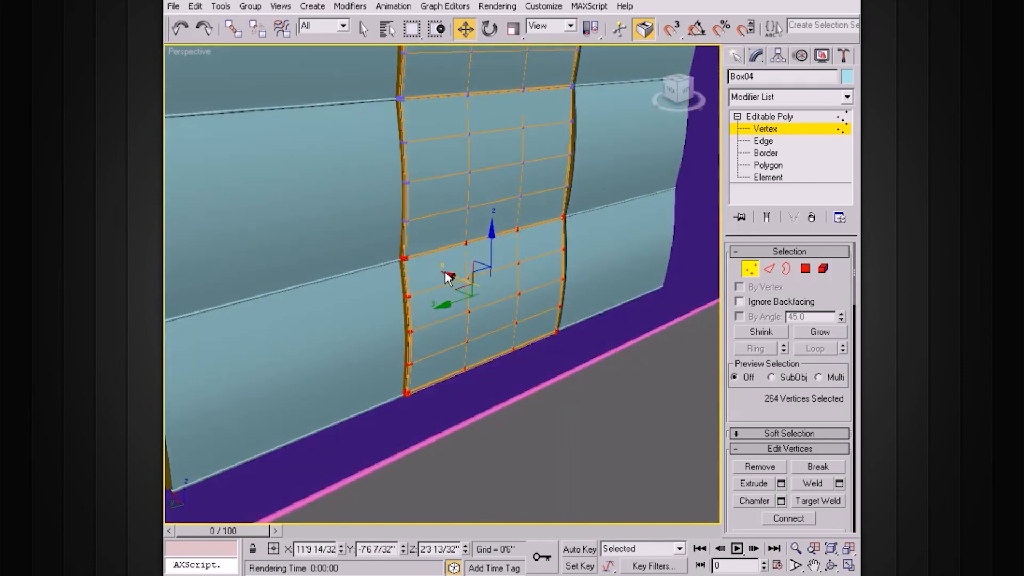
drag(449, 278, 452, 275)
alt+middle_drag(452, 274, 377, 324)
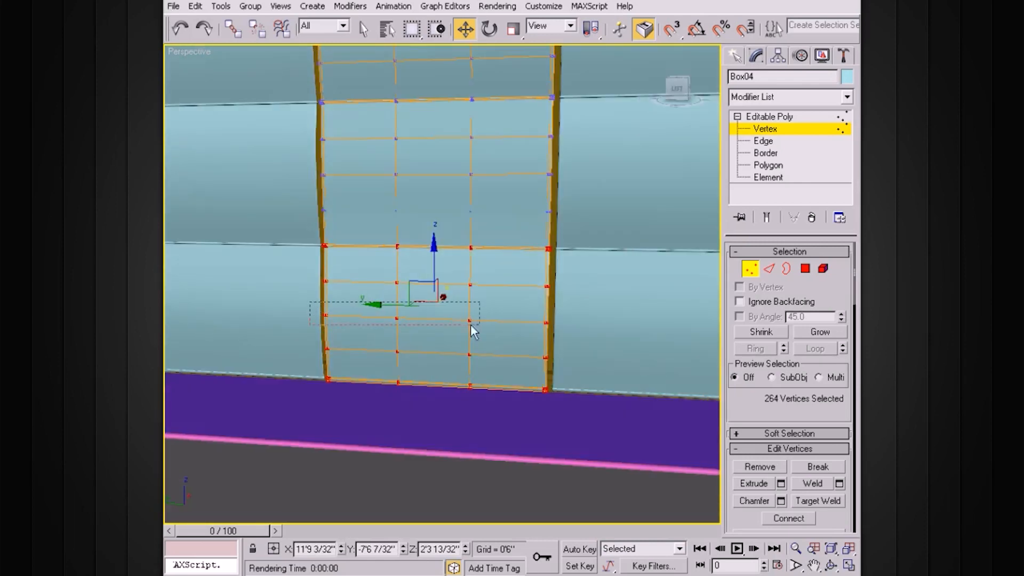
Step: Shift a single vertex row and an upper row sideways along X, then exit Vertex level
drag(584, 335, 584, 335)
alt+middle_drag(584, 335, 540, 327)
drag(390, 310, 391, 308)
middle_drag(460, 235, 492, 307)
alt+middle_drag(491, 306, 479, 273)
middle_drag(479, 273, 499, 309)
drag(555, 242, 555, 243)
alt+middle_drag(465, 232, 508, 256)
drag(403, 229, 402, 228)
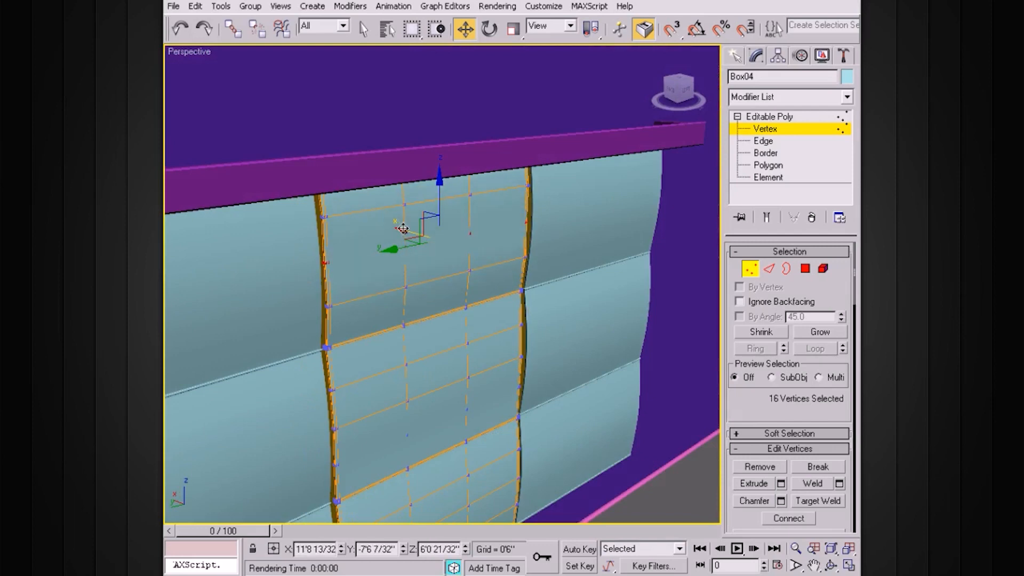
click(739, 118)
Step: Shift-drag a copy of the curtain panel and position it in the left window
scroll(582, 228, down, 6)
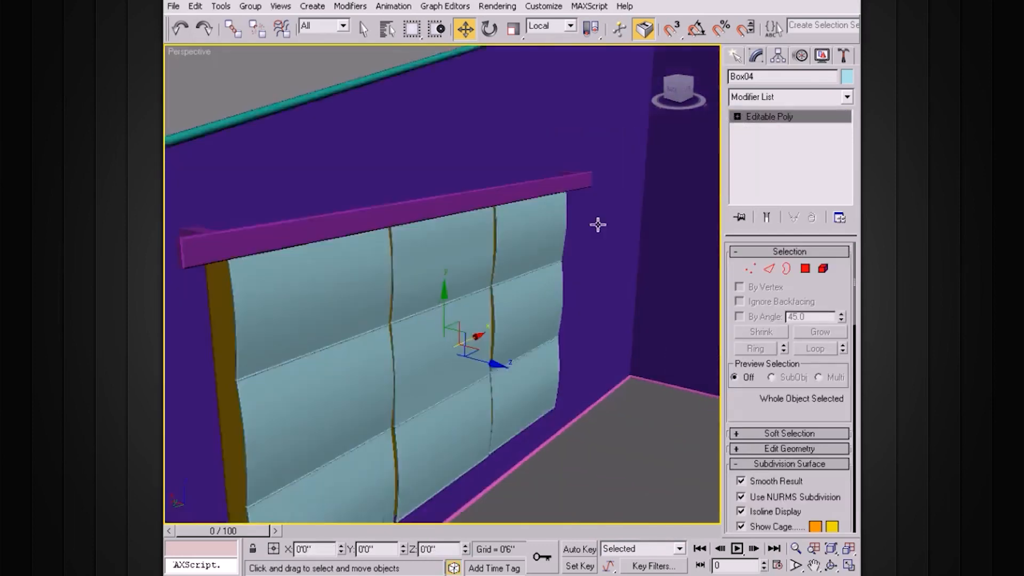
alt+middle_drag(596, 238, 535, 219)
alt+middle_drag(505, 265, 566, 291)
alt+middle_drag(480, 287, 524, 286)
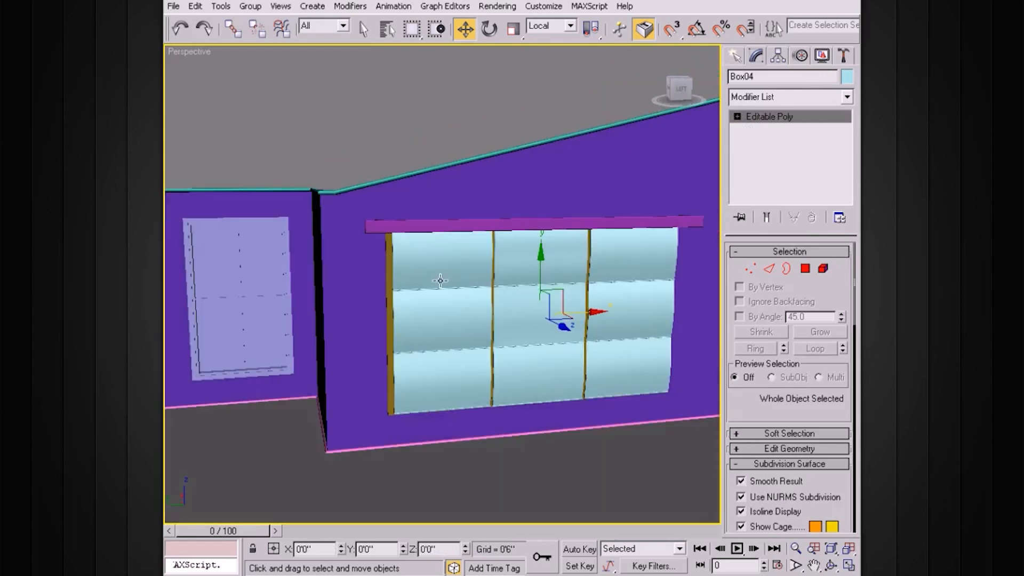
shift+drag(504, 319, 331, 322)
click(513, 352)
drag(271, 344, 261, 313)
drag(337, 297, 301, 296)
Step: Scale the copied panel up to about 110% to fit the left window
key(r)
middle_drag(245, 291, 273, 292)
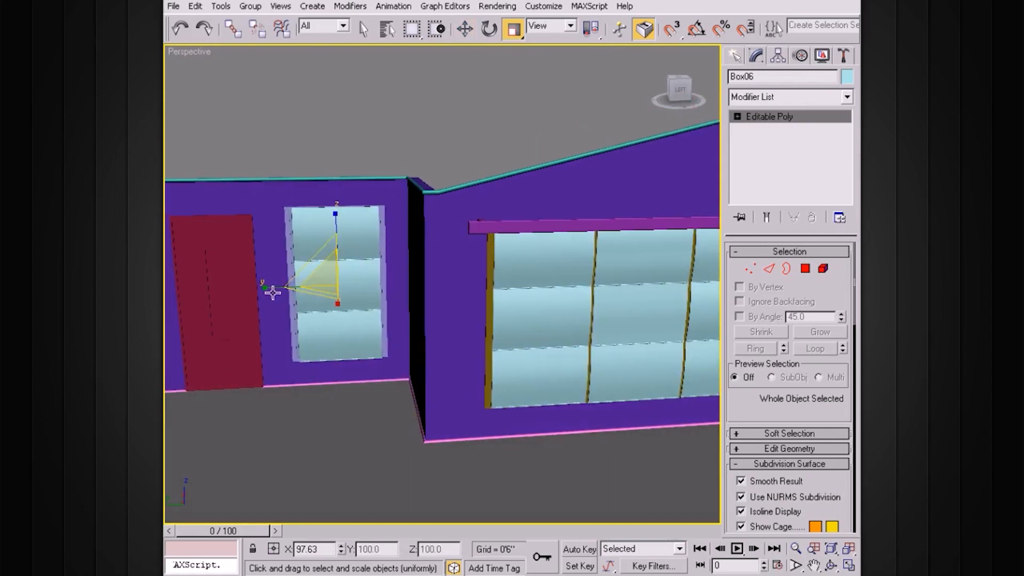
drag(257, 292, 261, 292)
alt+middle_drag(377, 308, 442, 283)
click(504, 227)
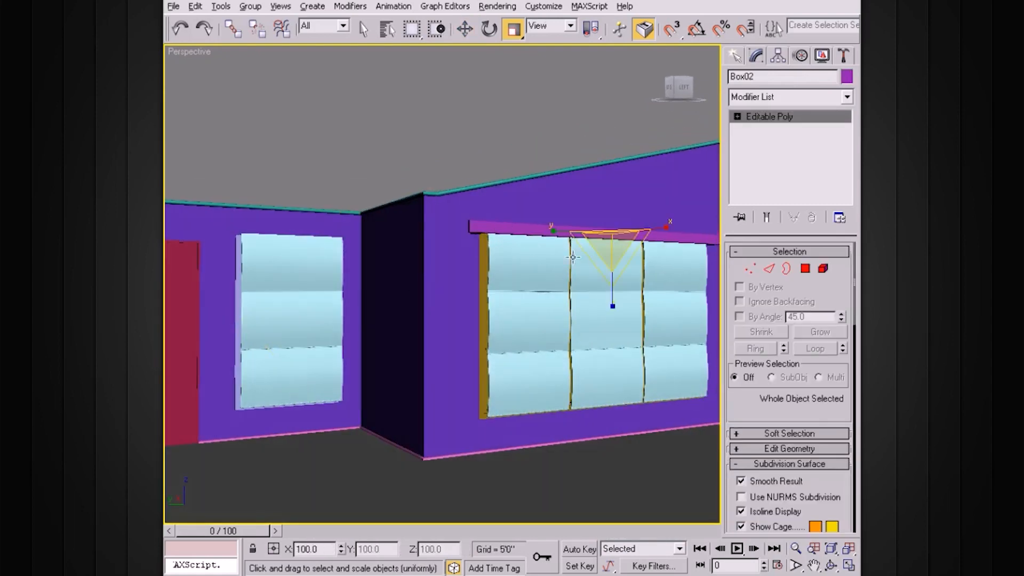
alt+middle_drag(573, 257, 574, 293)
key(w)
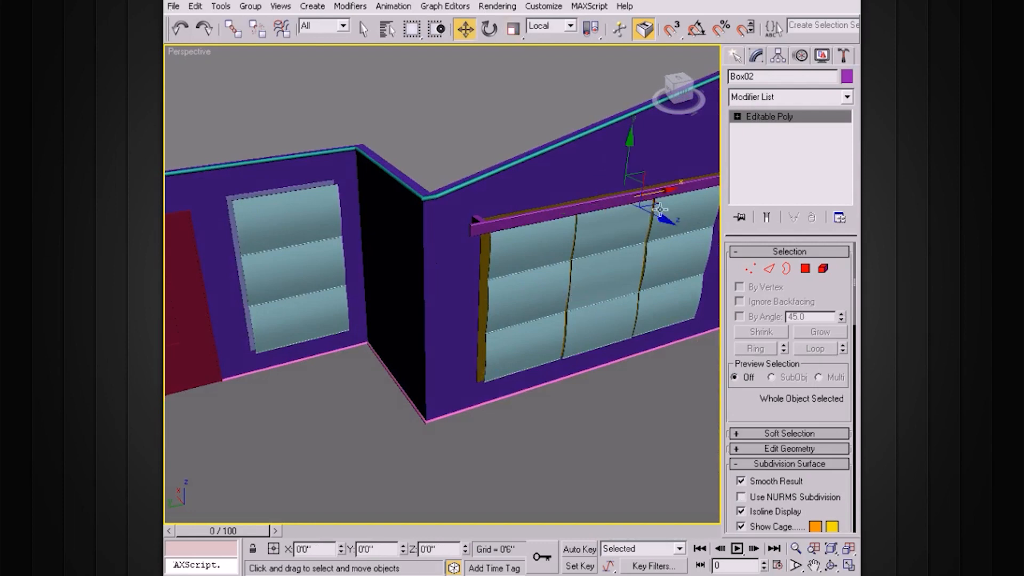
Step: Select the left window's curtain to check it, then deselect and orbit across the room
alt+middle_drag(284, 192, 350, 228)
click(350, 300)
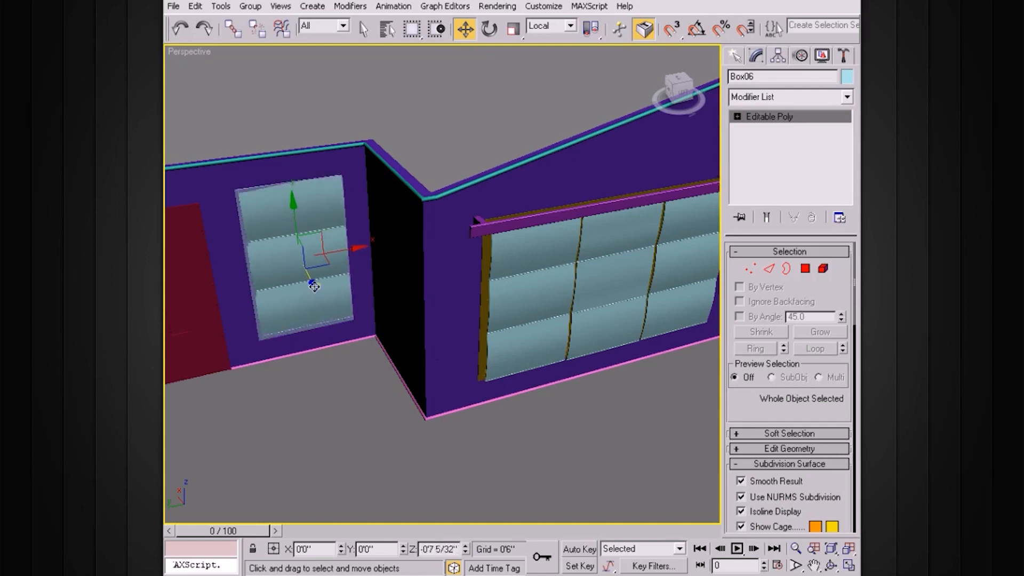
alt+middle_drag(355, 299, 400, 277)
scroll(401, 277, down, 3)
click(480, 159)
alt+middle_drag(504, 261, 563, 230)
middle_drag(563, 230, 465, 270)
scroll(517, 297, up, 3)
middle_drag(465, 269, 512, 288)
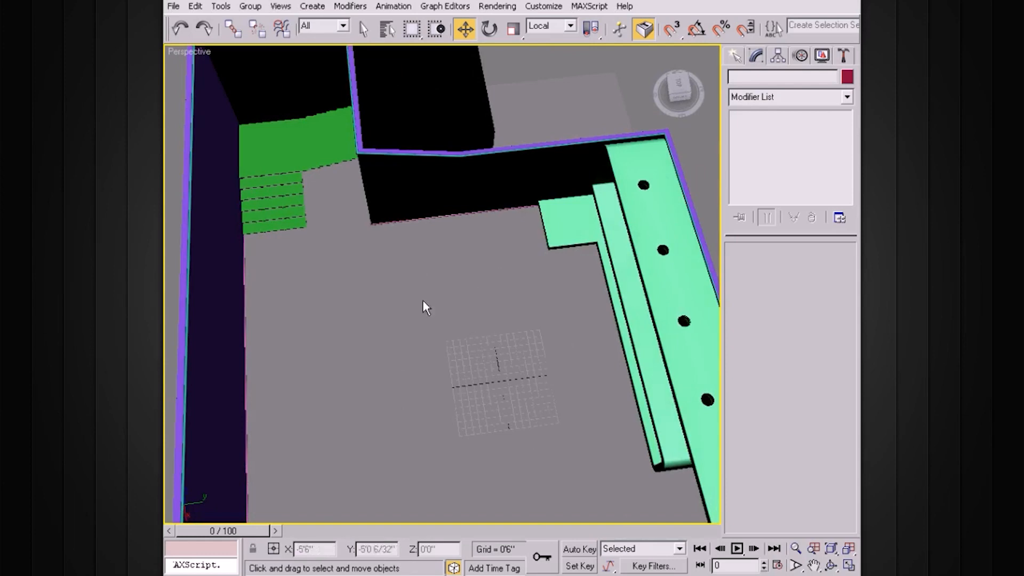
Step: Orbit past the stairs and shelving to an overhead view showing both curtained windows
scroll(426, 304, up, 2)
alt+middle_drag(501, 430, 545, 434)
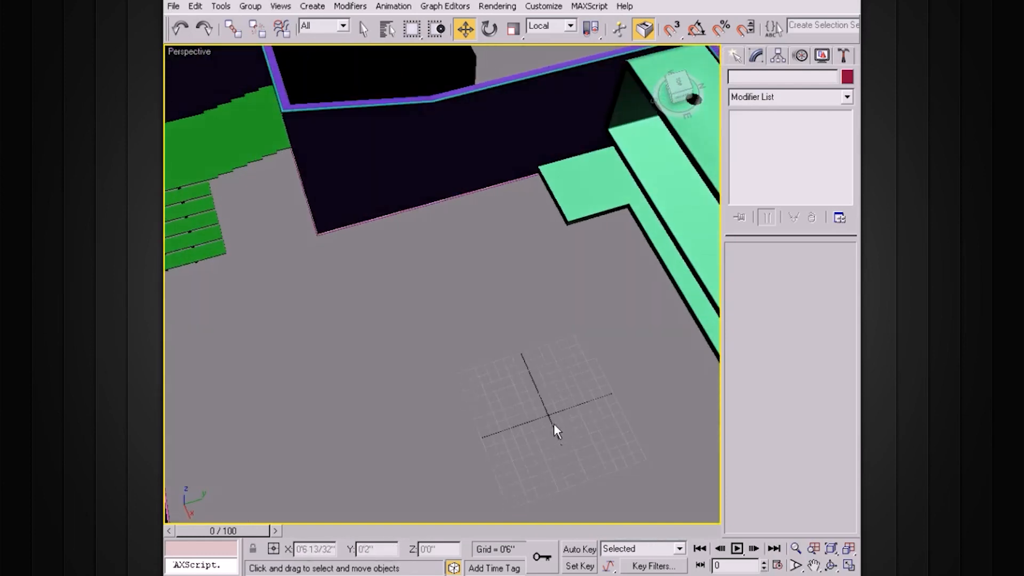
alt+middle_drag(552, 380, 357, 369)
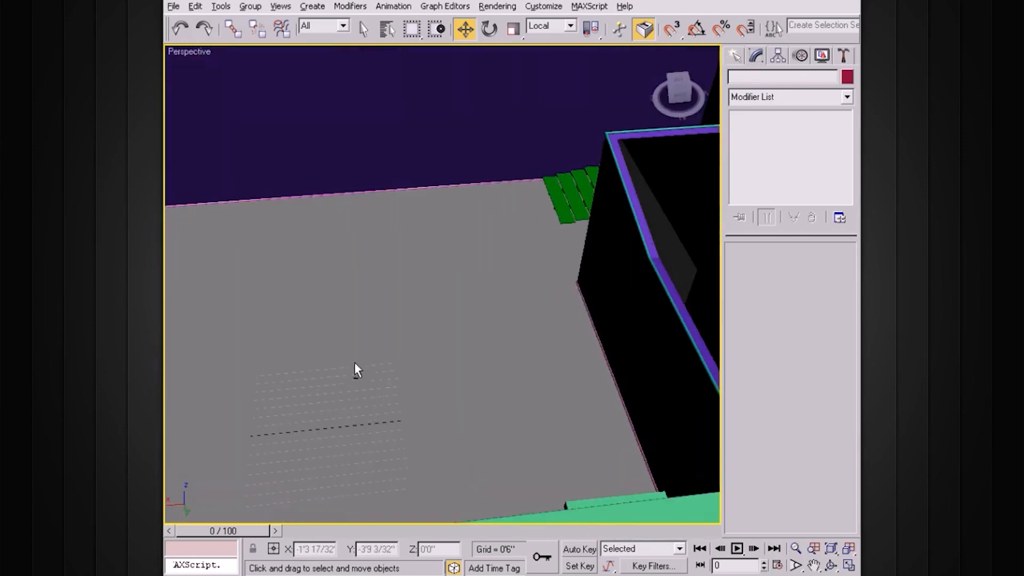
scroll(479, 349, down, 3)
alt+middle_drag(506, 347, 377, 211)
alt+middle_drag(487, 256, 420, 255)
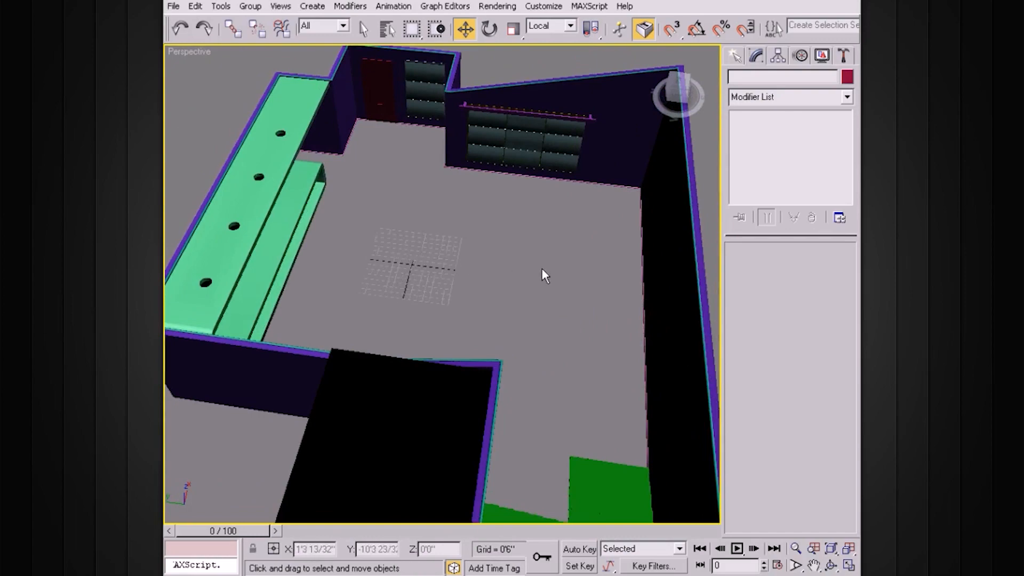